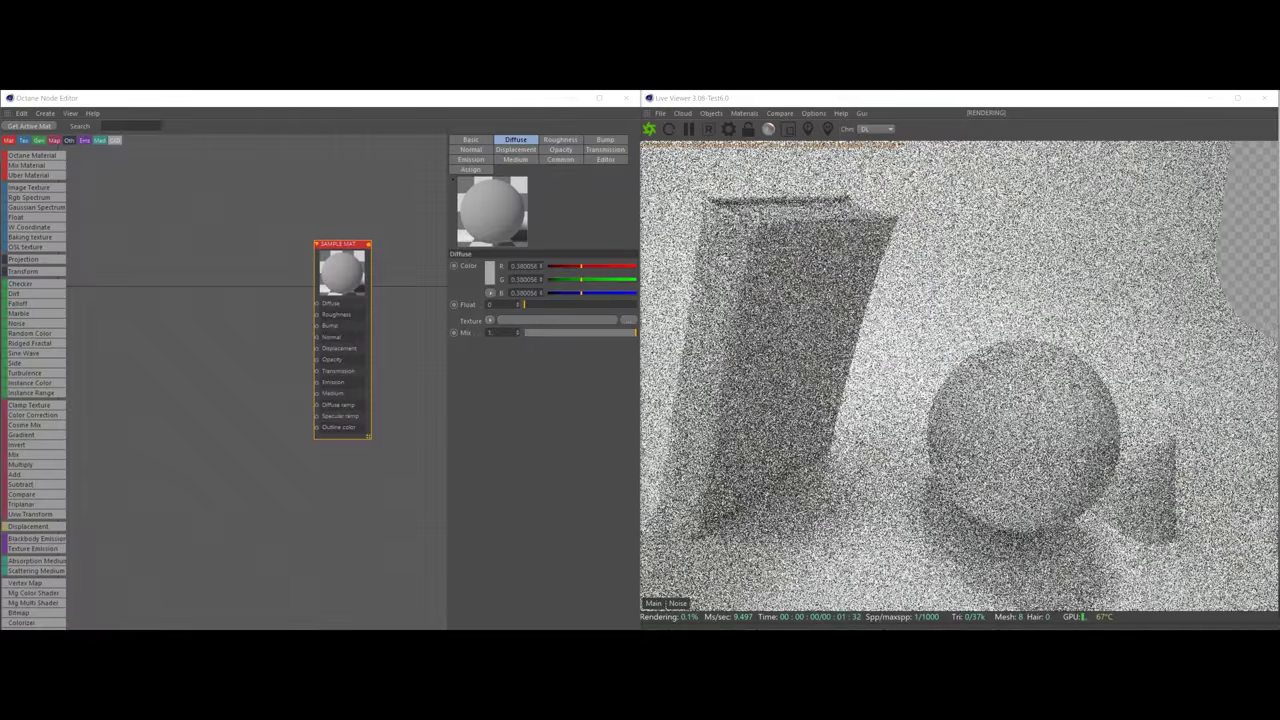
Step: Add a Turbulence node and connect it to the Diffuse channel of SAMPLE MAT
drag(33, 373, 151, 295)
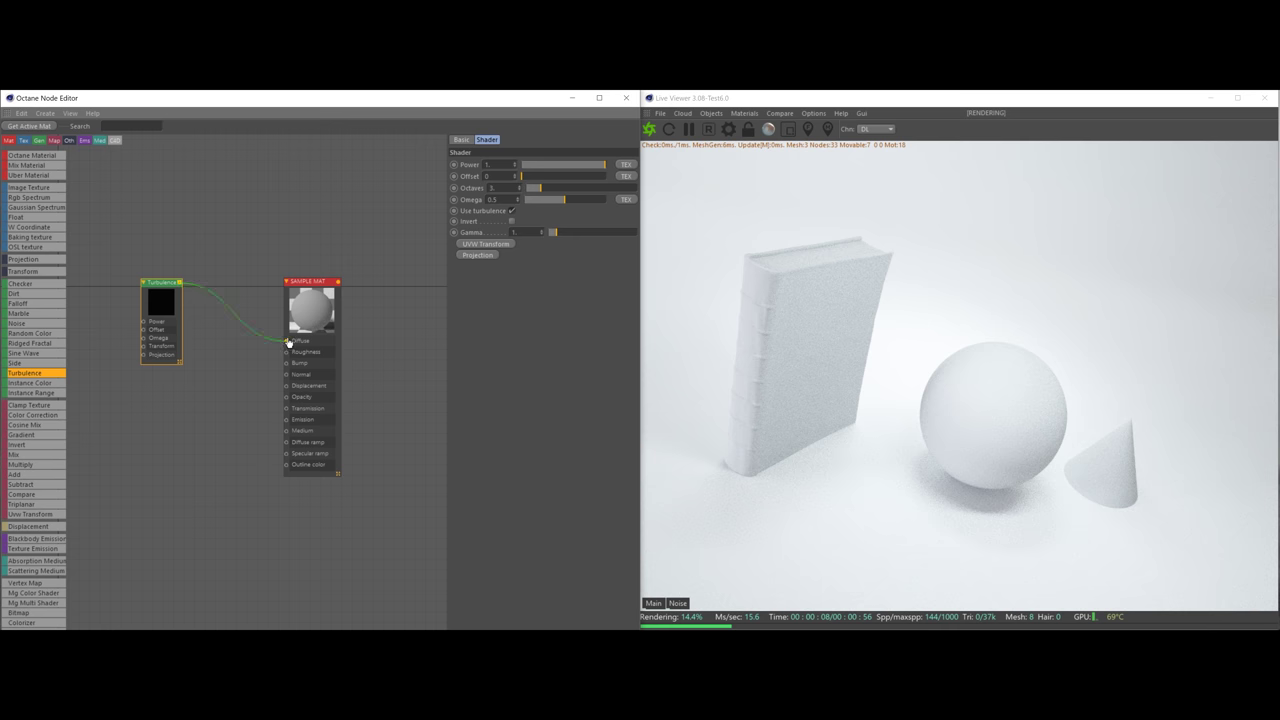
drag(288, 342, 286, 341)
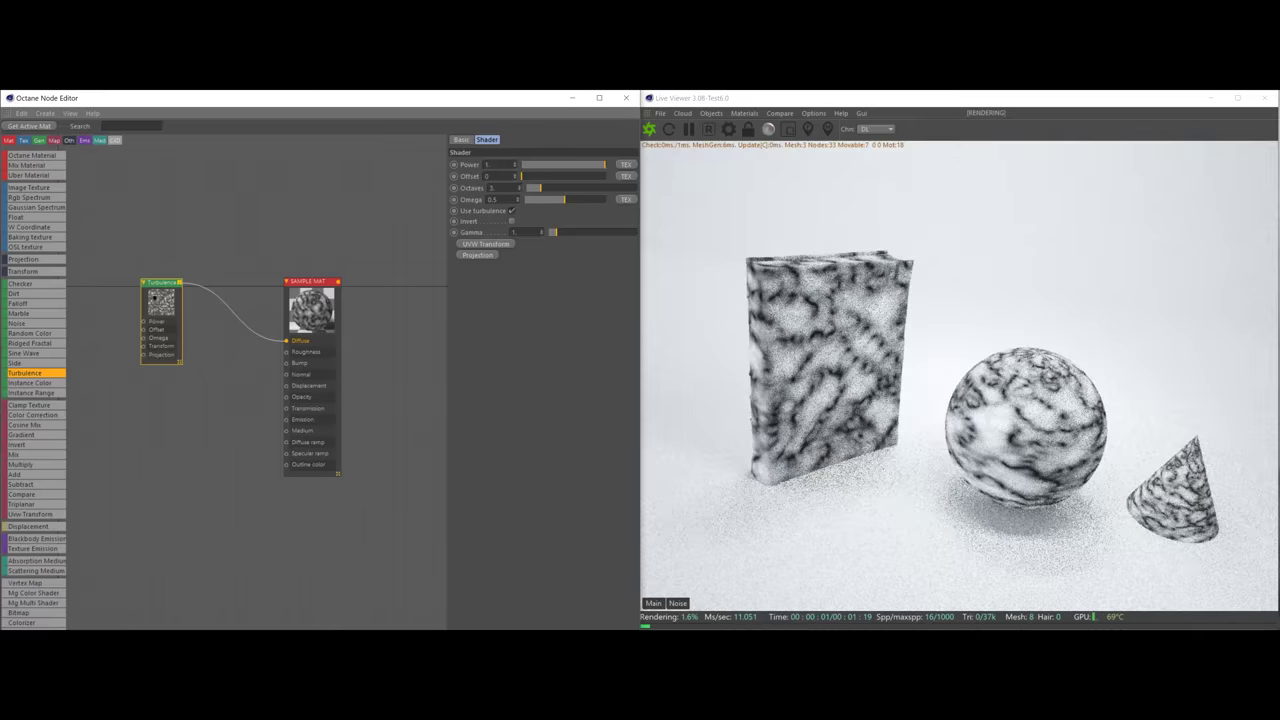
drag(154, 297, 153, 280)
Step: Set the Turbulence node's octaves to 1, omega to 0, power to 10 and offset to about 0.67
mouse_move(541, 188)
mouse_down()
mouse_move(607, 188)
mouse_move(526, 188)
mouse_move(837, 222)
mouse_move(524, 200)
mouse_move(592, 189)
mouse_move(526, 188)
mouse_up()
drag(604, 165, 630, 166)
double_click(496, 165)
text(10)
key(Return)
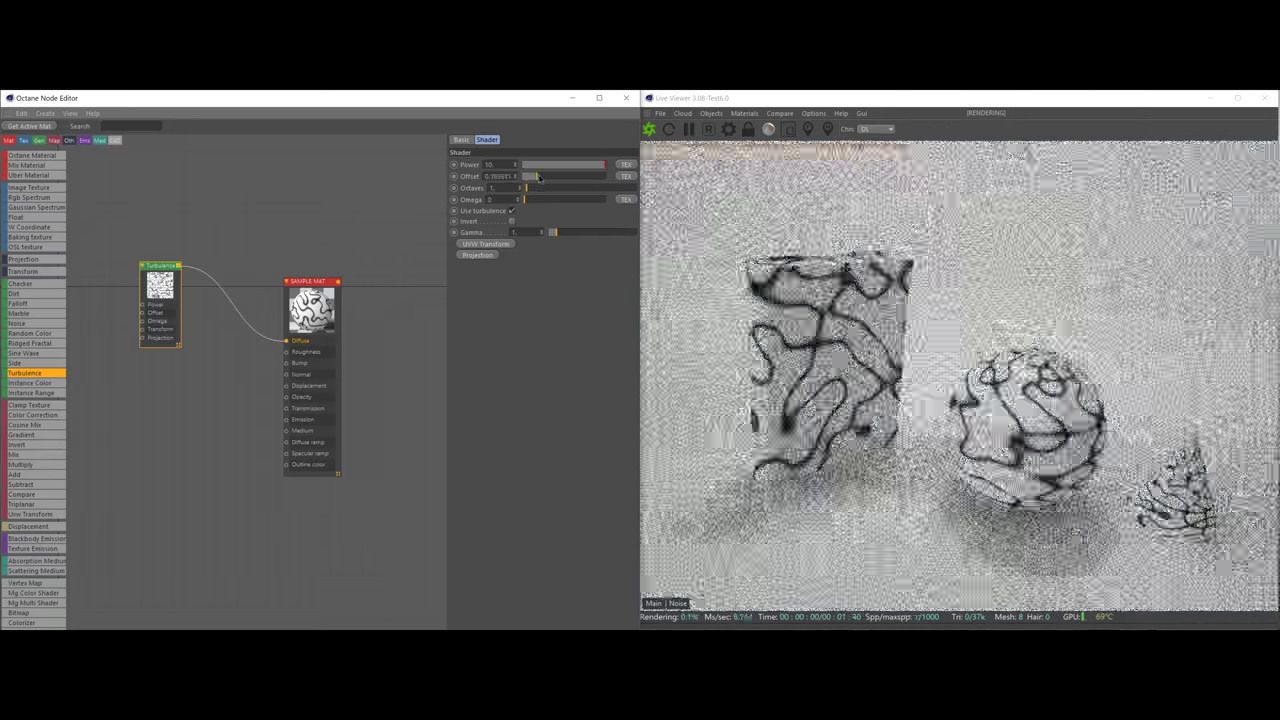
drag(579, 178, 602, 184)
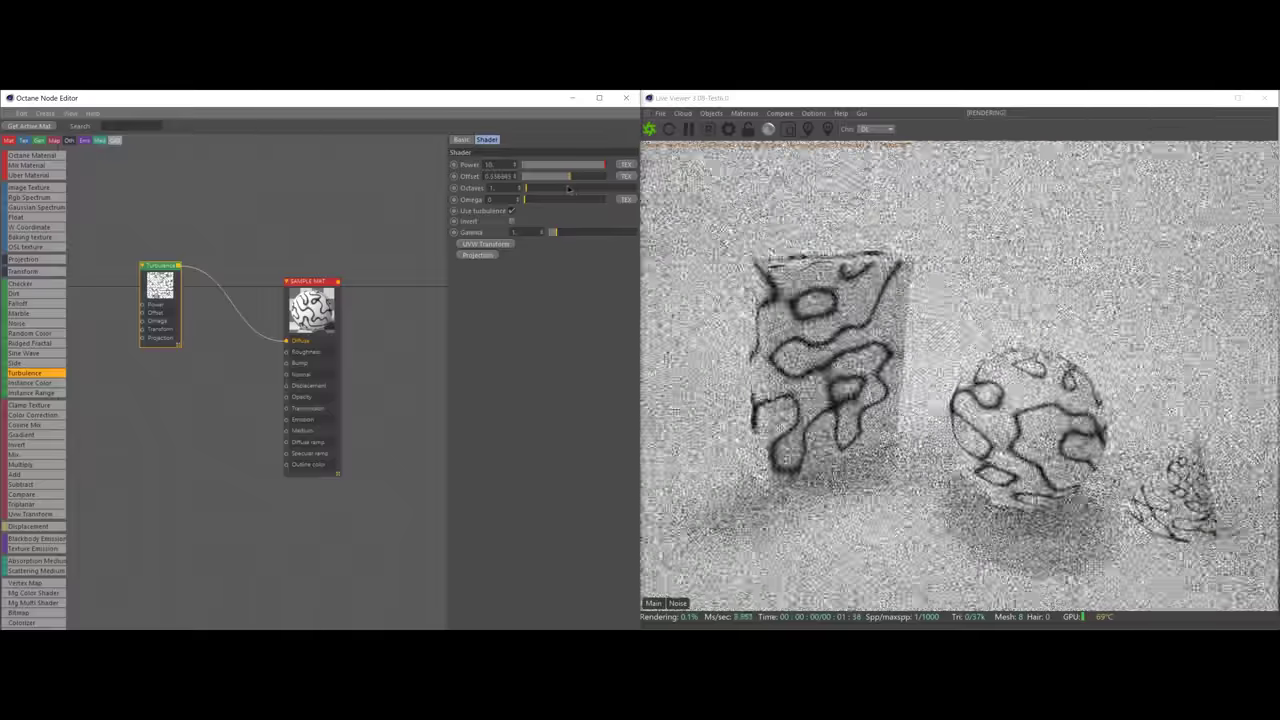
drag(525, 176, 577, 176)
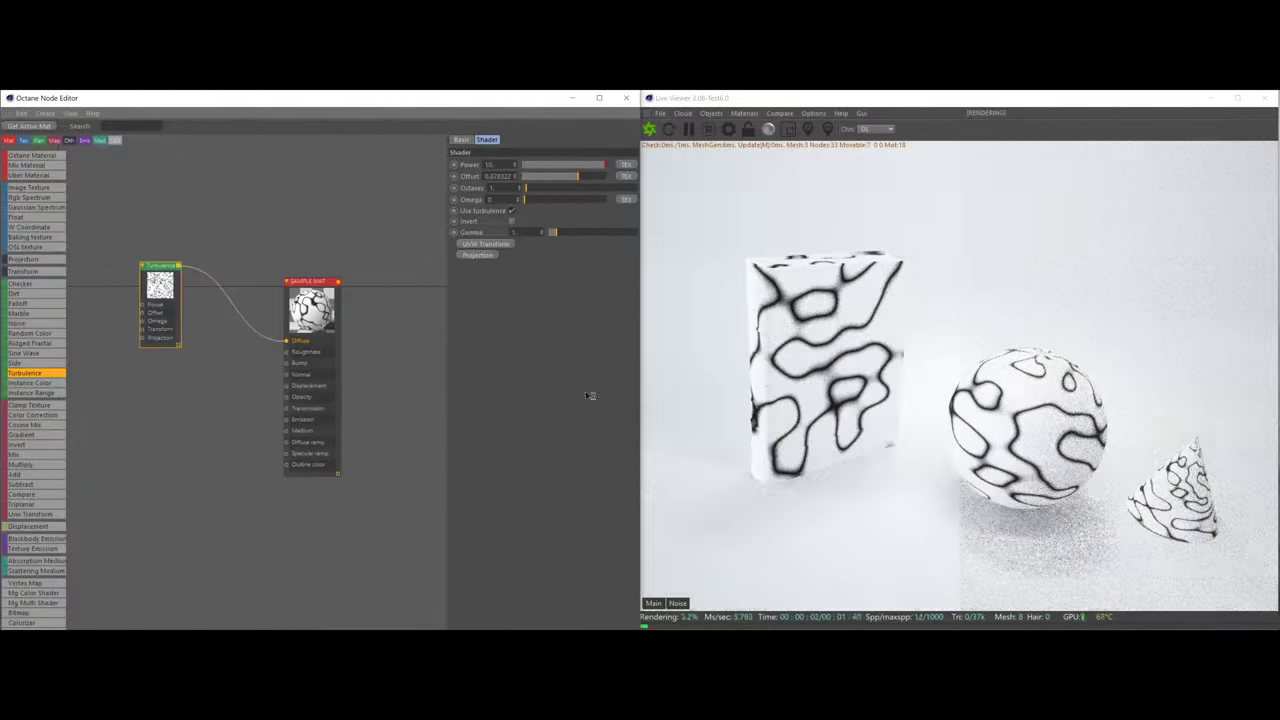
Step: Spread the Turbulence and material nodes apart and connect a new Noise node to the material's Diffuse channel
drag(164, 276, 165, 351)
drag(312, 300, 392, 303)
drag(160, 355, 122, 198)
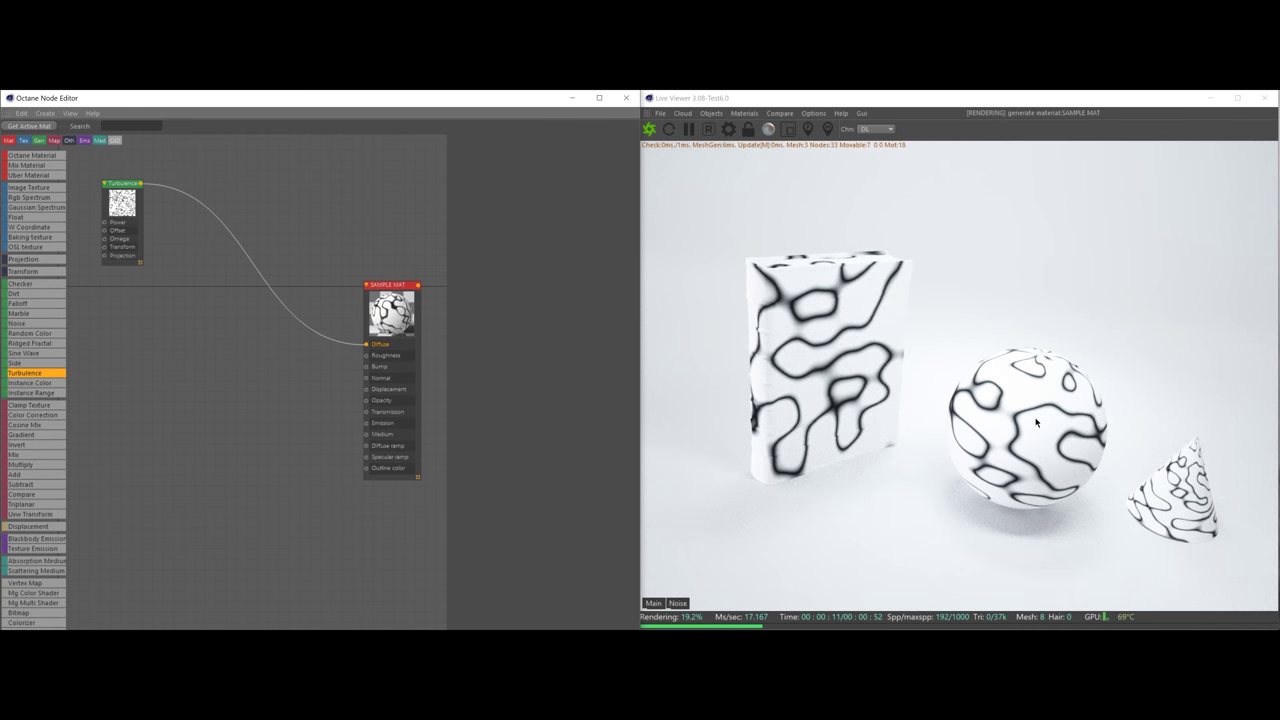
drag(20, 323, 366, 344)
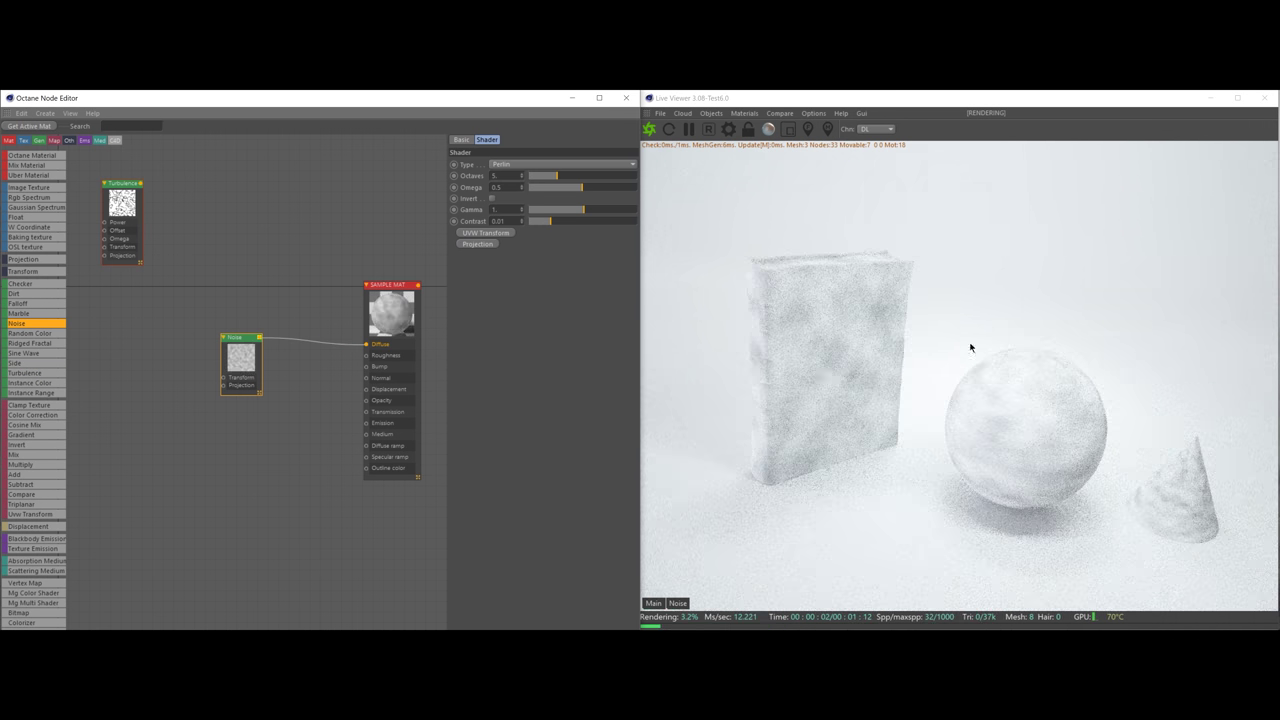
drag(247, 364, 255, 372)
Step: Switch the Noise type to Turbulence and try octaves at 1, ending at 6
click(515, 164)
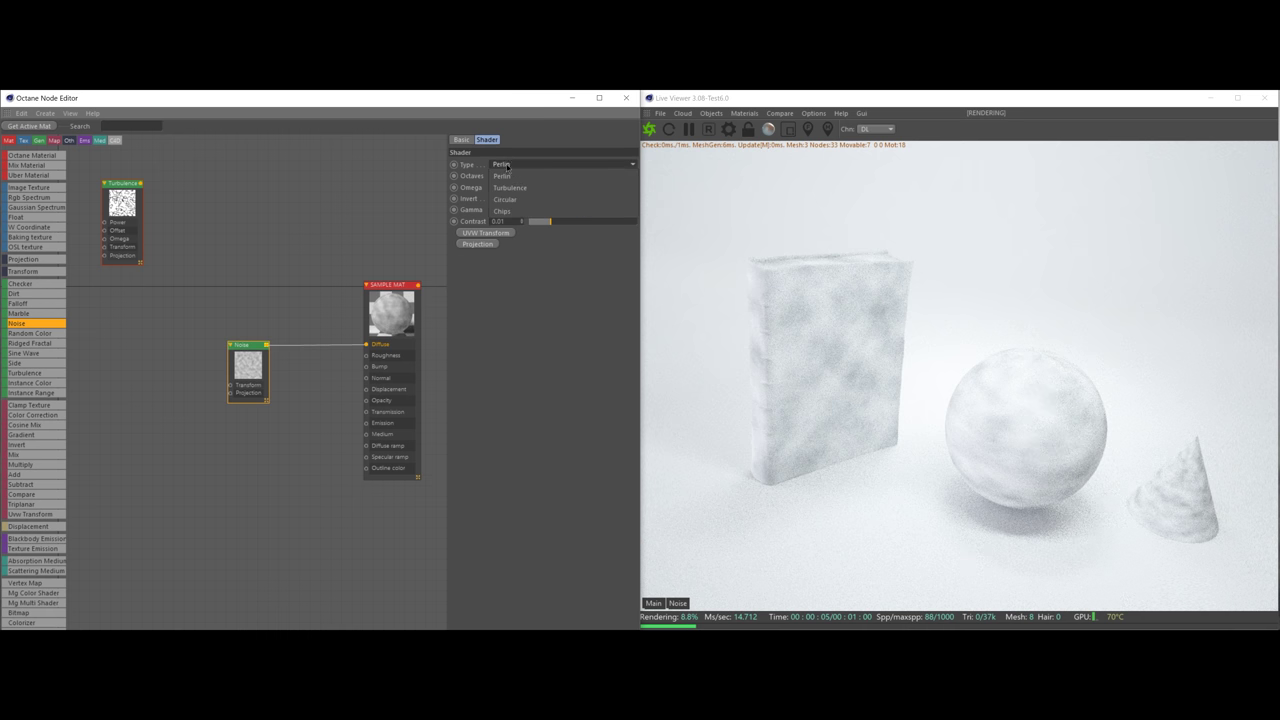
click(495, 188)
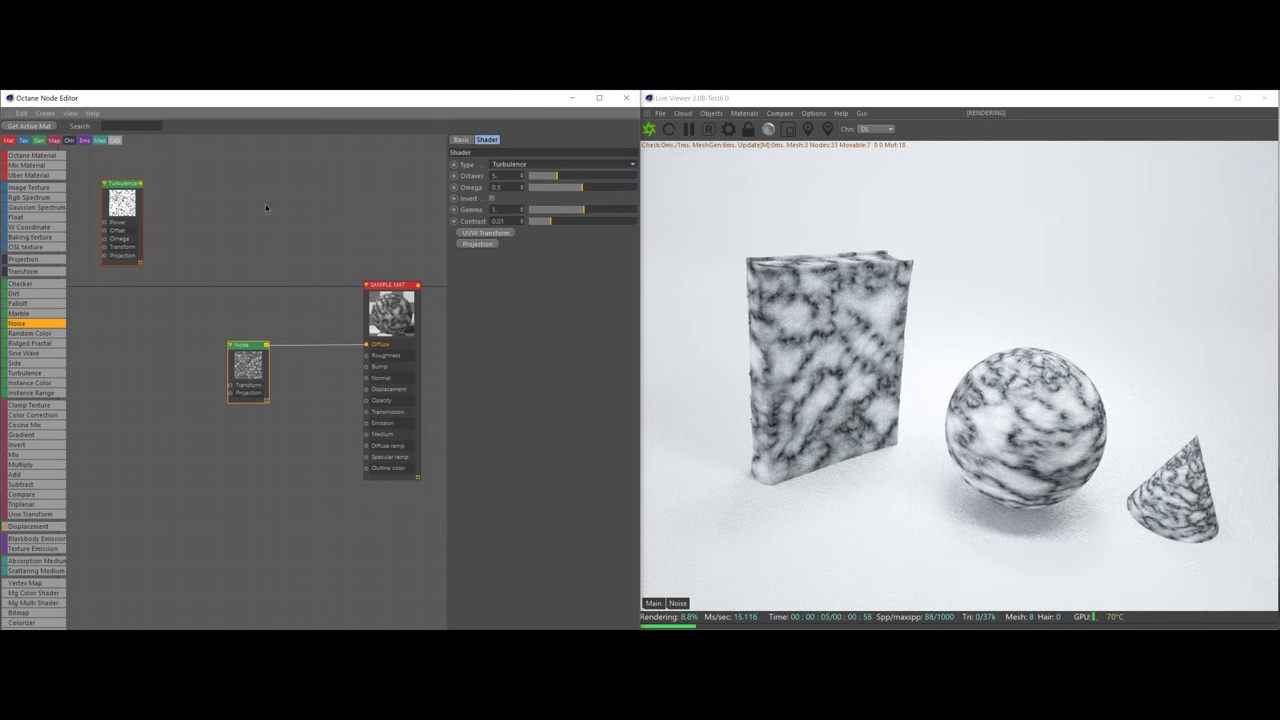
drag(556, 175, 500, 178)
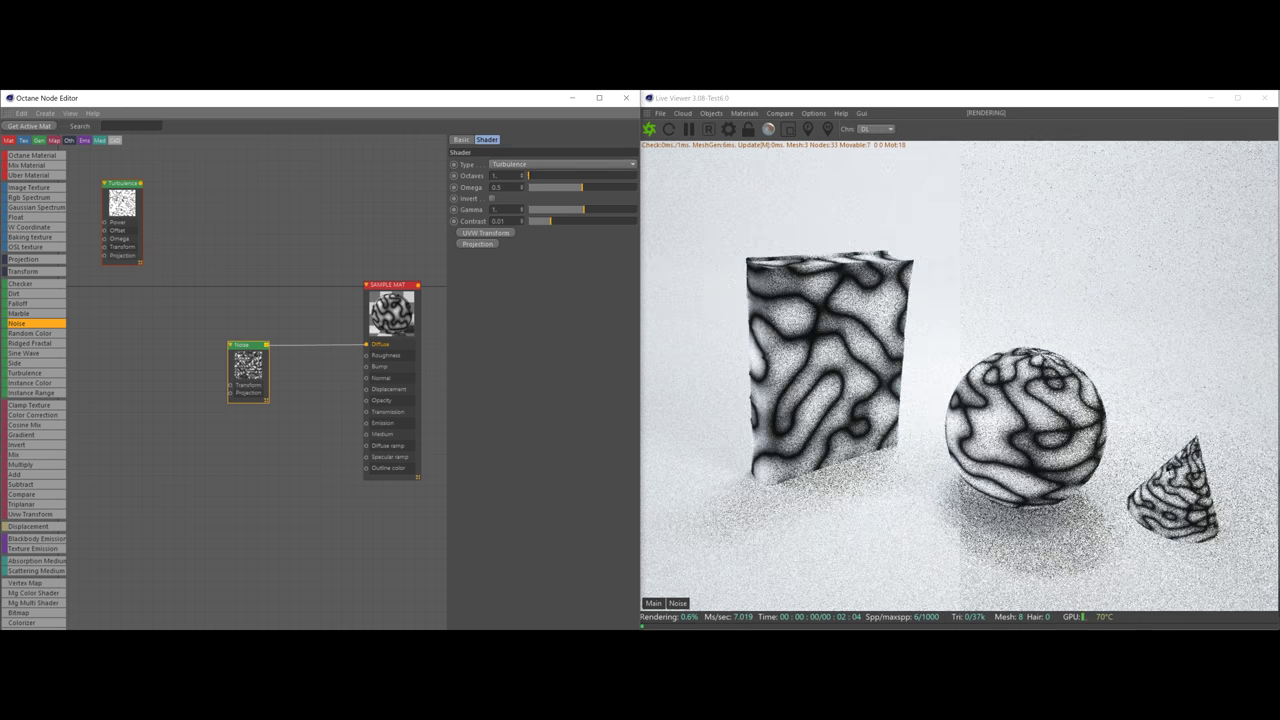
click(551, 178)
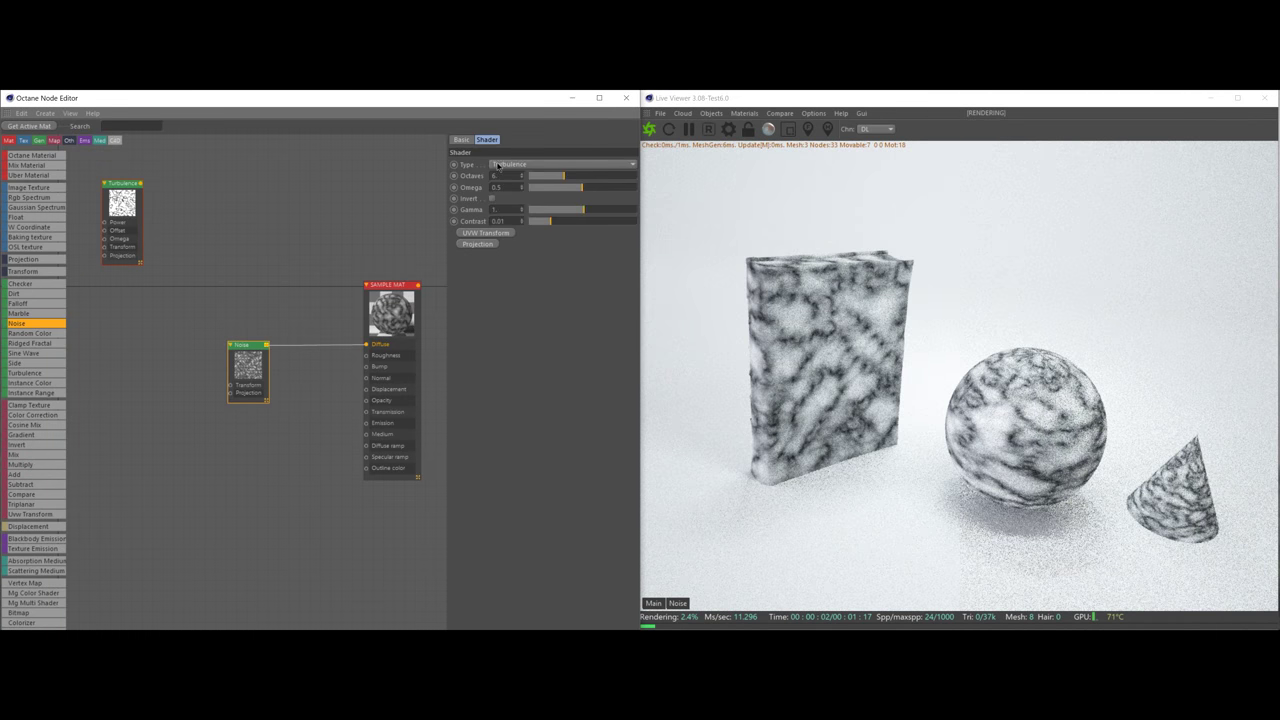
Step: Switch the Noise type to Circular and raise omega to about 0.96 and gamma to about 9
click(511, 165)
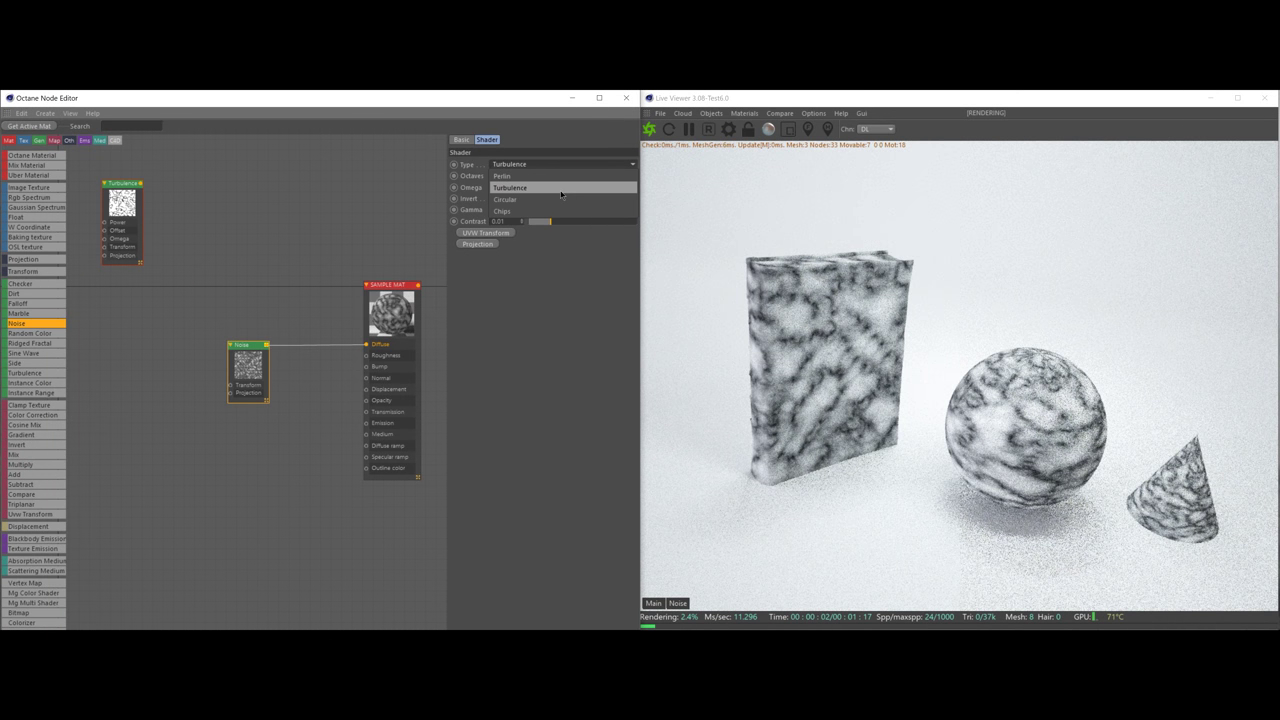
click(505, 199)
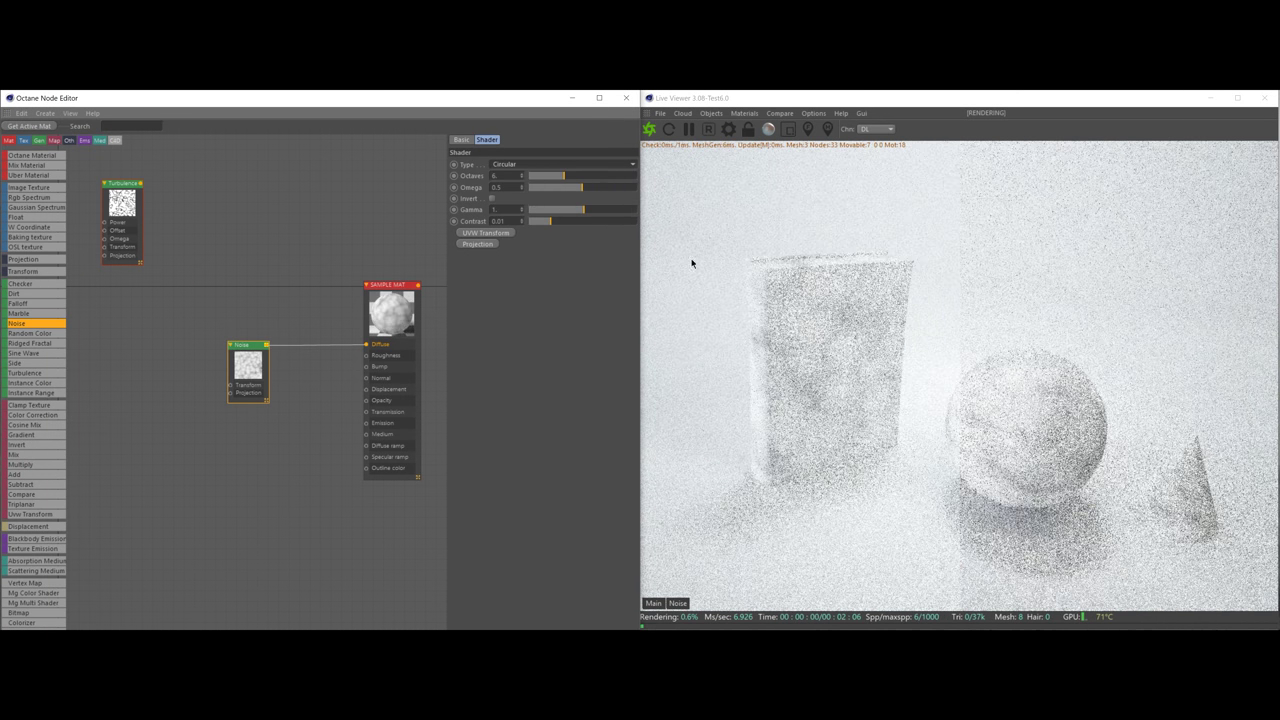
drag(571, 177, 612, 216)
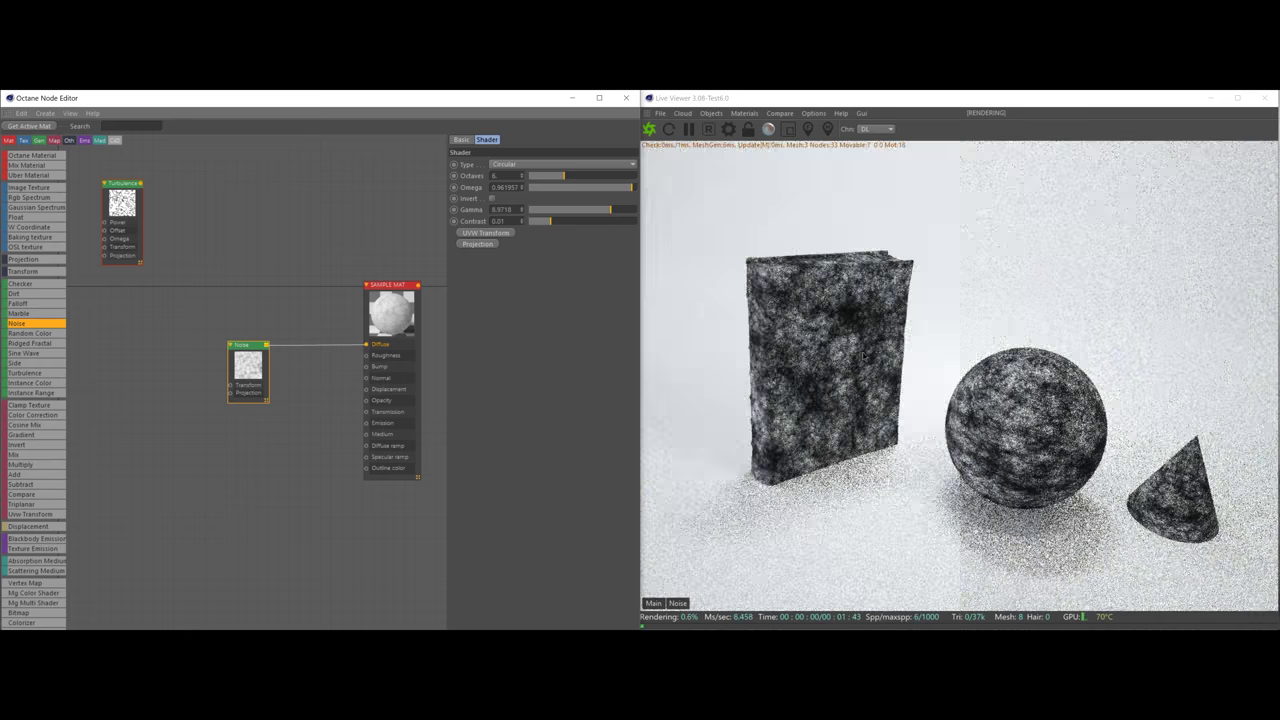
Step: Switch the Noise type to Chips with octaves 2, omega 1 and gamma about 3.42
drag(565, 177, 539, 189)
click(545, 165)
click(530, 211)
drag(612, 211, 602, 213)
drag(530, 177, 545, 177)
drag(540, 188, 645, 190)
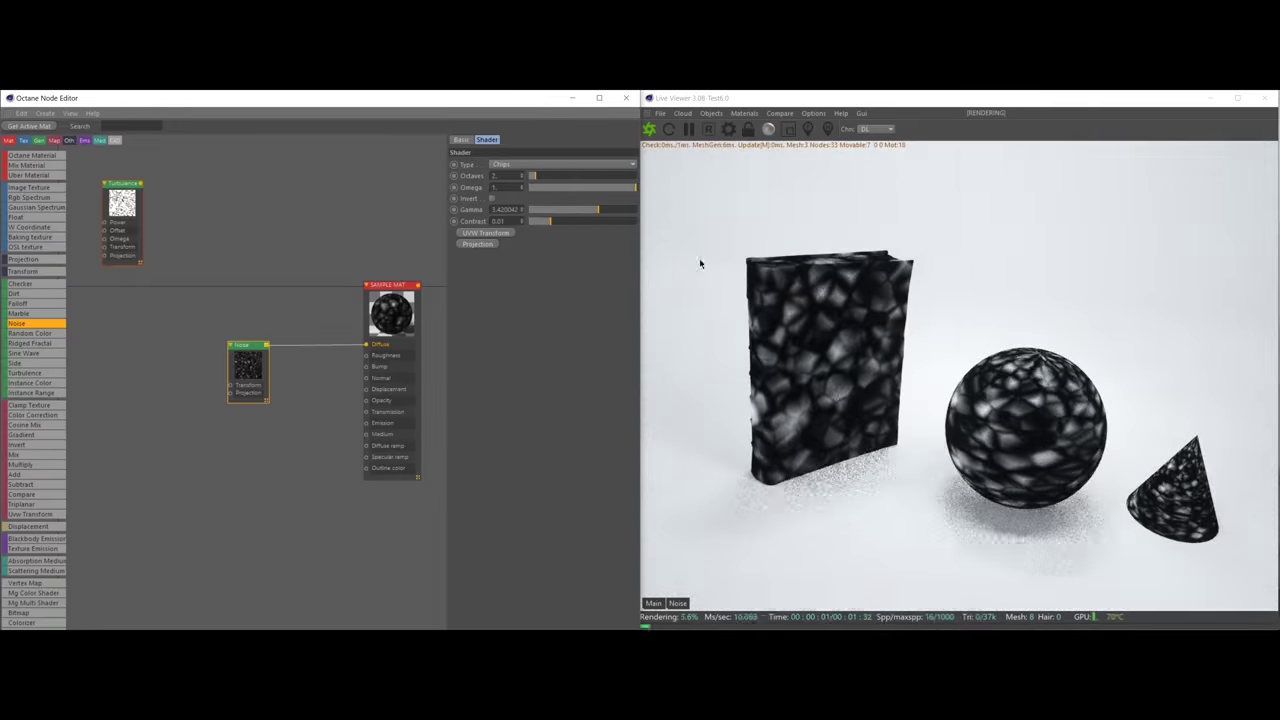
Step: Set the Chips noise's octaves to 3 and omega to about 0.56
scroll(931, 334, up, 5)
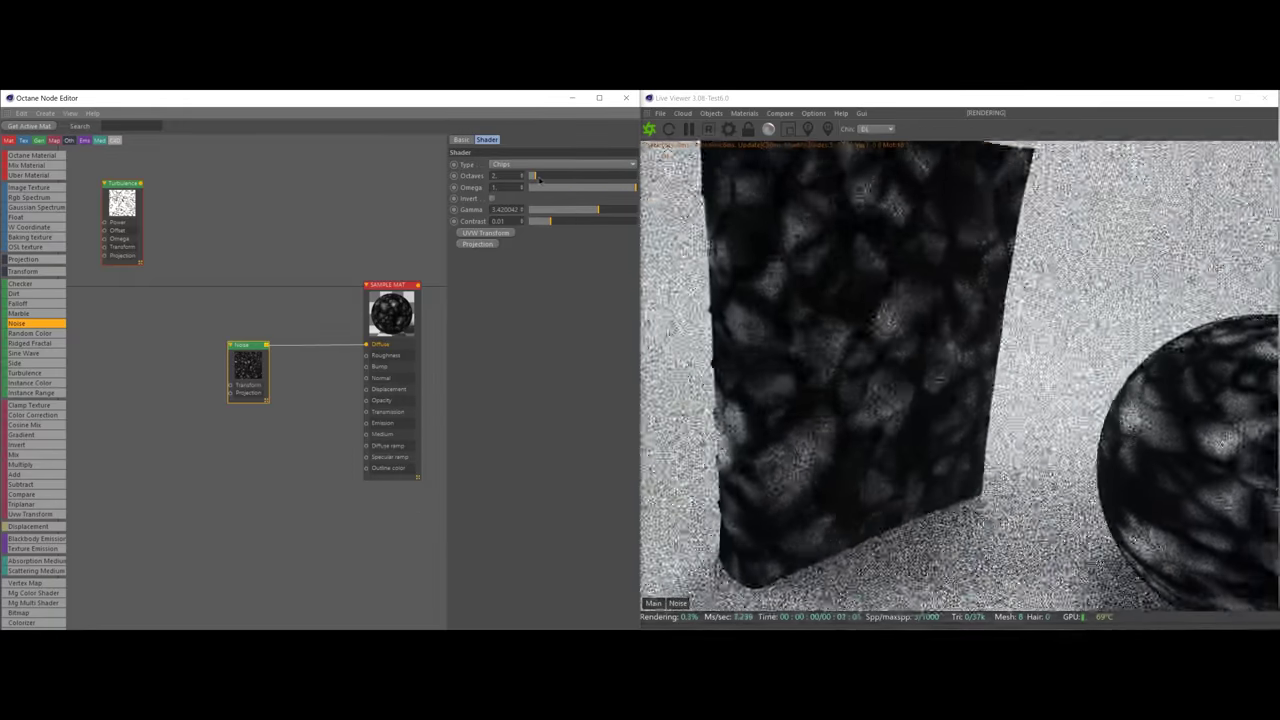
mouse_move(537, 177)
mouse_down()
mouse_move(592, 176)
mouse_move(588, 188)
mouse_move(542, 176)
mouse_up()
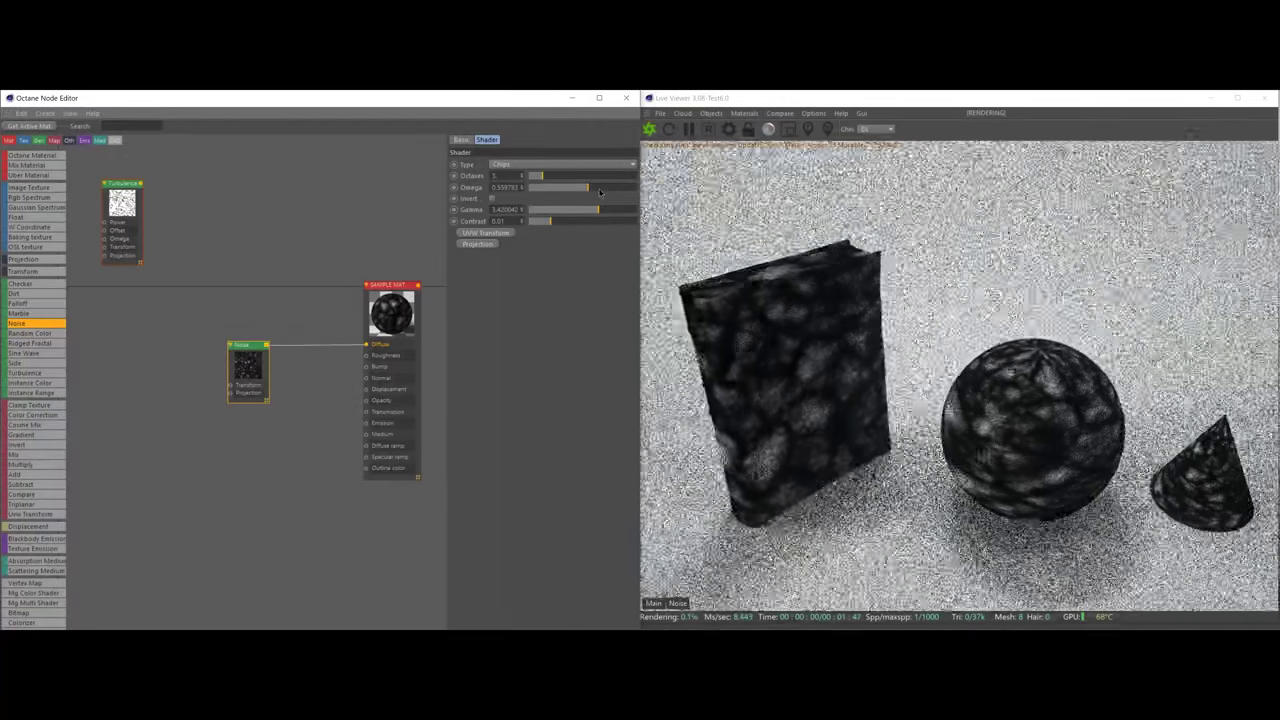
drag(896, 428, 870, 390)
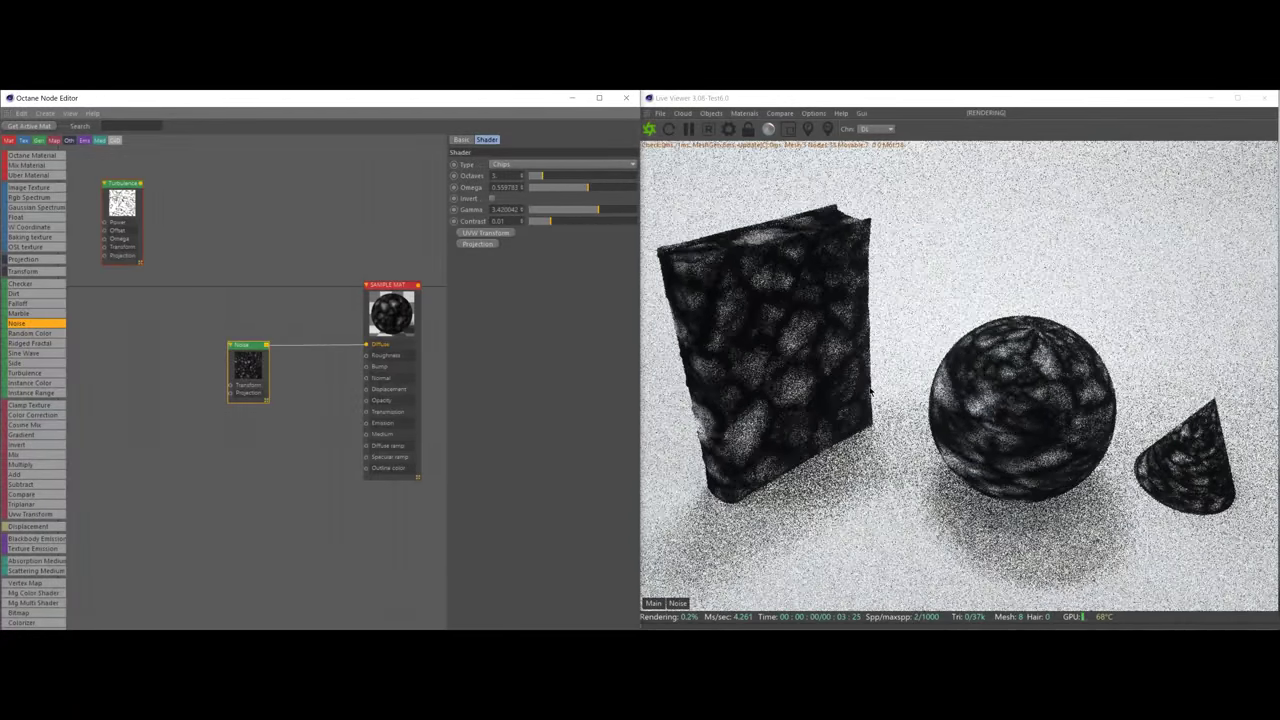
drag(248, 365, 263, 357)
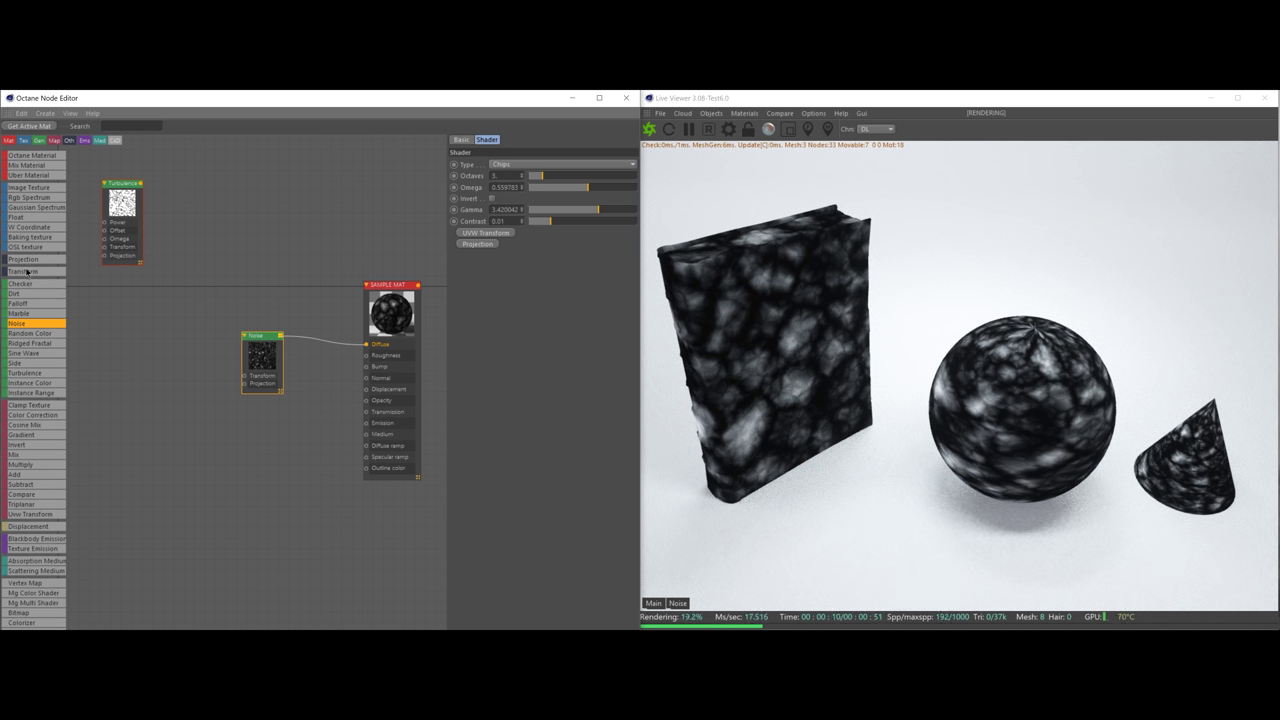
drag(26, 272, 168, 384)
key(ctrl+z)
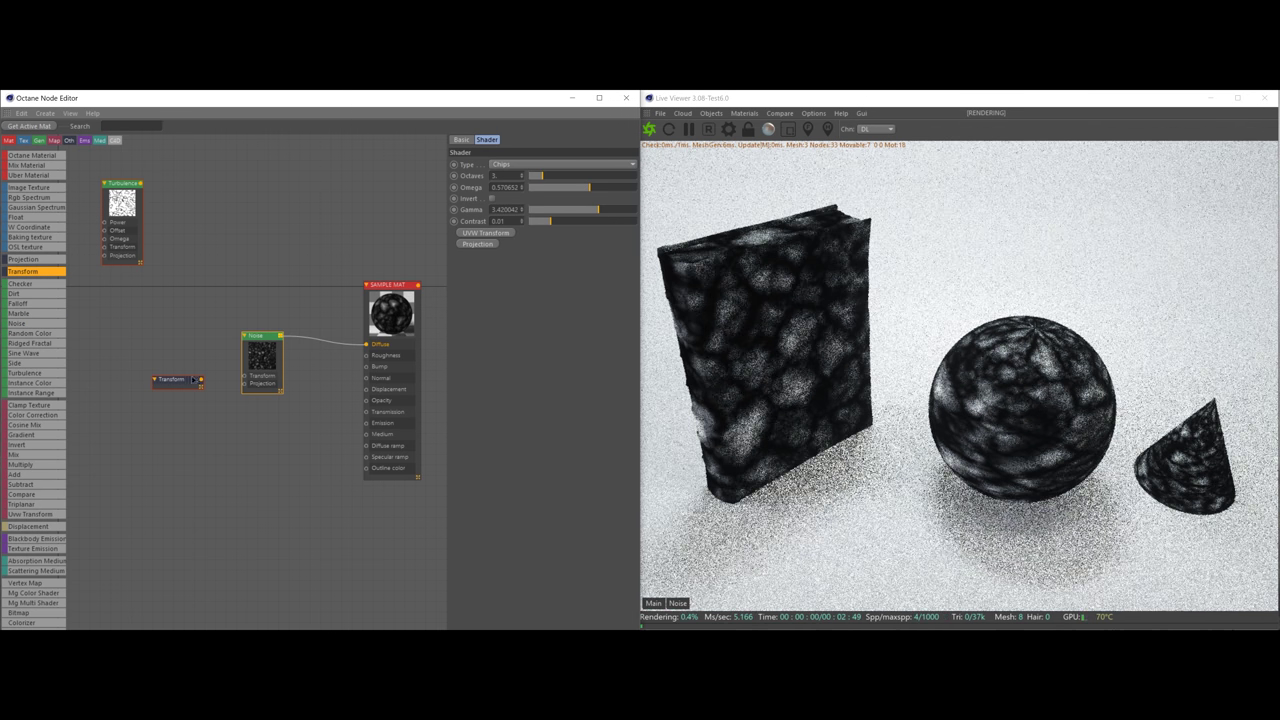
click(179, 381)
key(Delete)
Step: Create UVW Transform and Texture Projection nodes attached to the Noise node's matching inputs
click(262, 348)
click(503, 232)
click(486, 244)
drag(297, 306, 173, 348)
Step: Try the Box and Cylindrical projection types on the Texture Projection node
click(172, 391)
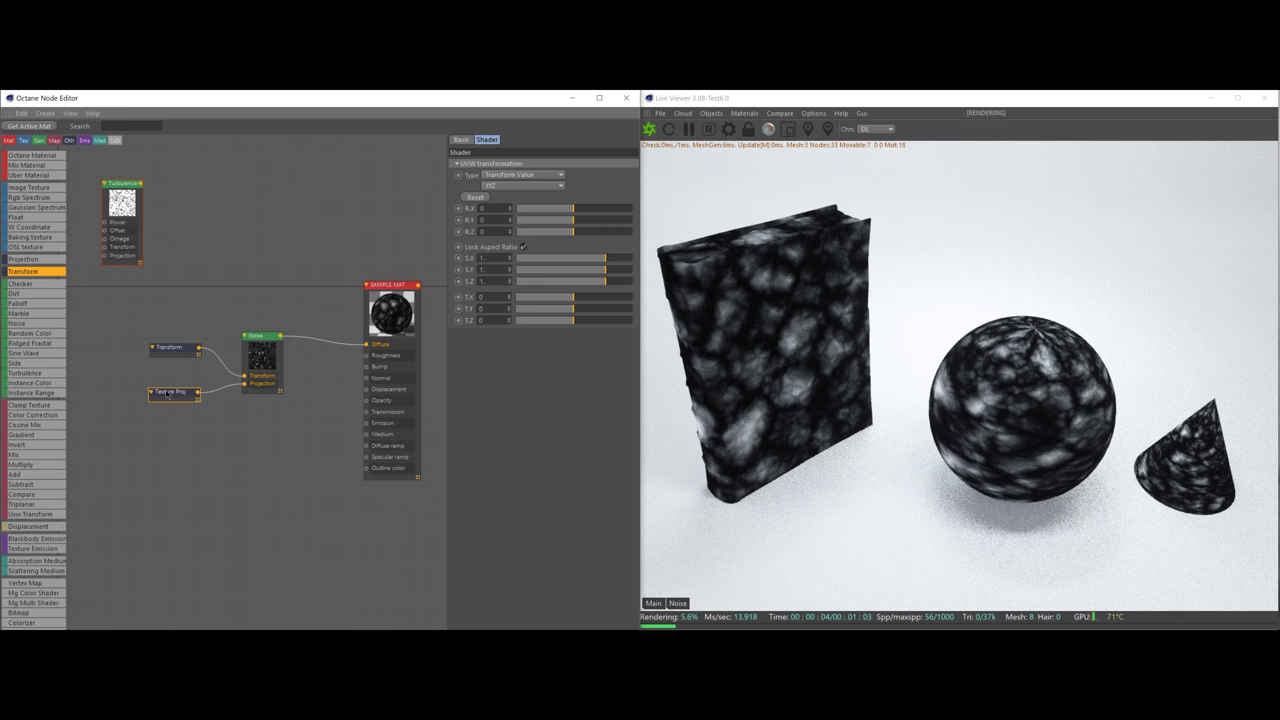
click(539, 164)
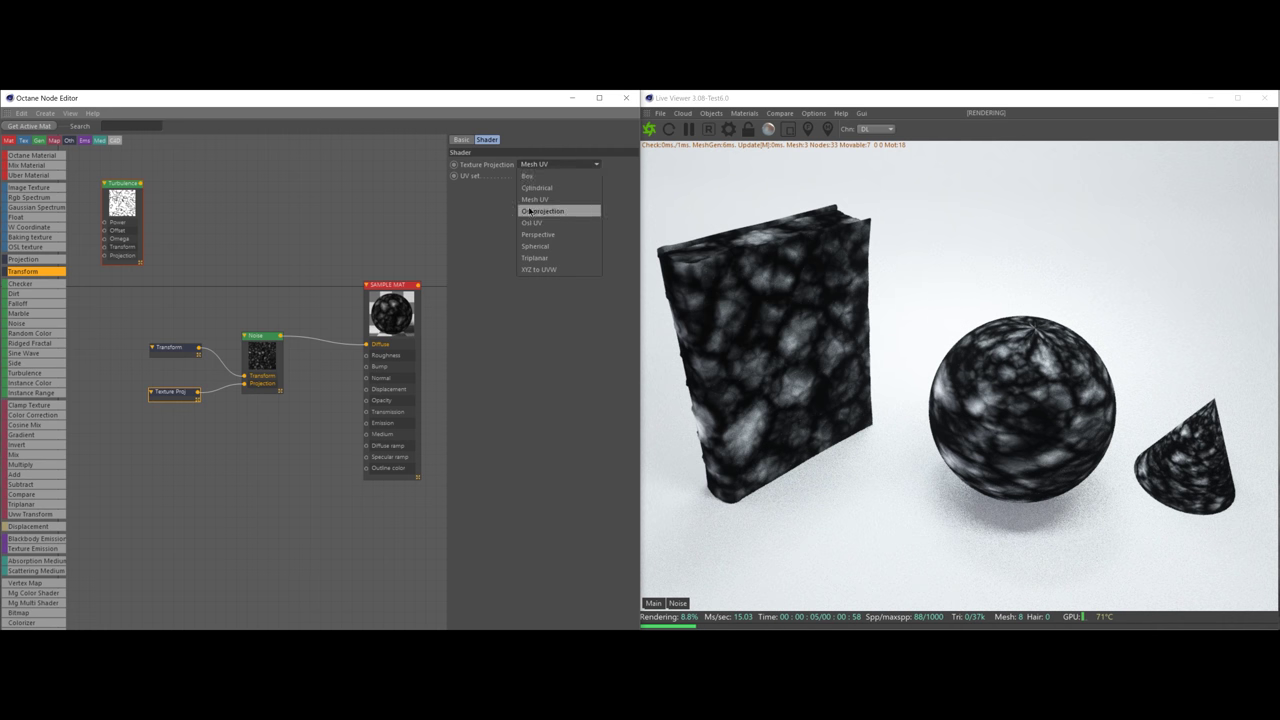
click(529, 176)
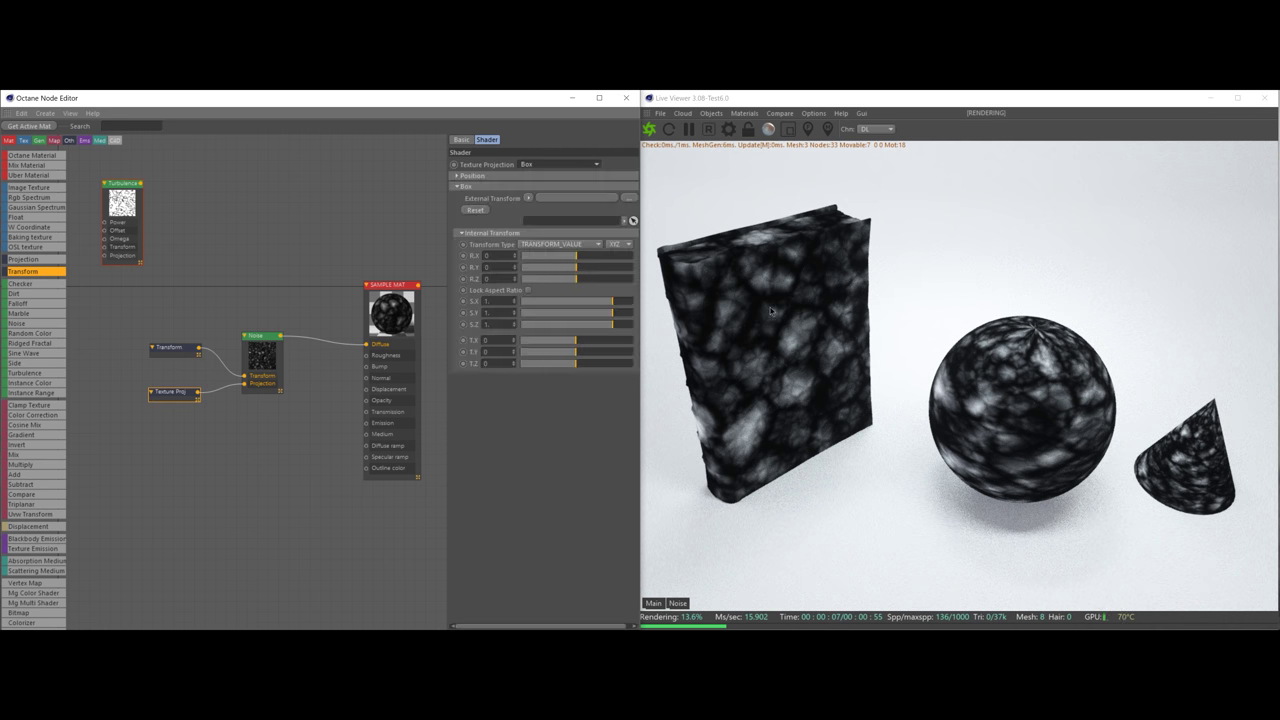
click(542, 165)
click(540, 188)
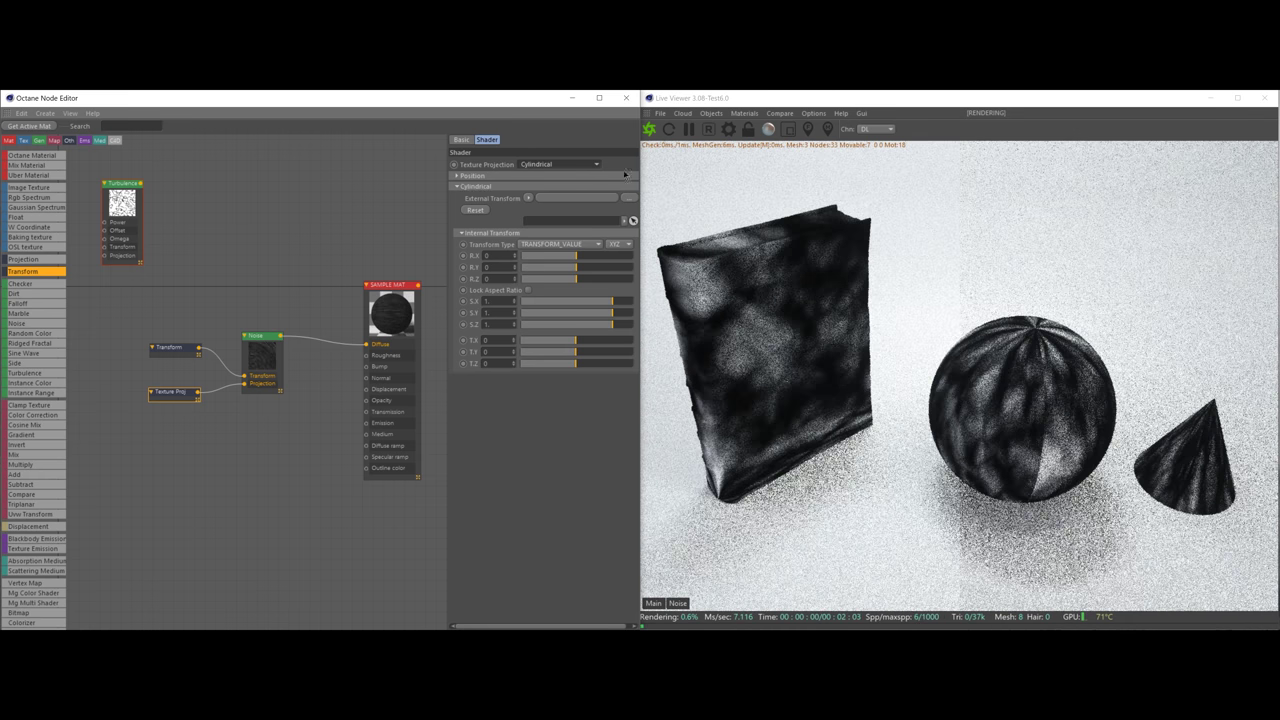
Step: Return the texture projection to Mesh UV and delete the Texture Projection node
click(558, 164)
click(540, 236)
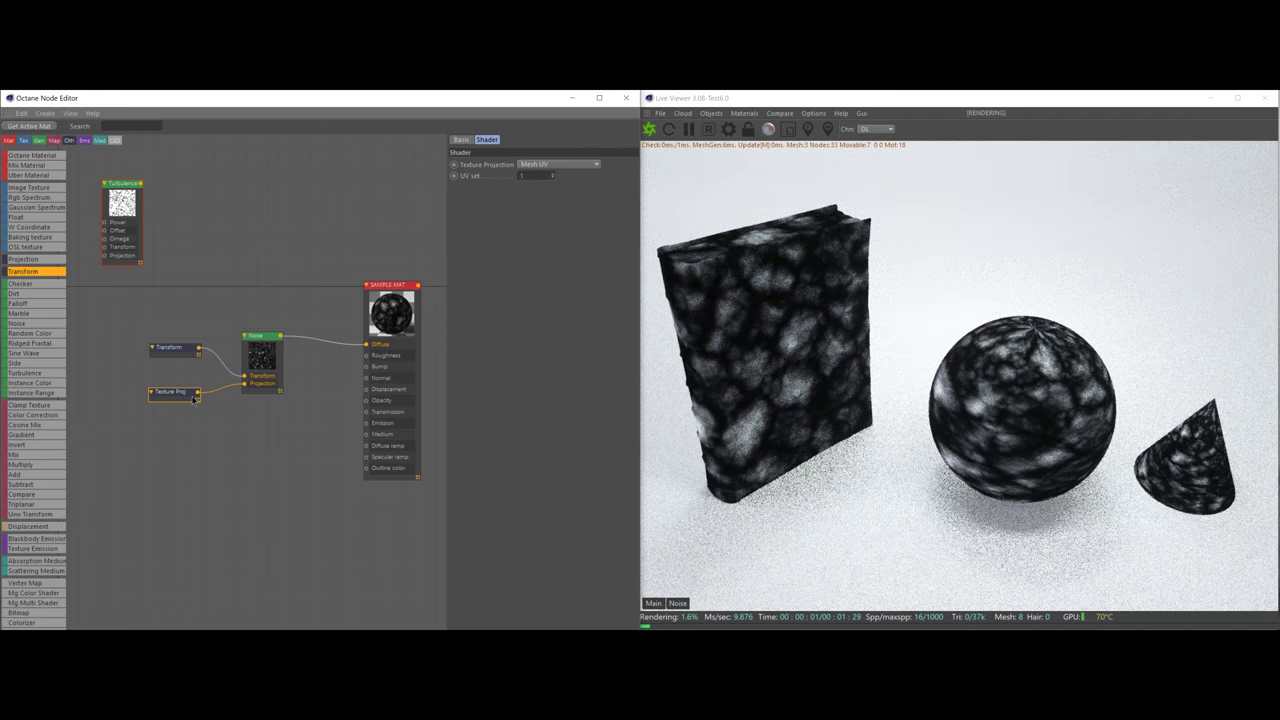
key(Delete)
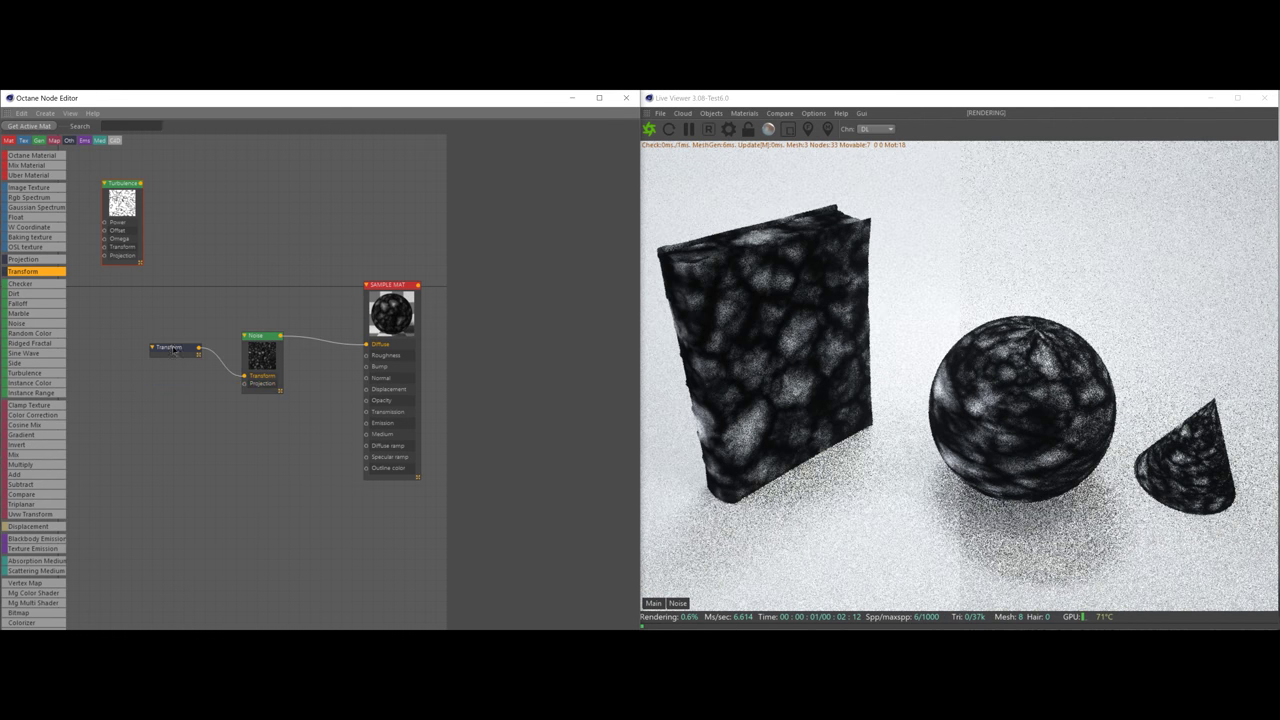
Step: Try smaller locked X and Y scales on the Transform node, ending at about 0.44
click(174, 349)
drag(601, 260, 586, 260)
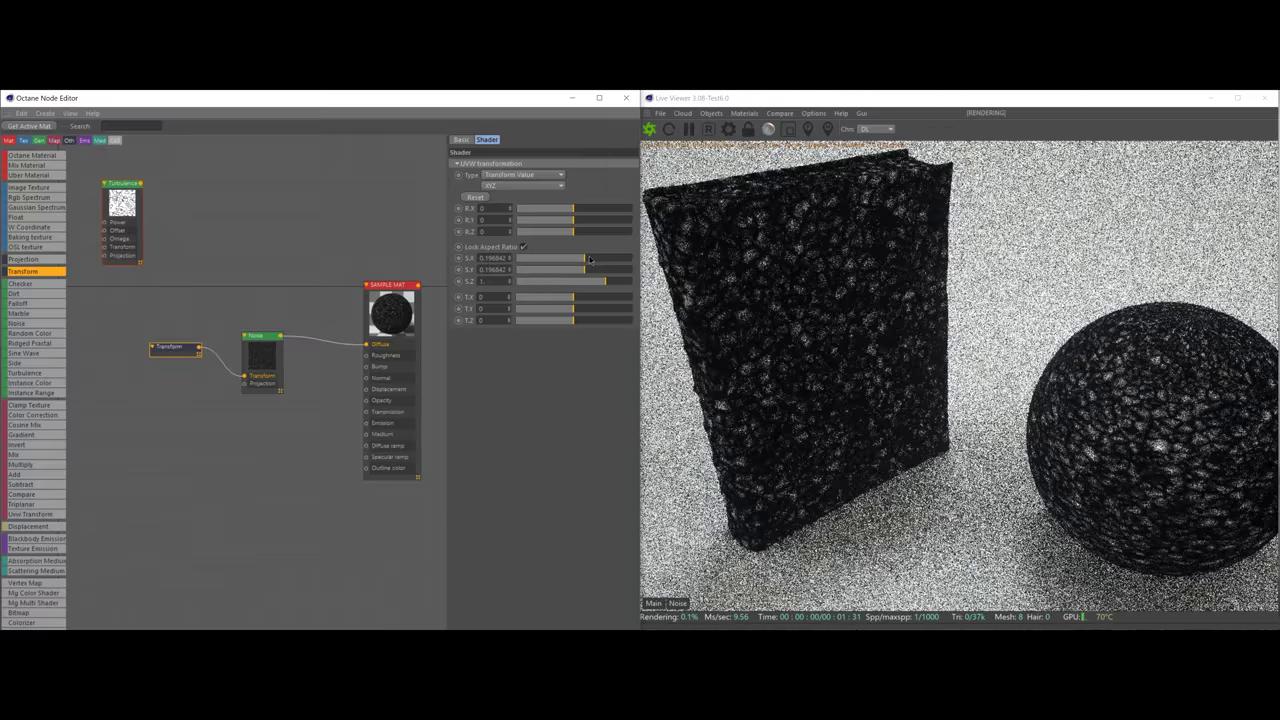
drag(599, 260, 591, 260)
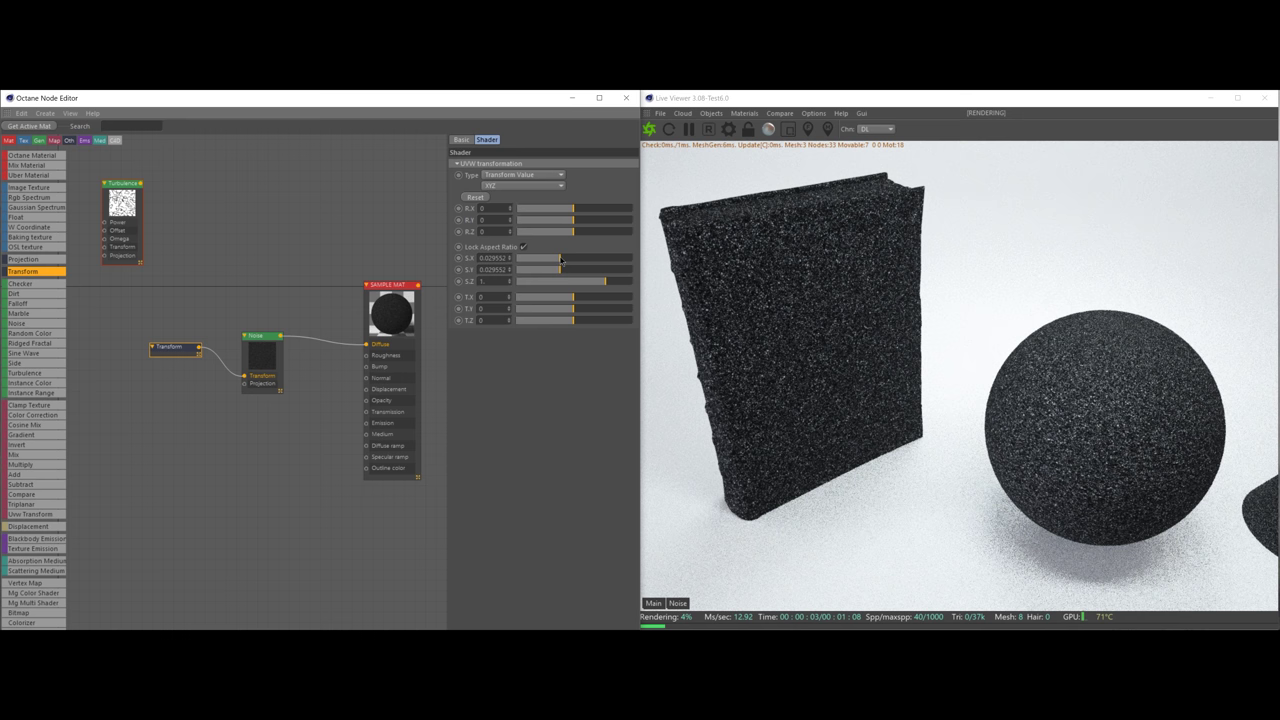
drag(565, 260, 594, 259)
Step: Delete the unused Turbulence node and move the Noise node with its Transform node well above the material's inputs
drag(127, 211, 183, 205)
key(Delete)
drag(174, 347, 175, 376)
drag(138, 318, 298, 412)
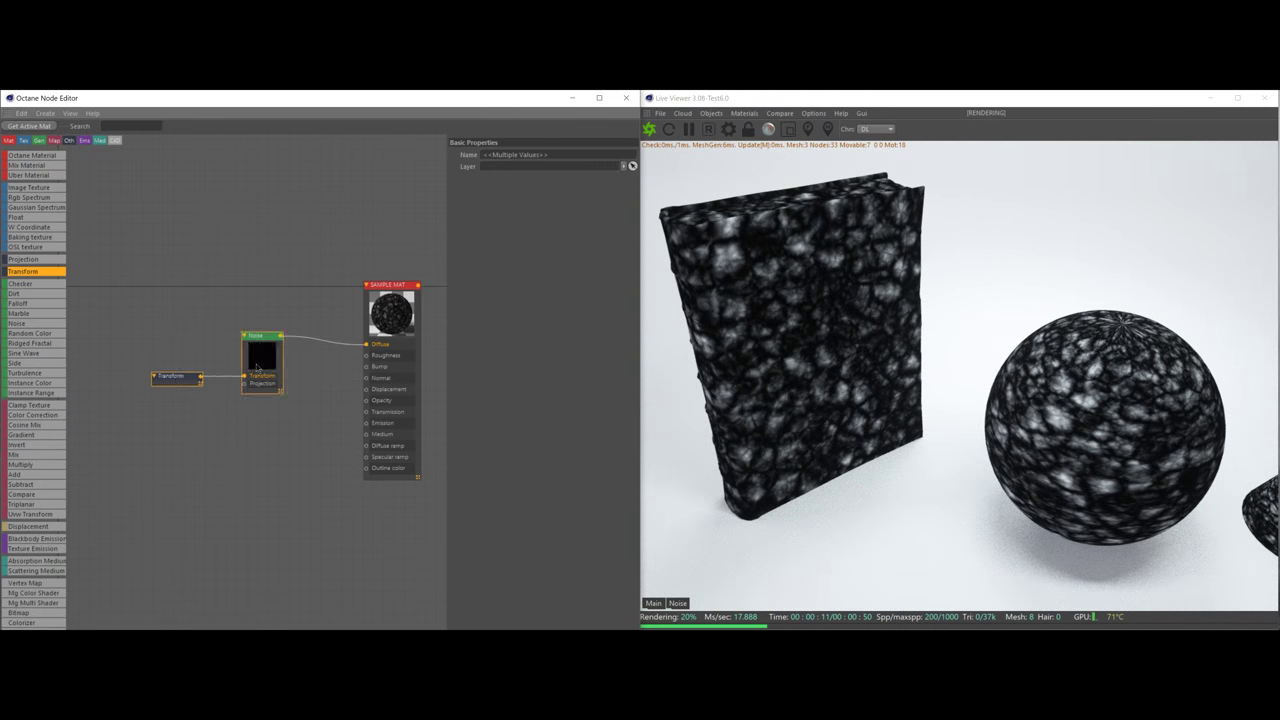
drag(262, 345, 208, 179)
click(208, 185)
Step: Increase the Transform node's scale and set the Noise node's octaves to 1, omega to 1 and gamma to 4
click(119, 210)
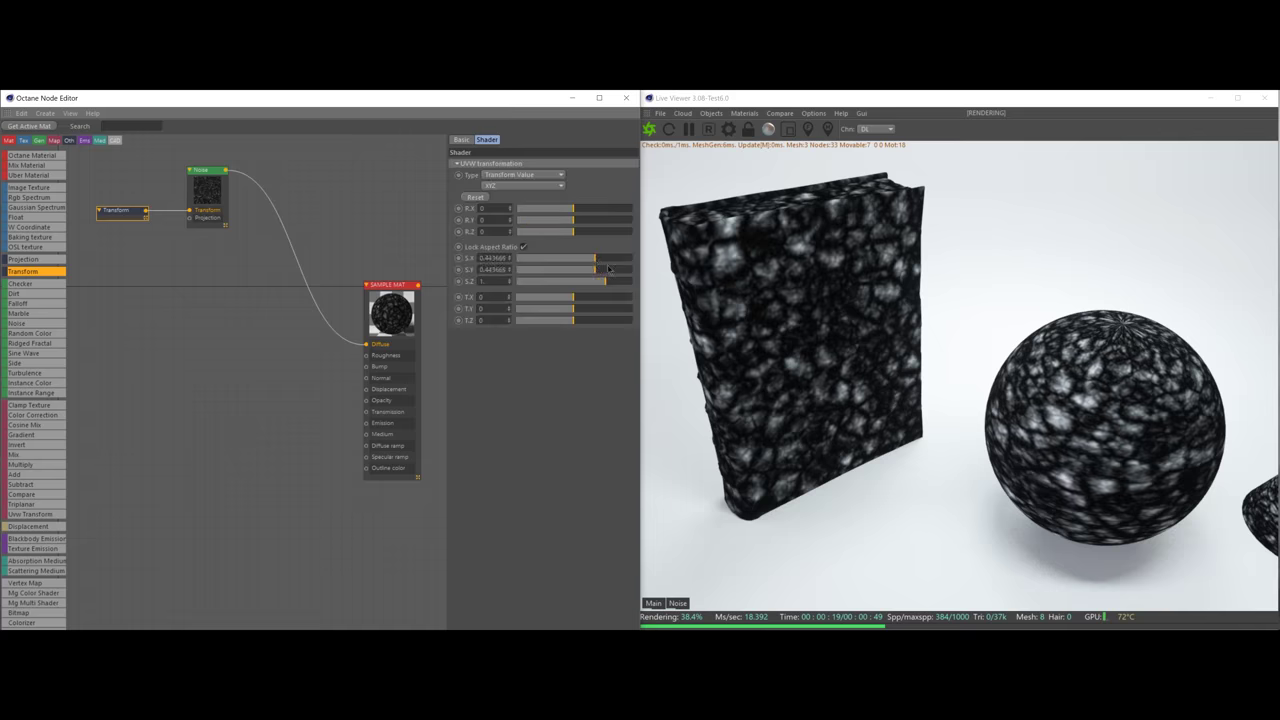
drag(594, 259, 602, 259)
click(212, 188)
drag(567, 177, 612, 210)
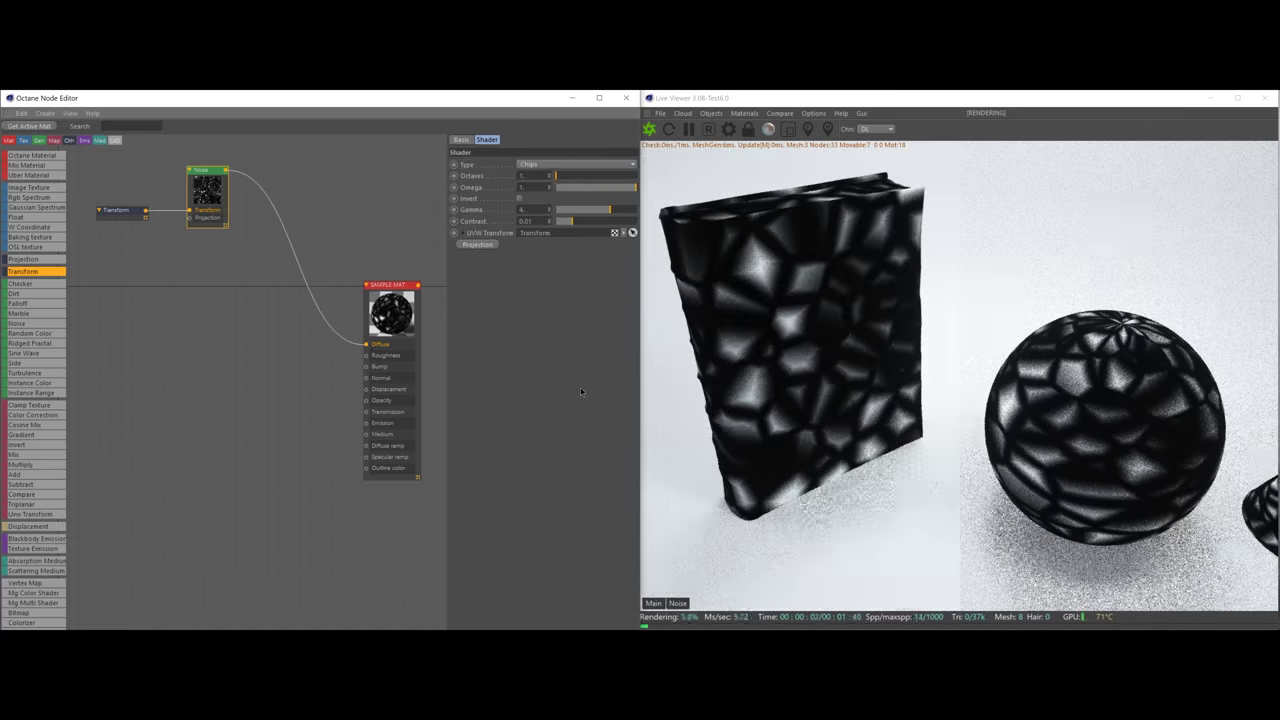
click(269, 184)
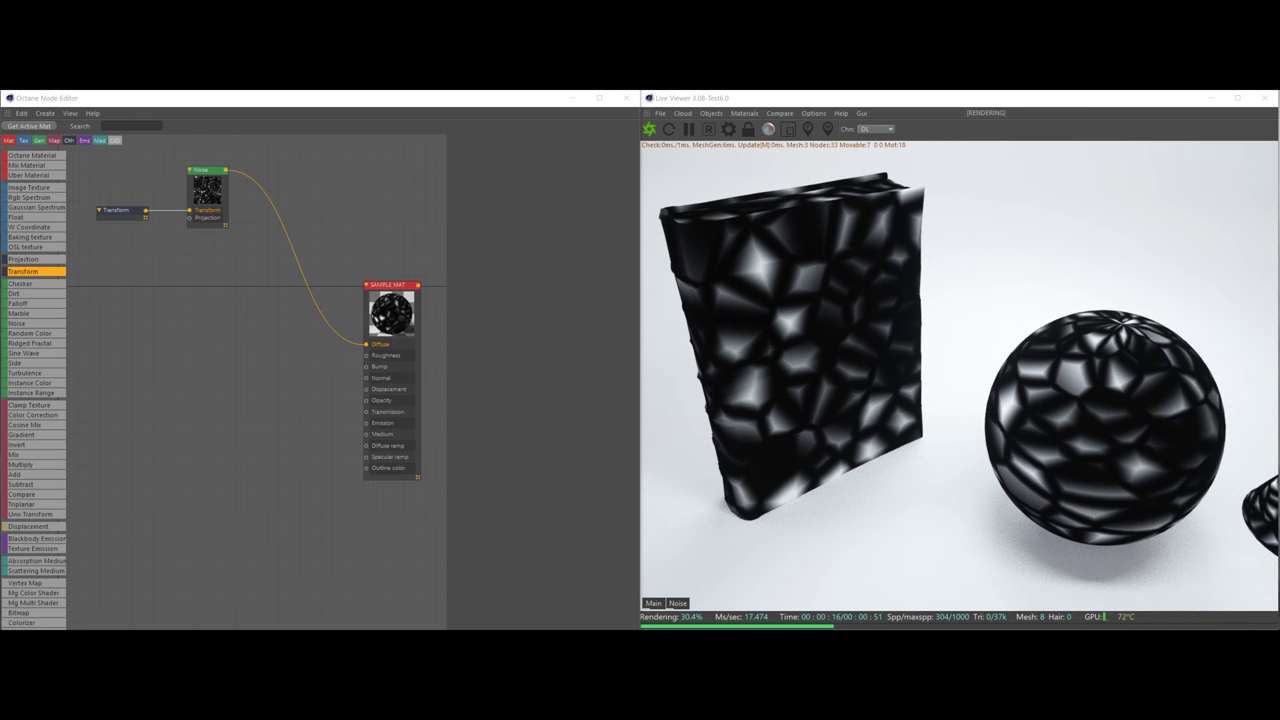
Step: Add a MixTexture node between the Noise node and SAMPLE MAT, leaving it unconnected
click(202, 352)
click(20, 166)
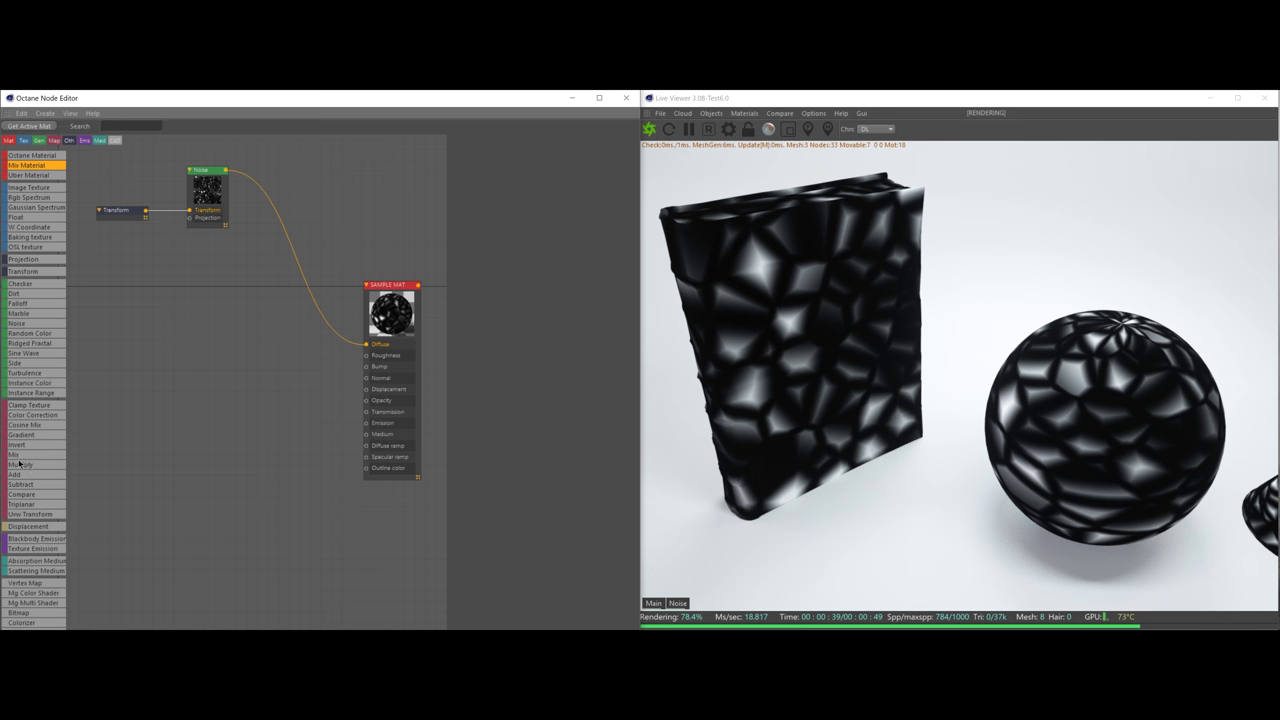
click(17, 455)
drag(238, 388, 275, 347)
click(273, 348)
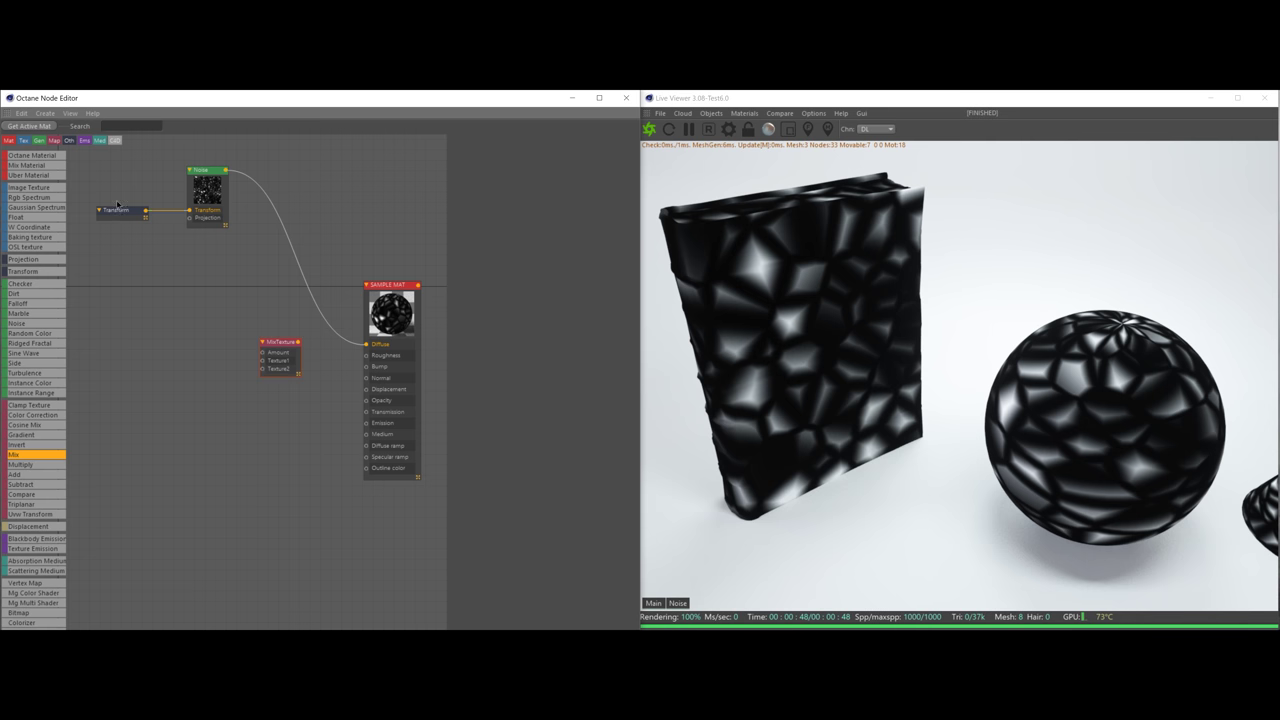
Step: Add an RGB Spectrum node with an orange colour and move the MixTexture node below it
drag(31, 198, 183, 344)
click(486, 176)
click(488, 176)
drag(488, 176, 572, 187)
click(461, 217)
drag(280, 343, 217, 450)
Step: Rename the orange RGB Spectrum node as ORANGE
mouse_move(207, 342)
mouse_down()
mouse_move(366, 344)
mouse_move(203, 340)
mouse_up()
right_click(204, 340)
click(250, 419)
text(ANGE)
key(Return)
Step: Connect a second RGB Spectrum node, coloured pink (R 0.9, G 0, B about 0.34), to Diffuse and rename it PINK
click(486, 173)
drag(30, 198, 366, 344)
right_click(206, 377)
click(252, 456)
text(PINK)
key(Return)
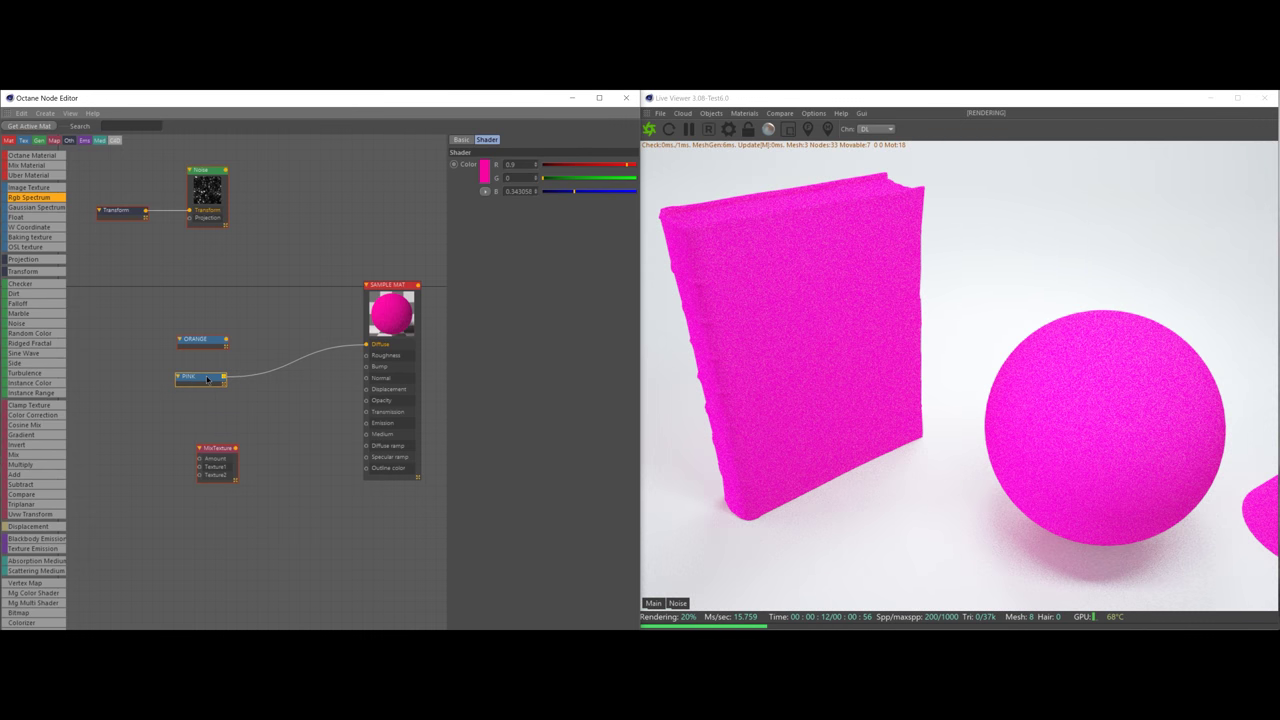
Step: Insert the MixTexture node before SAMPLE MAT's Diffuse, with ORANGE feeding Texture1 and PINK feeding Texture2
drag(215, 450, 316, 344)
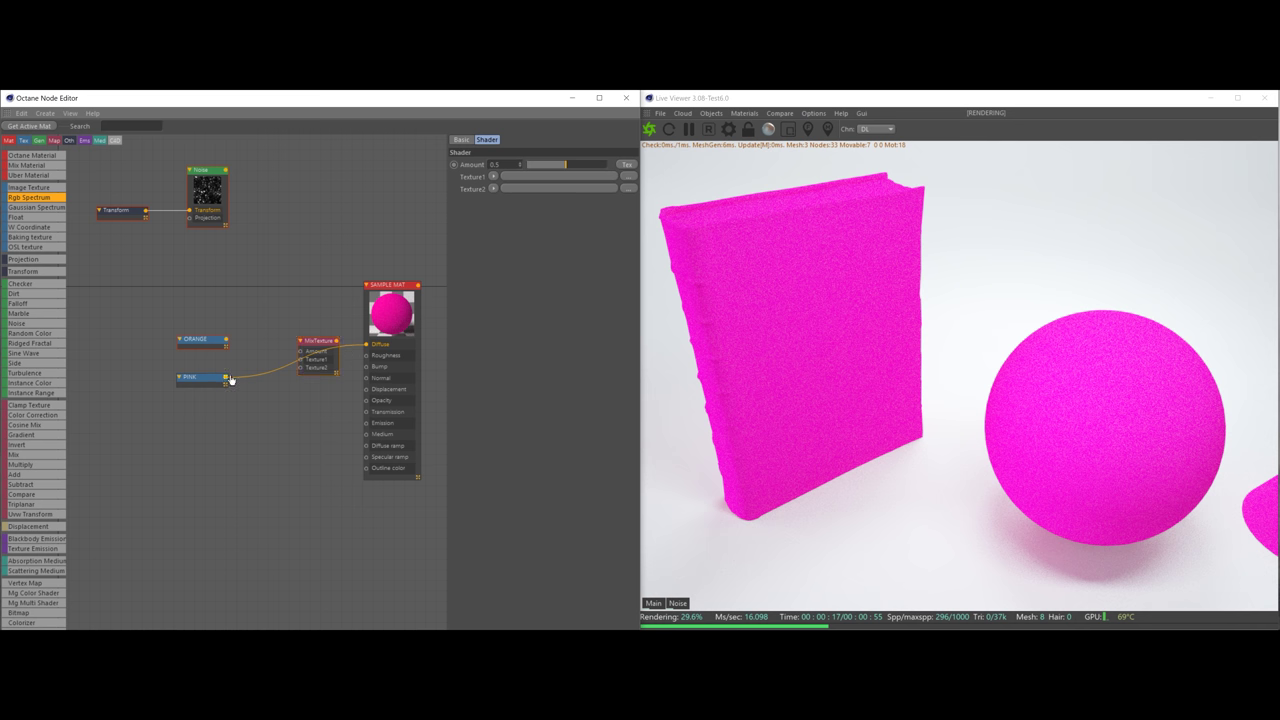
drag(303, 372, 366, 345)
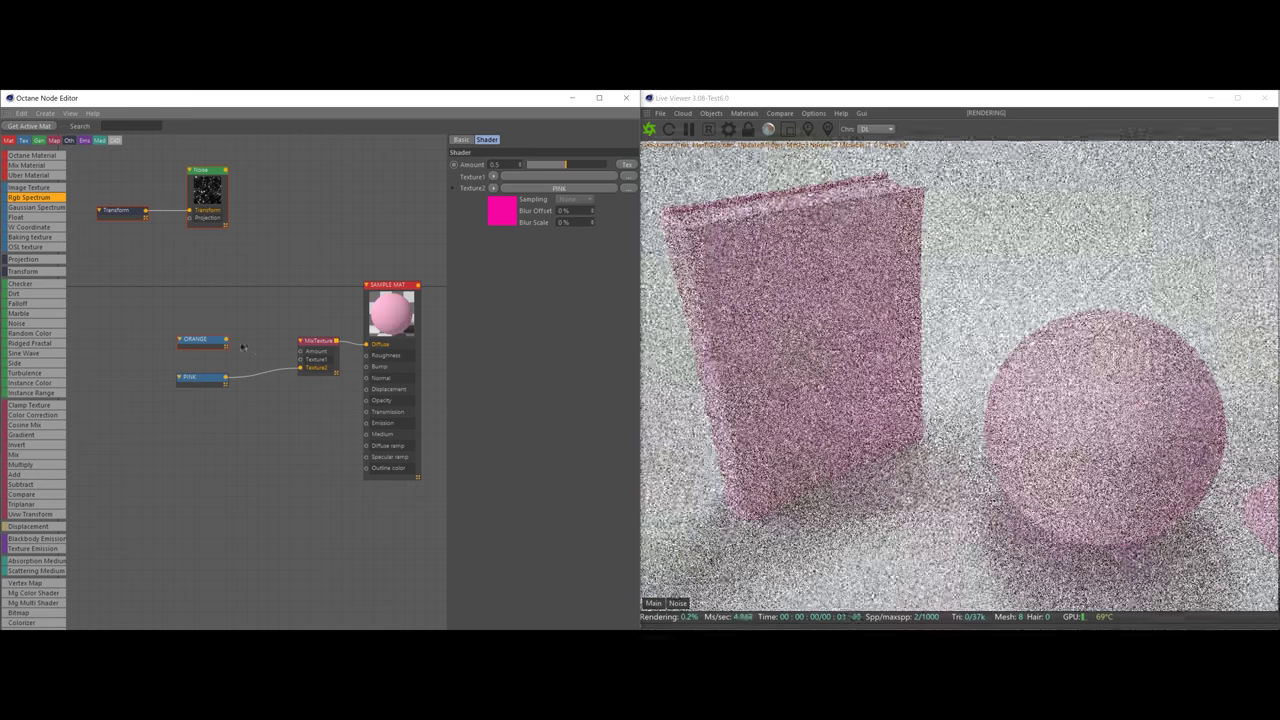
drag(227, 341, 300, 359)
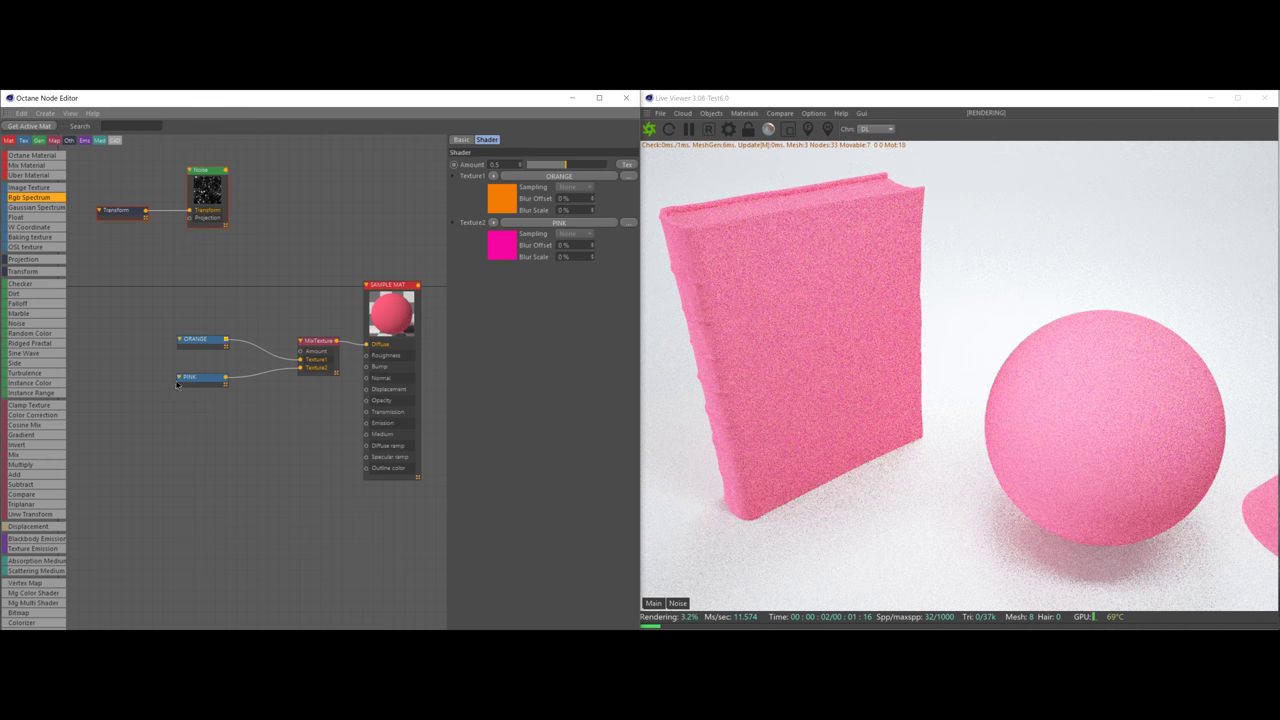
Step: Set the MixTexture amount to 0 to show only the ORANGE texture
click(325, 341)
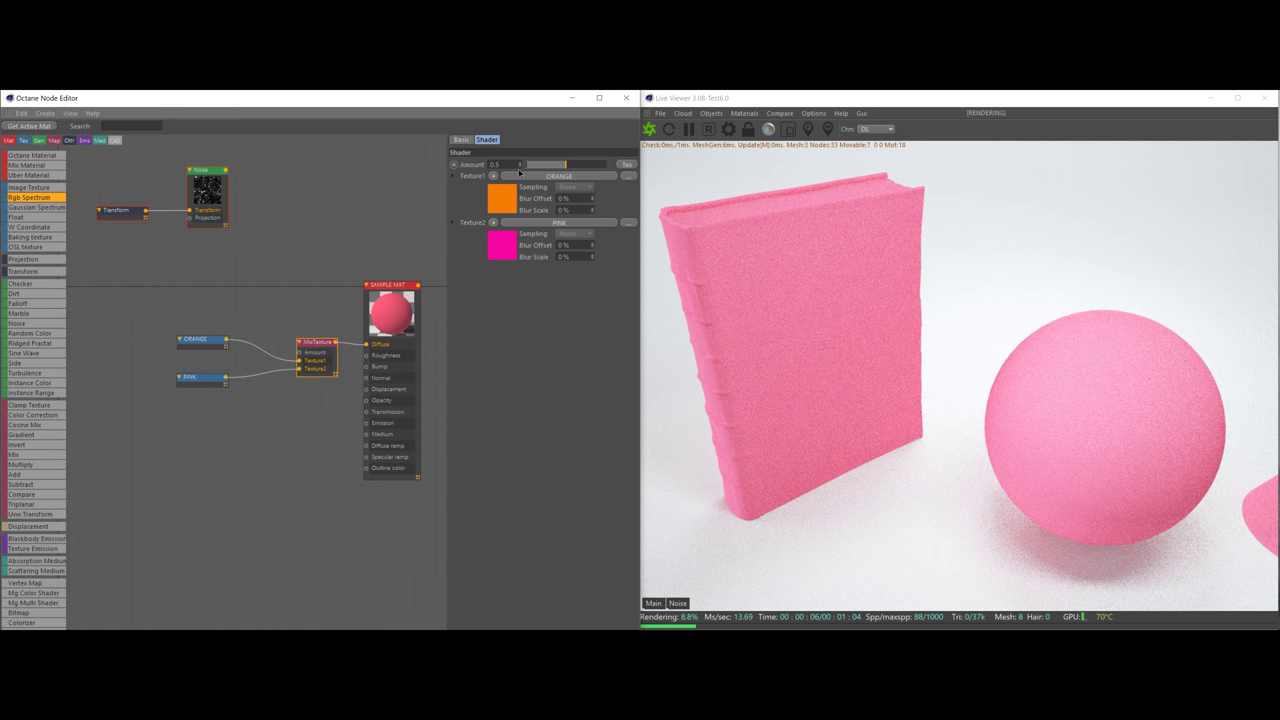
drag(563, 167, 515, 166)
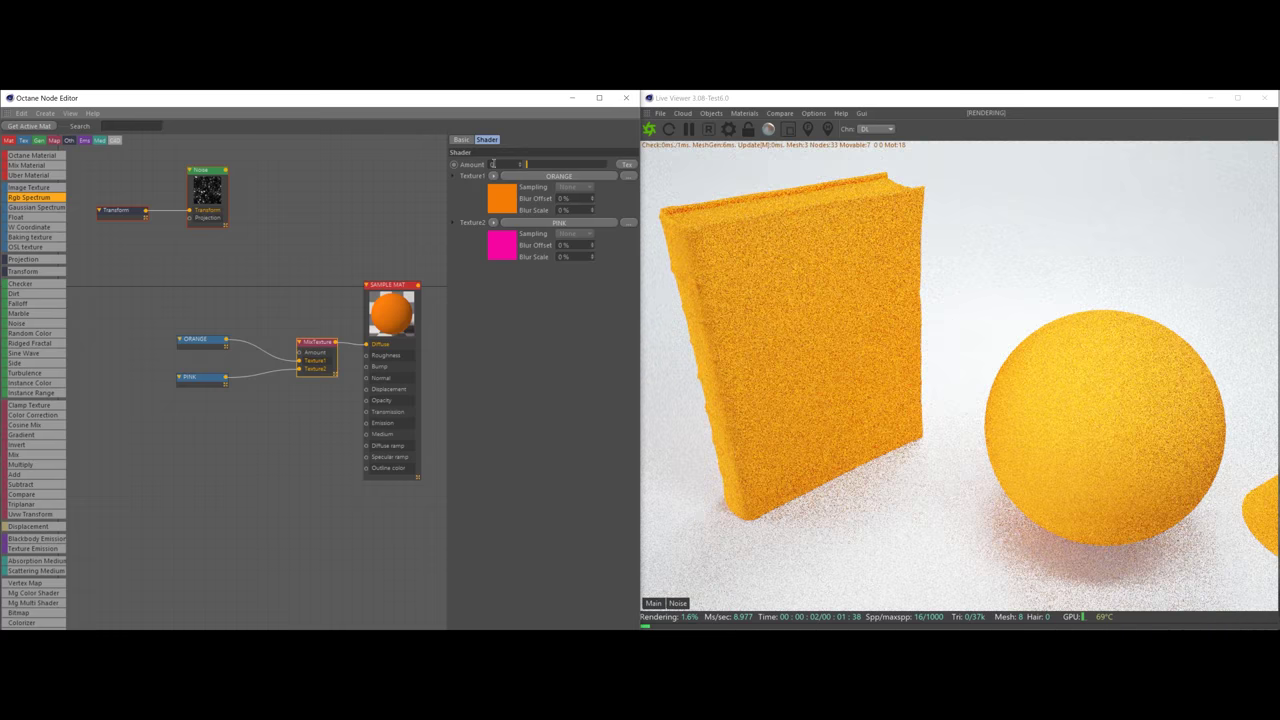
click(197, 339)
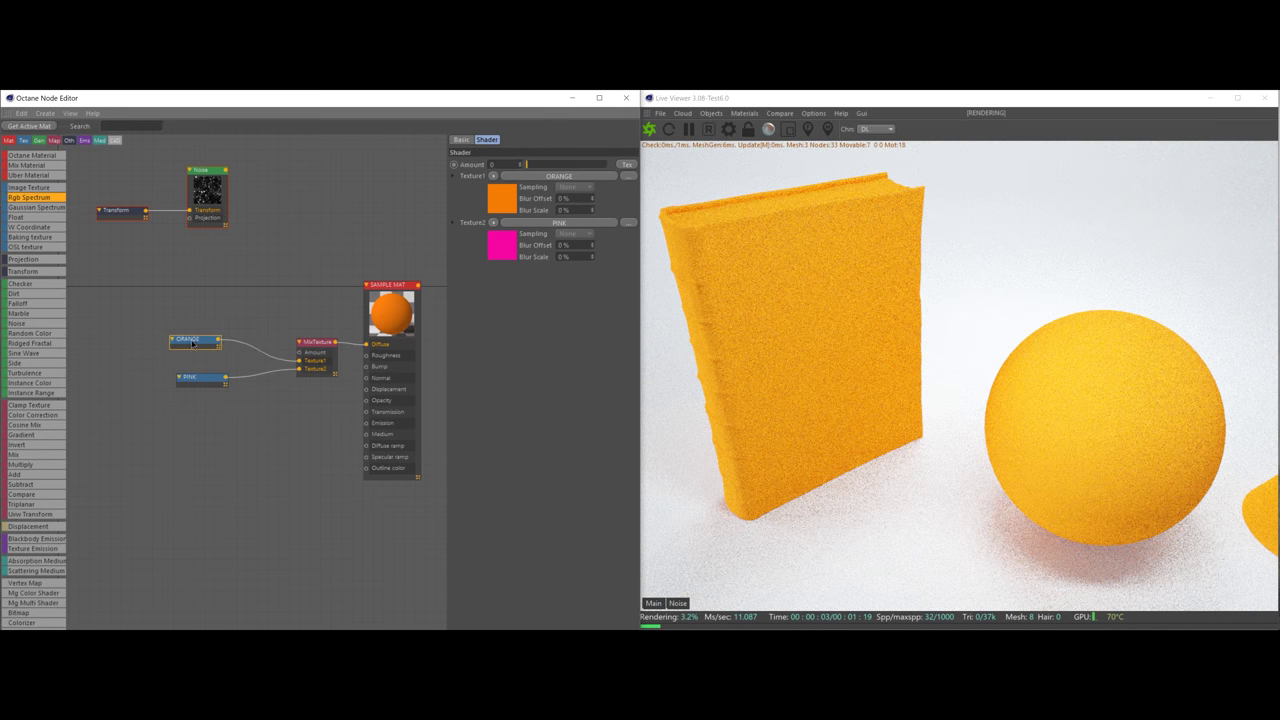
Step: Set the MixTexture amount to 1 to show only the PINK texture
click(322, 344)
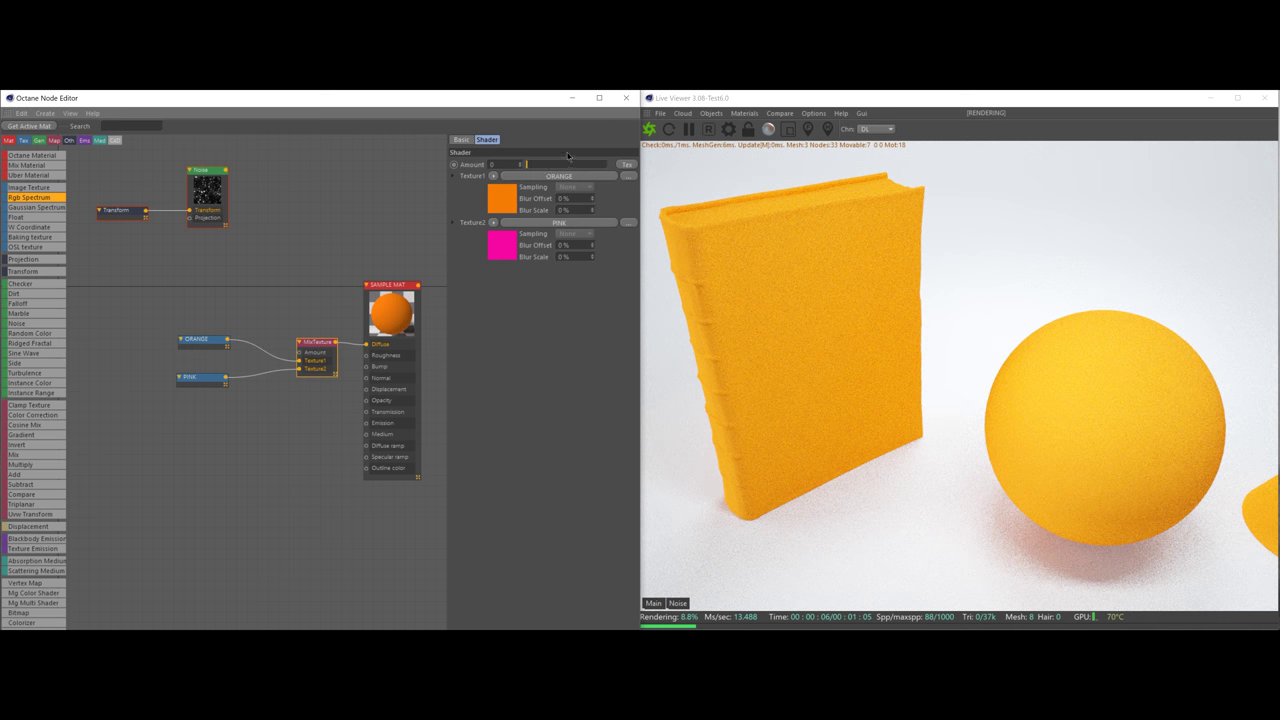
drag(542, 166, 606, 165)
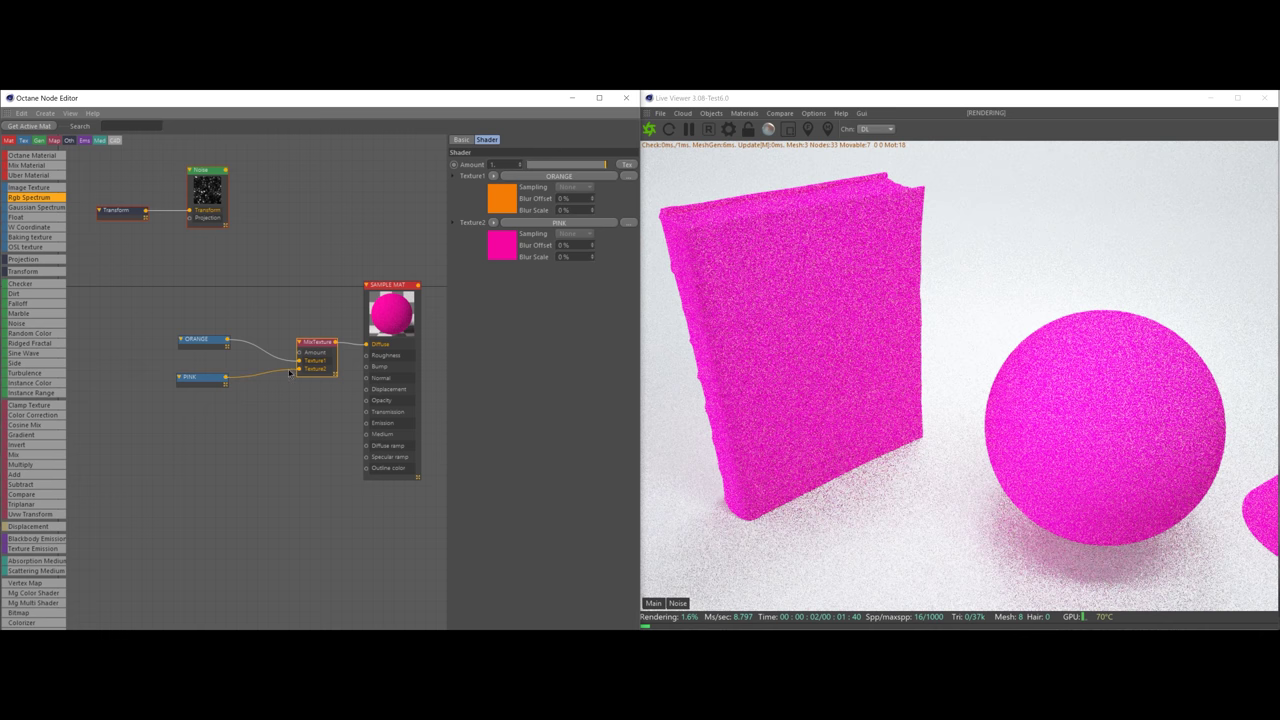
click(192, 377)
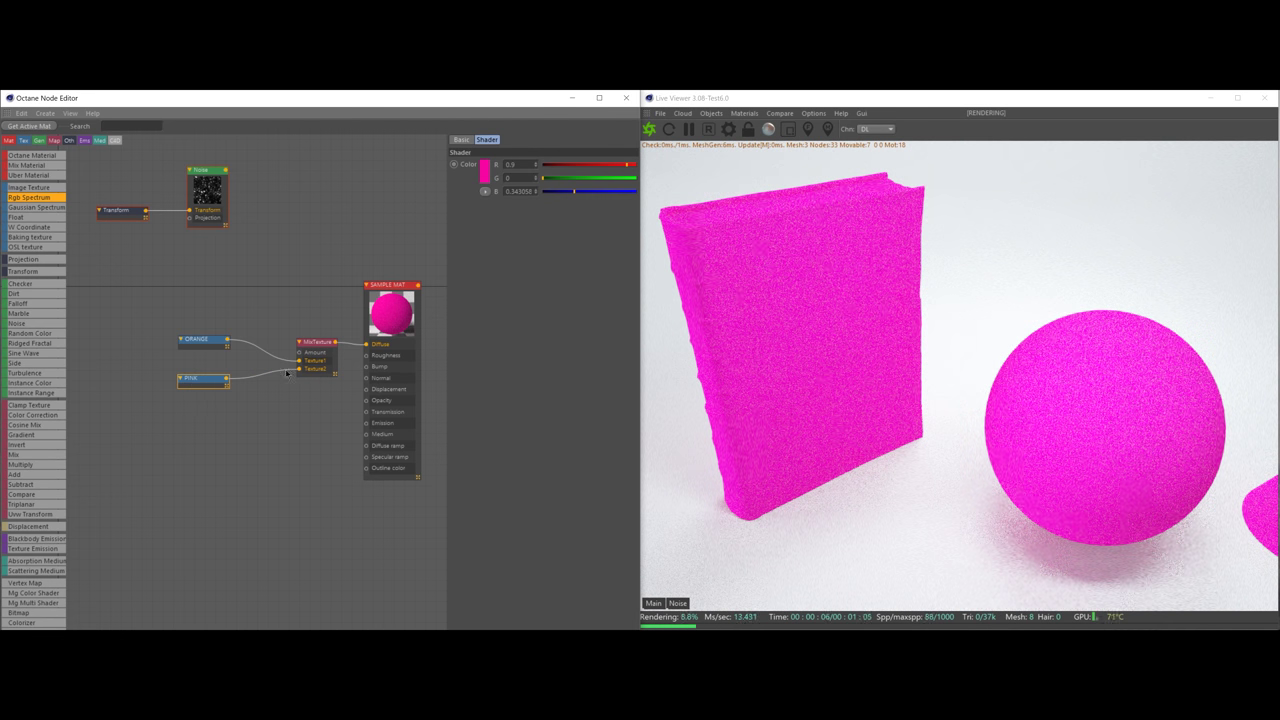
drag(323, 345, 319, 345)
click(322, 325)
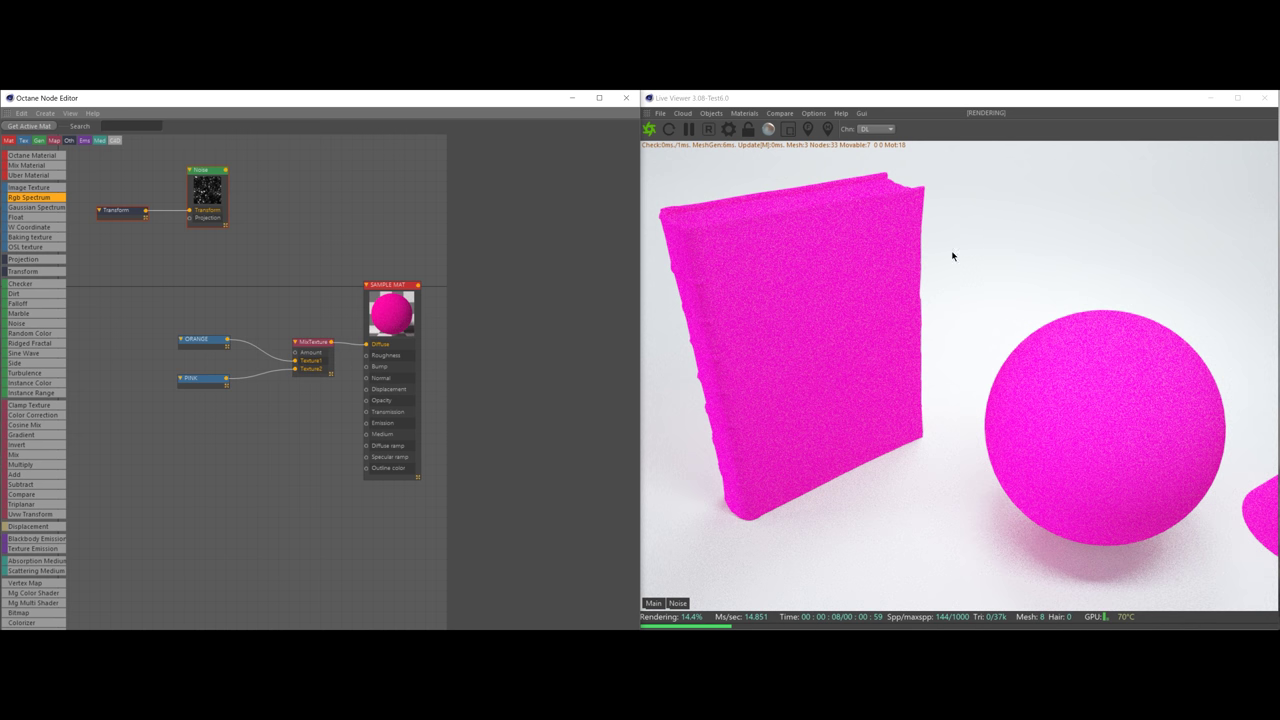
click(728, 225)
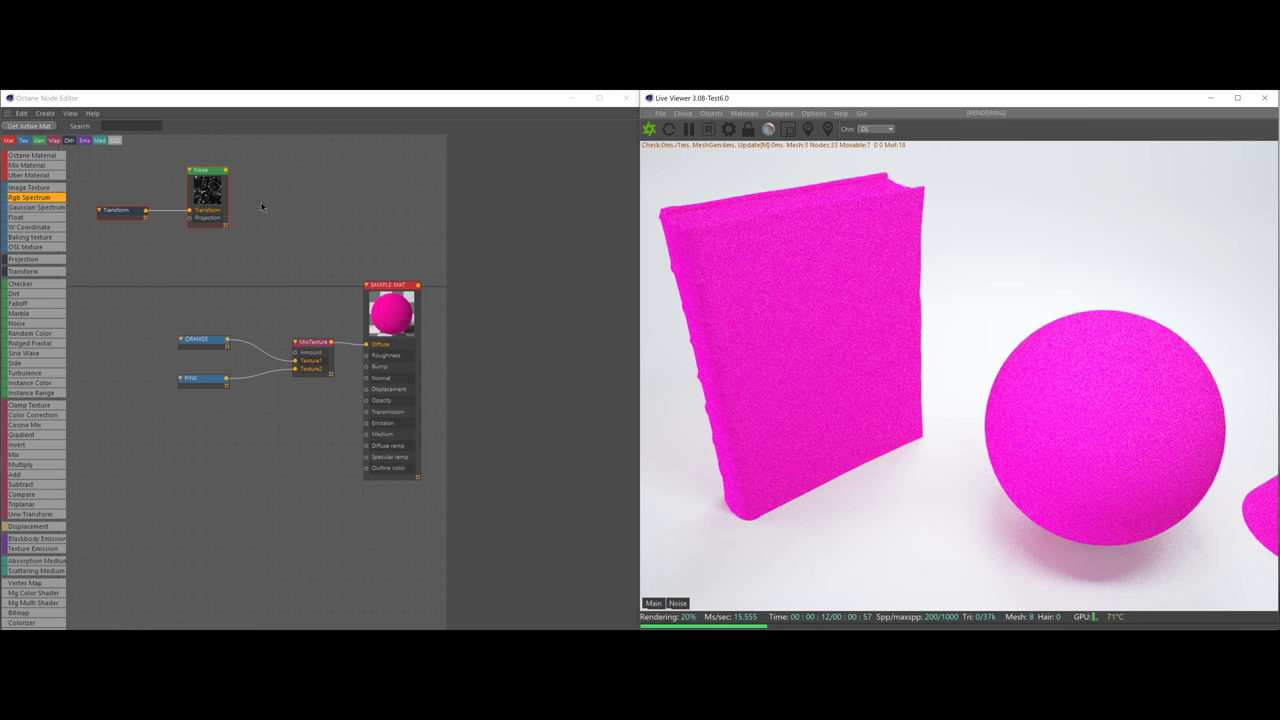
Step: Connect the Noise node to the MixTexture's Amount and set the noise gamma to about 0.435 and contrast to 4
drag(228, 171, 296, 353)
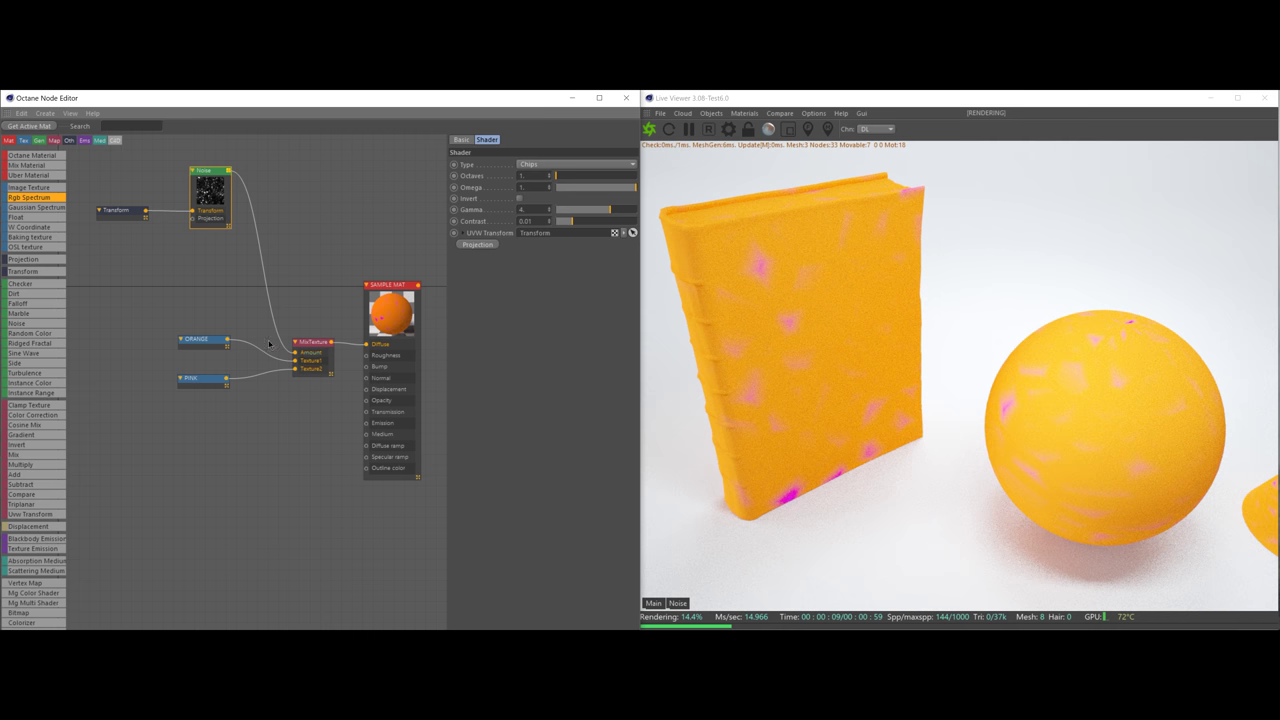
click(313, 343)
click(206, 171)
mouse_move(580, 210)
mouse_down()
mouse_move(614, 222)
mouse_move(589, 210)
mouse_up()
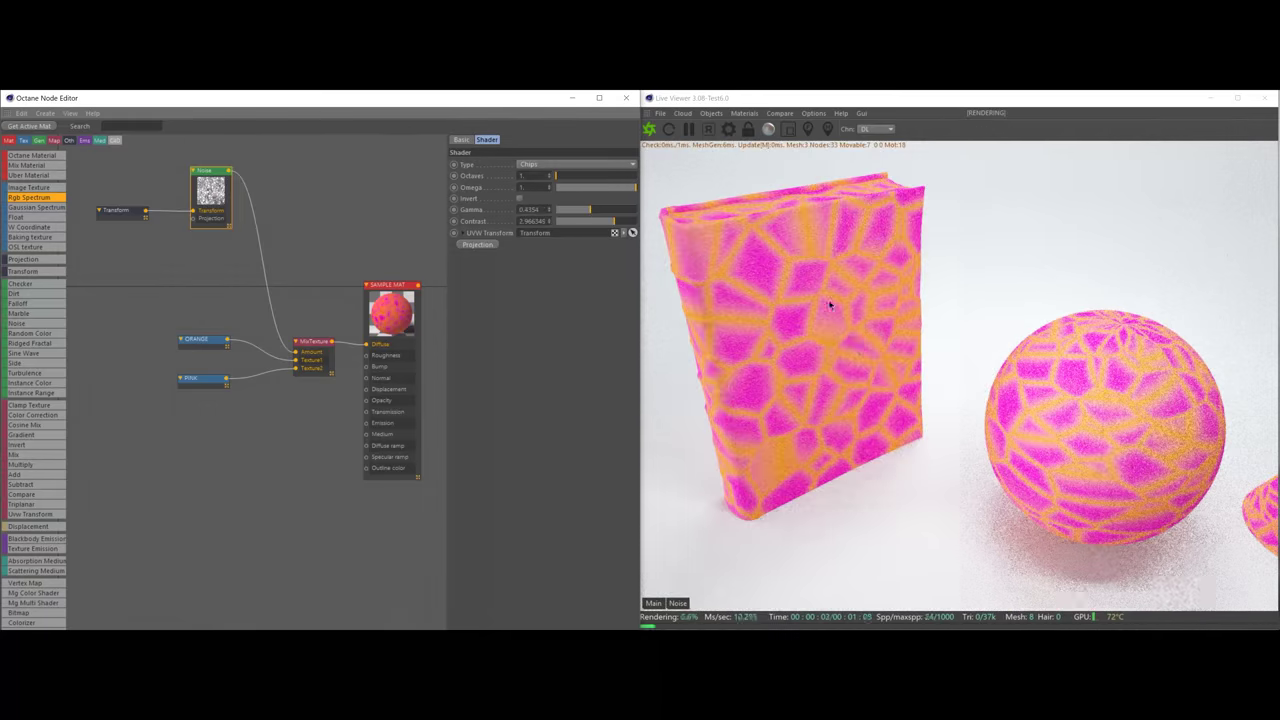
double_click(532, 221)
text(4)
key(Return)
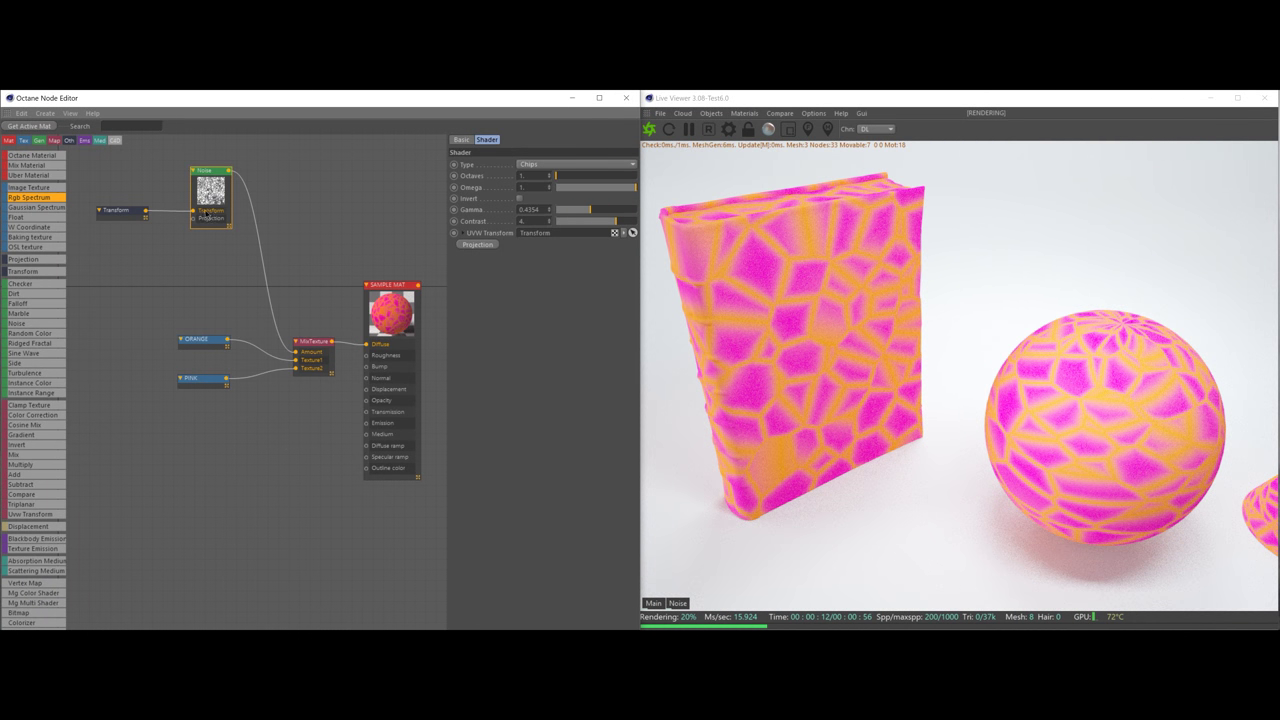
Step: Add a Falloff node between the Noise and ORANGE nodes and connect it to SAMPLE MAT's Diffuse
click(306, 343)
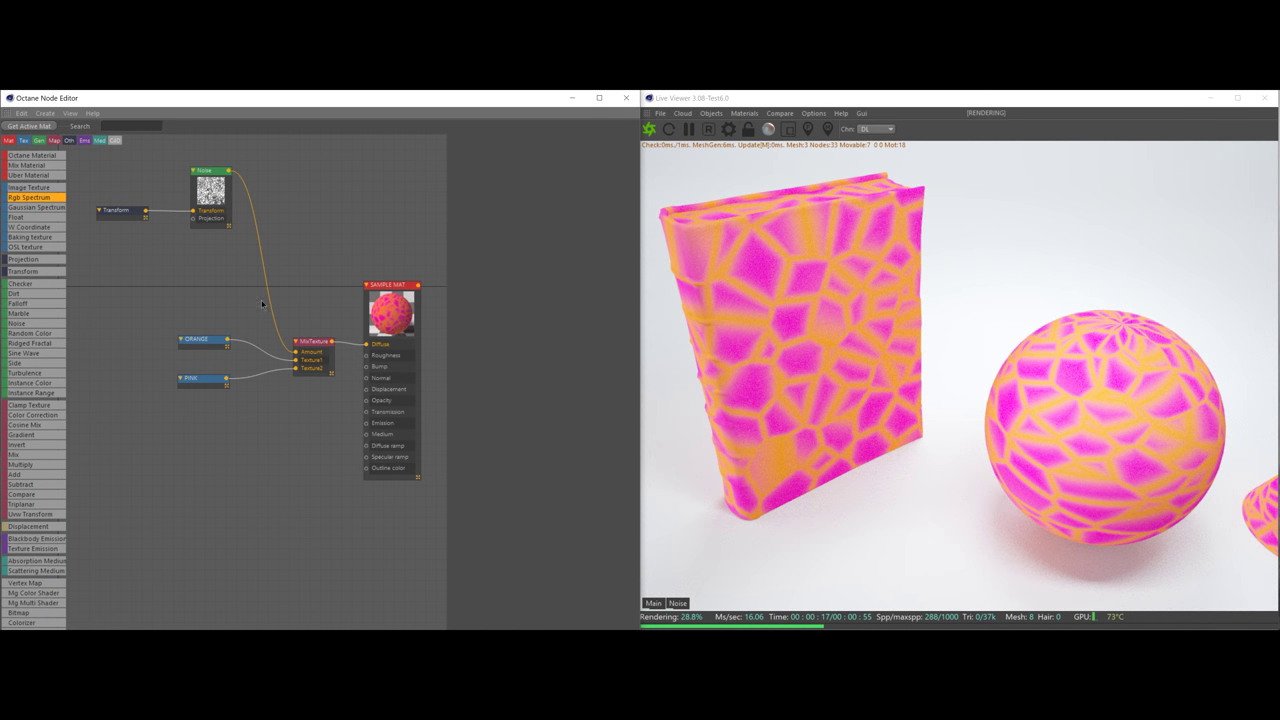
click(14, 304)
drag(69, 323, 200, 284)
click(209, 281)
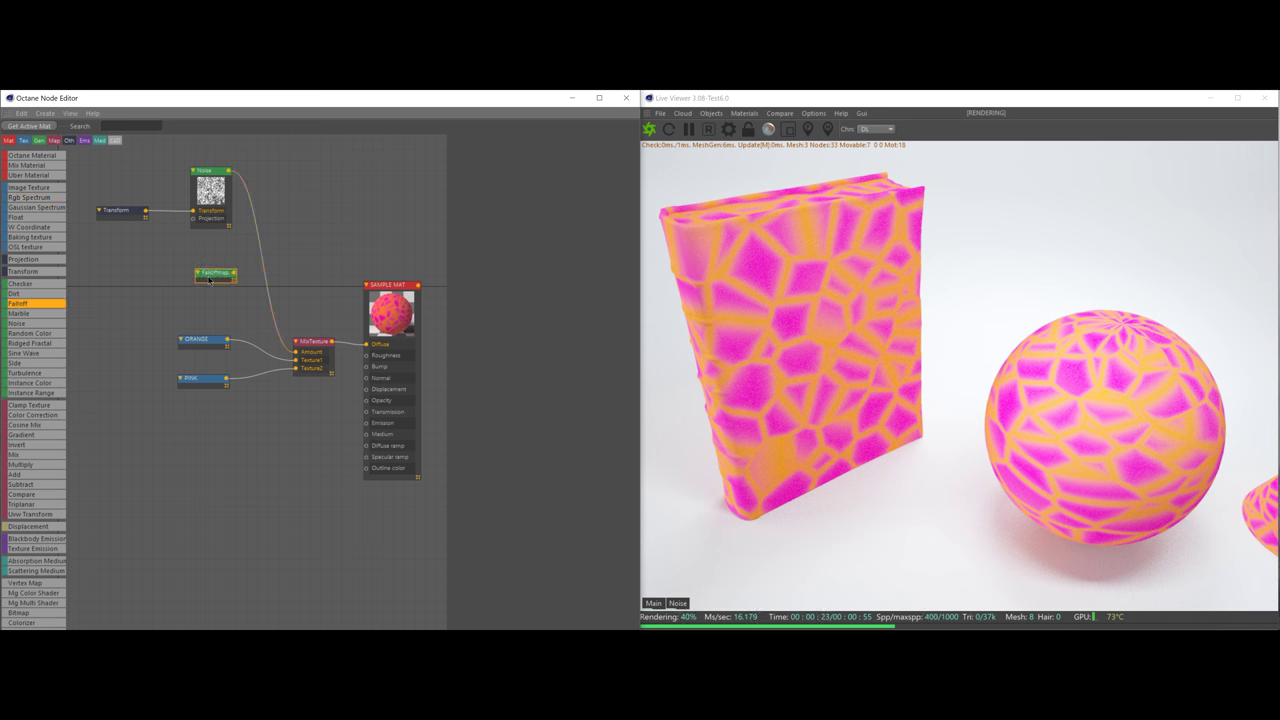
drag(229, 276, 367, 348)
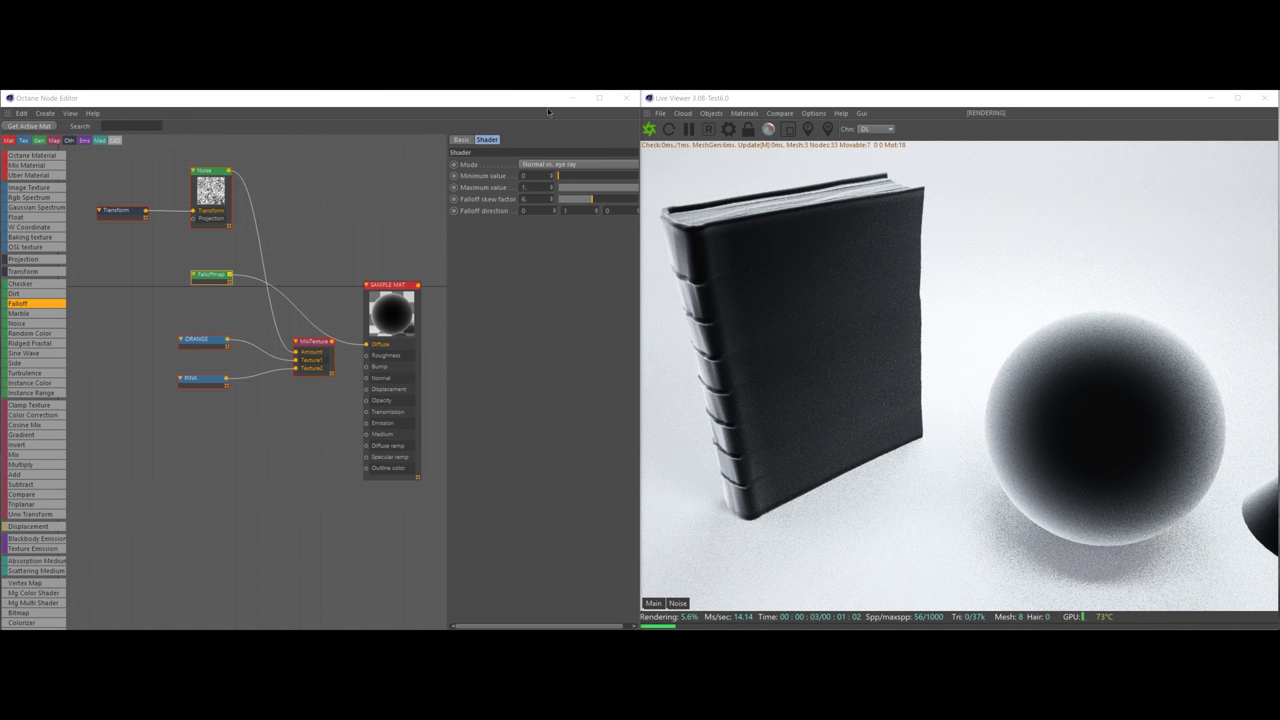
drag(230, 274, 272, 275)
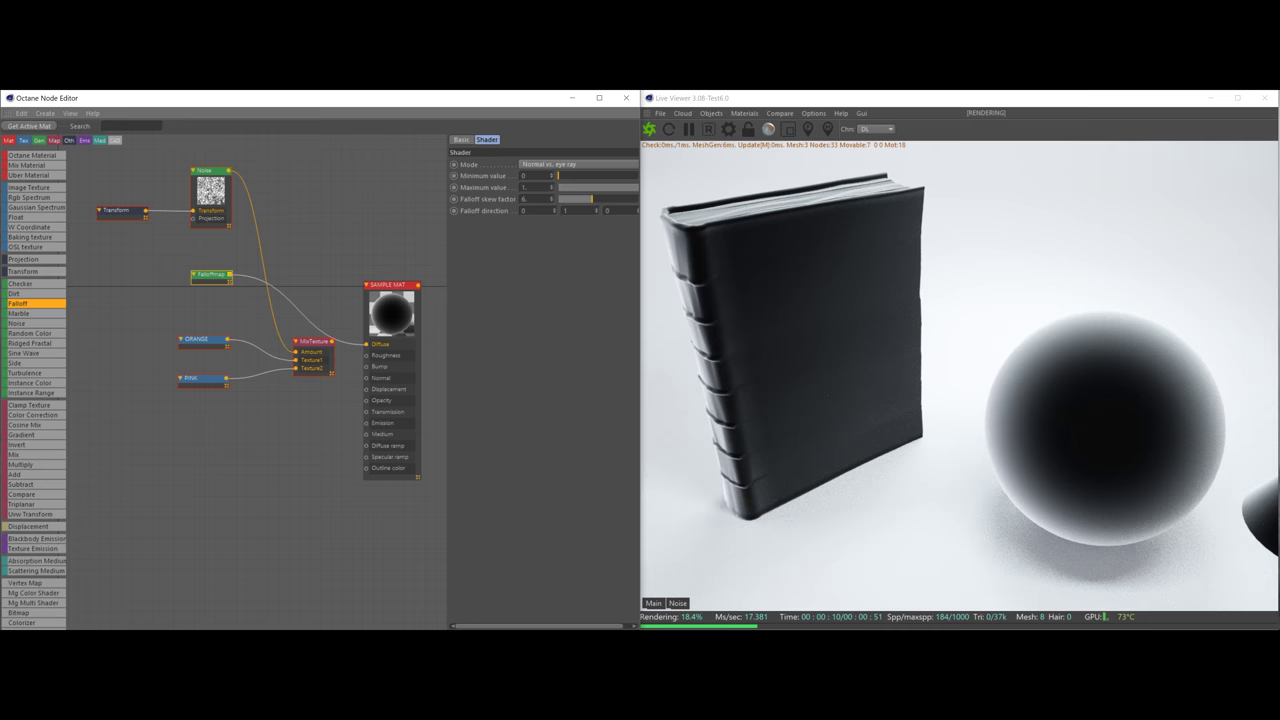
Step: Set the Falloff mode to Normal vs. vector 90deg and examine the shading on the book, sphere and cone
click(738, 226)
drag(814, 290, 991, 290)
drag(958, 354, 960, 390)
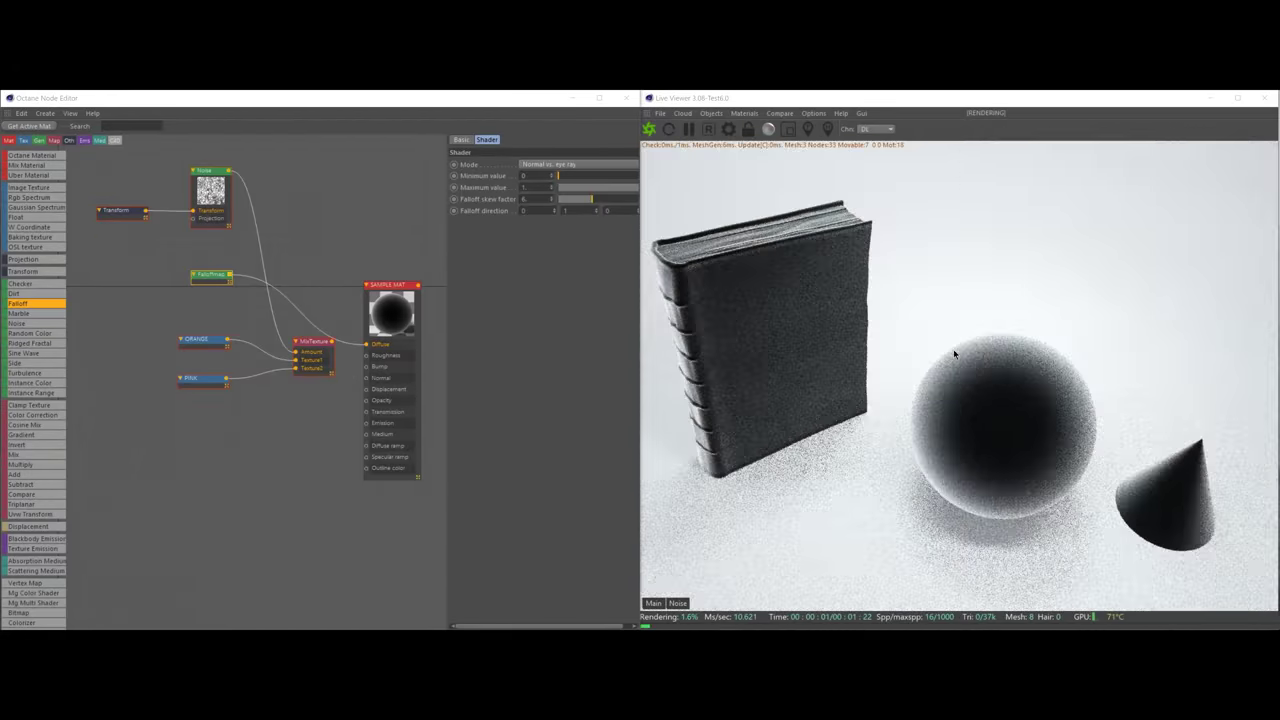
drag(216, 276, 213, 272)
click(560, 164)
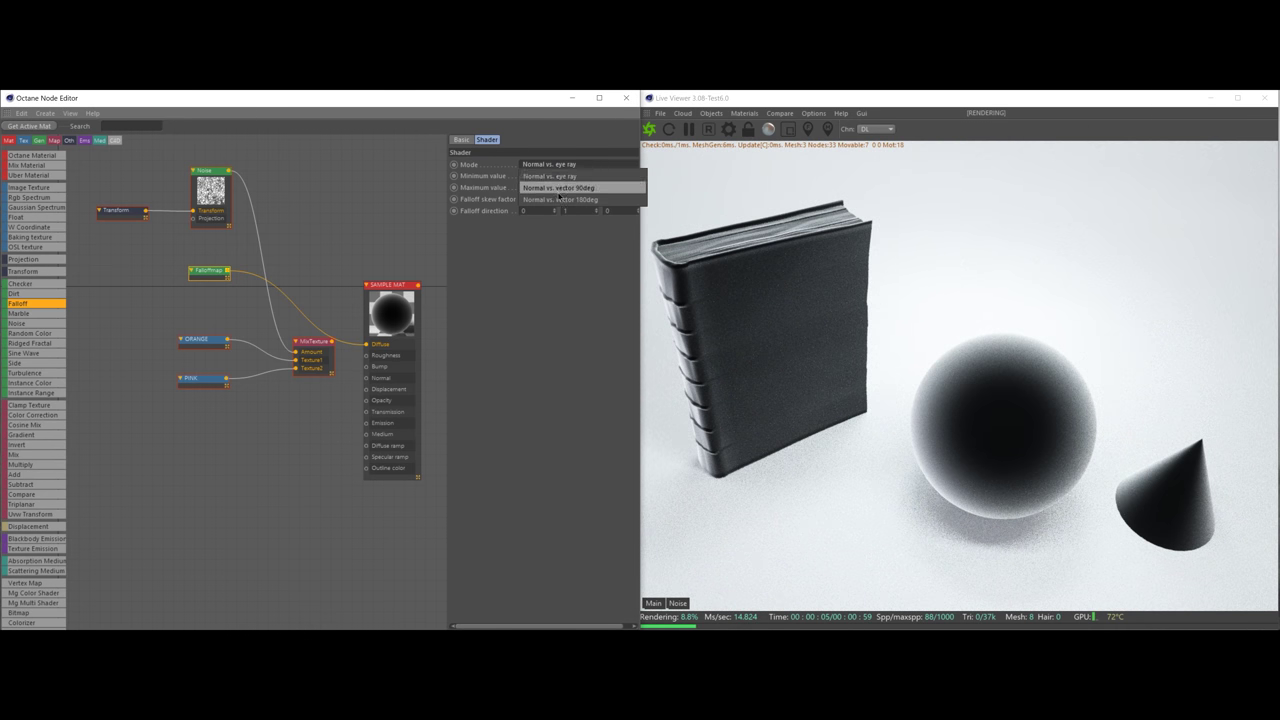
click(560, 199)
click(558, 187)
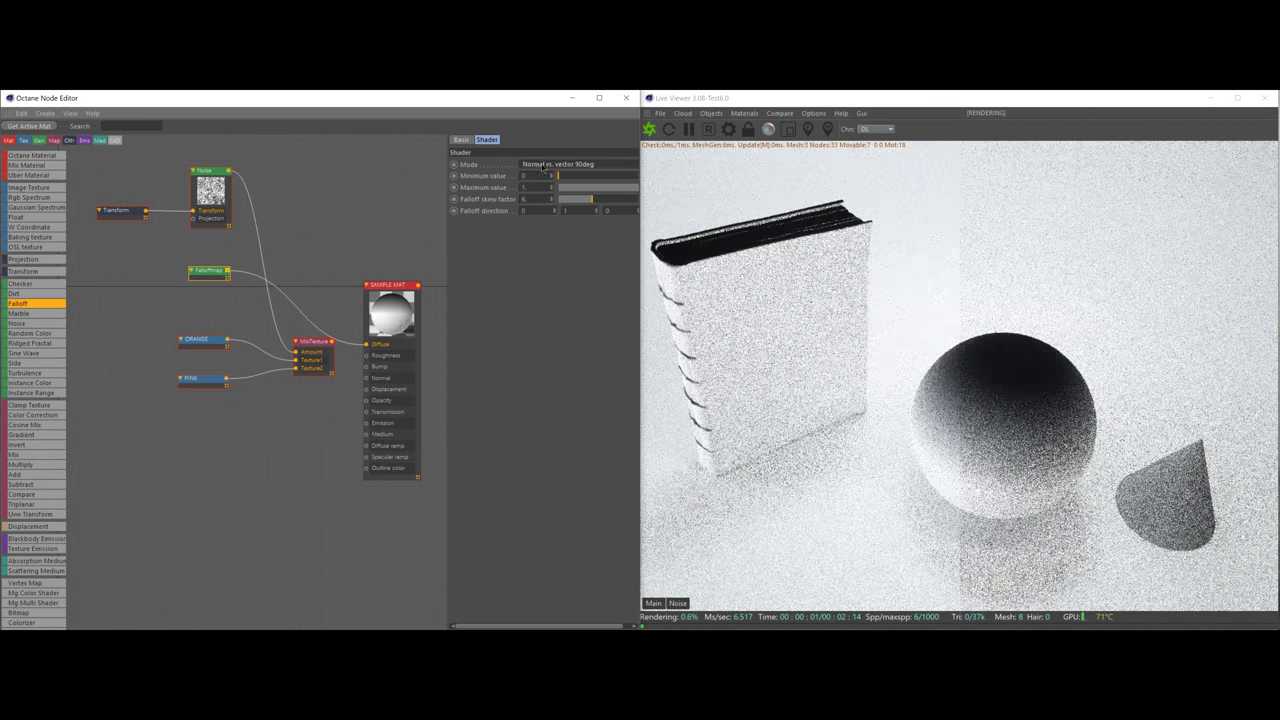
drag(745, 322, 1055, 372)
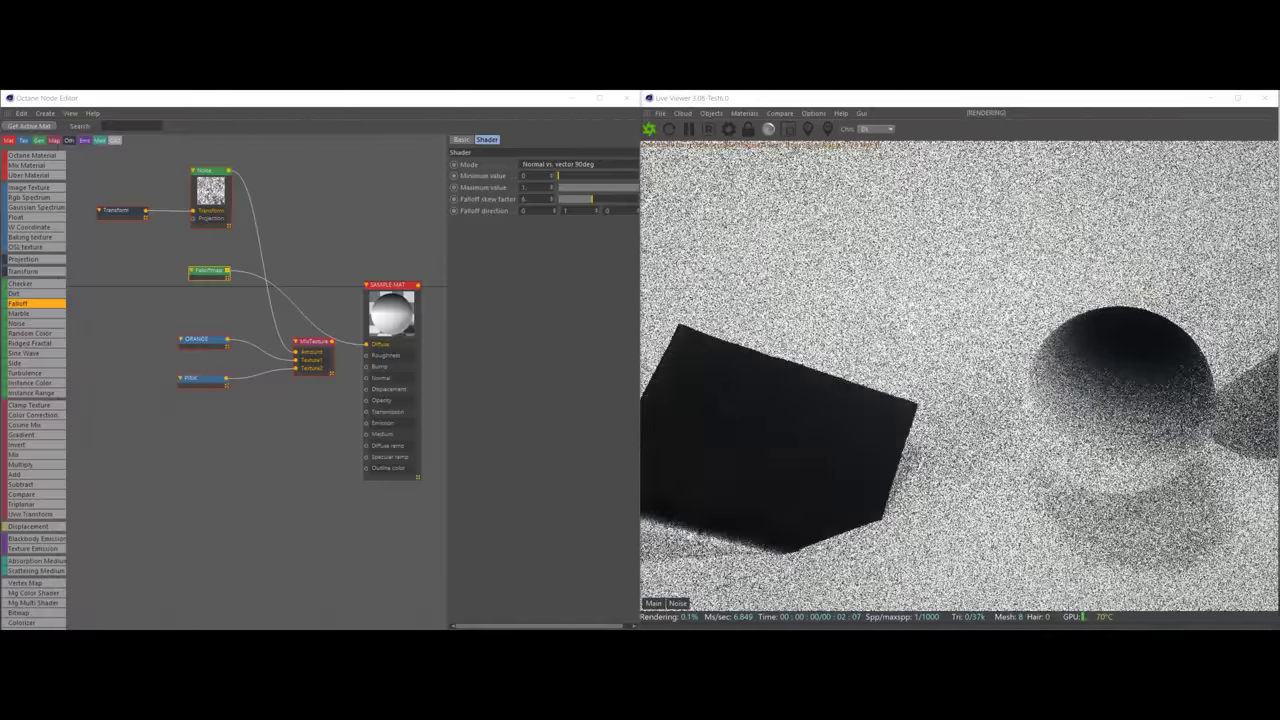
key(ctrl+z)
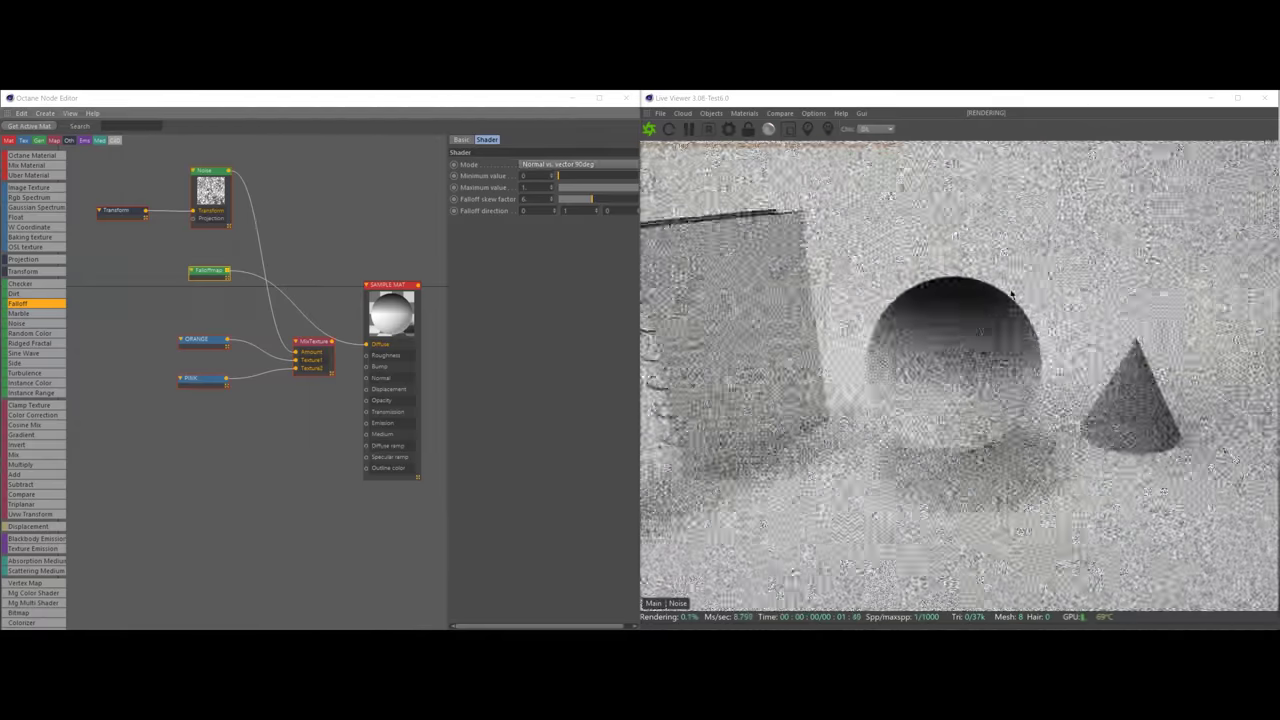
Step: Try out the Falloff node's mode, minimum and maximum values, and set its skew factor to about 6.54
click(561, 164)
click(566, 199)
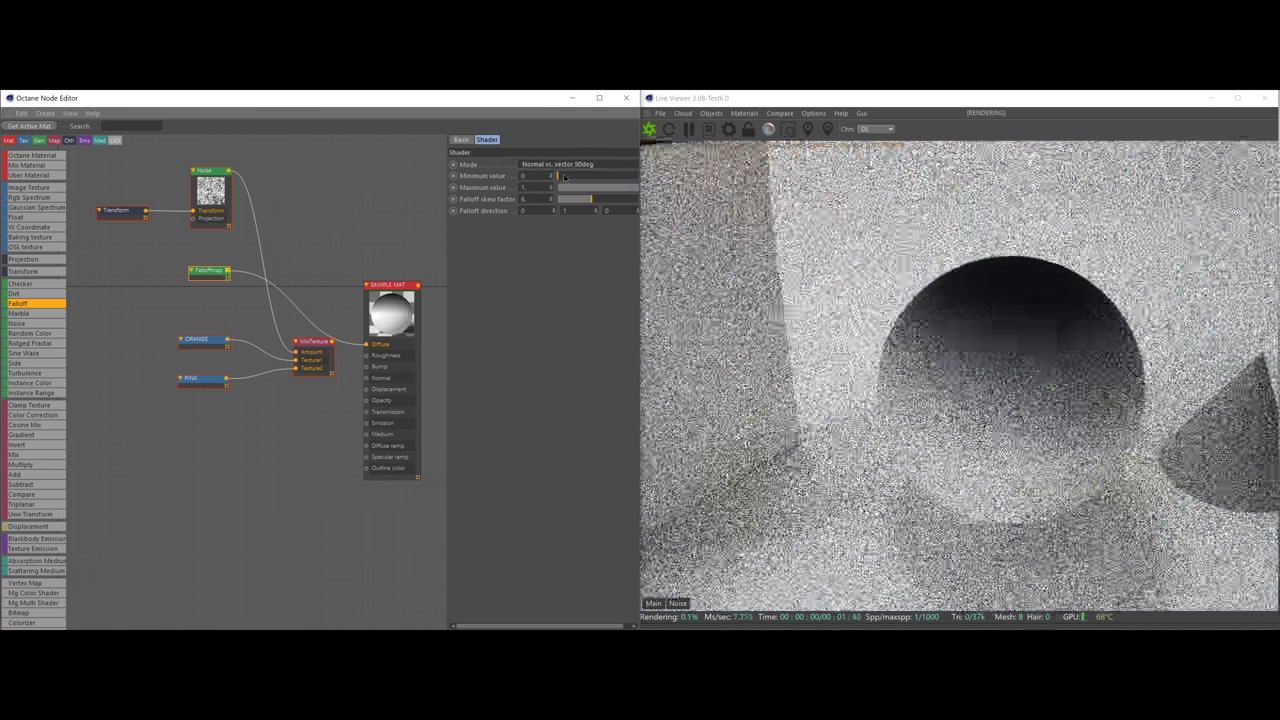
click(560, 177)
drag(560, 179, 553, 179)
mouse_move(632, 188)
mouse_down()
mouse_move(564, 188)
mouse_move(657, 177)
mouse_move(605, 200)
mouse_up()
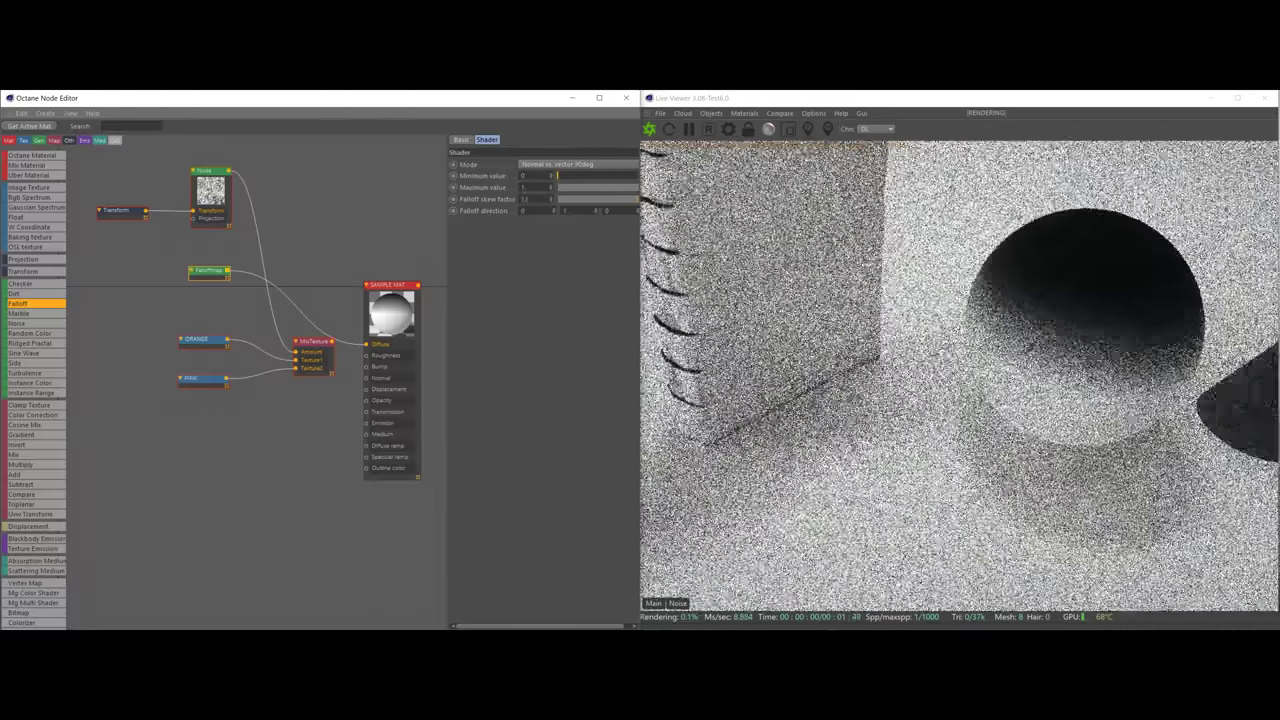
drag(712, 204, 628, 200)
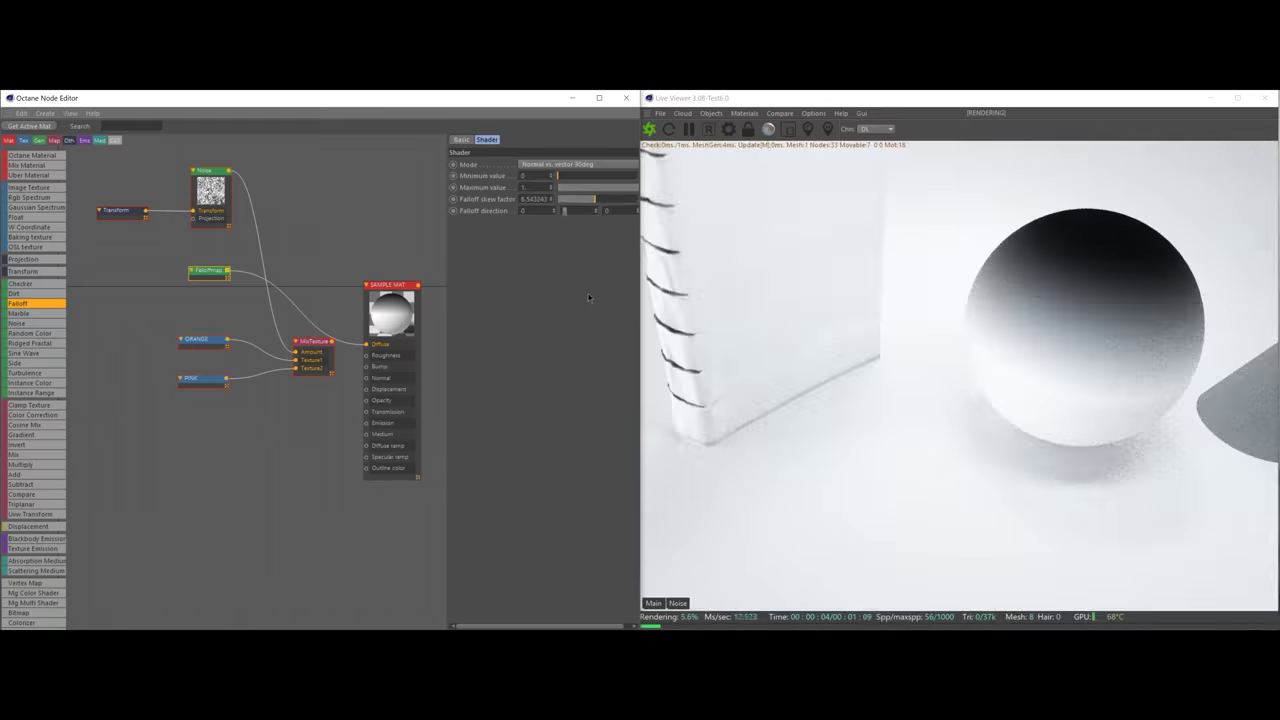
Step: Try -1 as the second Falloff direction value and restore it to 1
text(-1)
key(Return)
text(1)
key(Return)
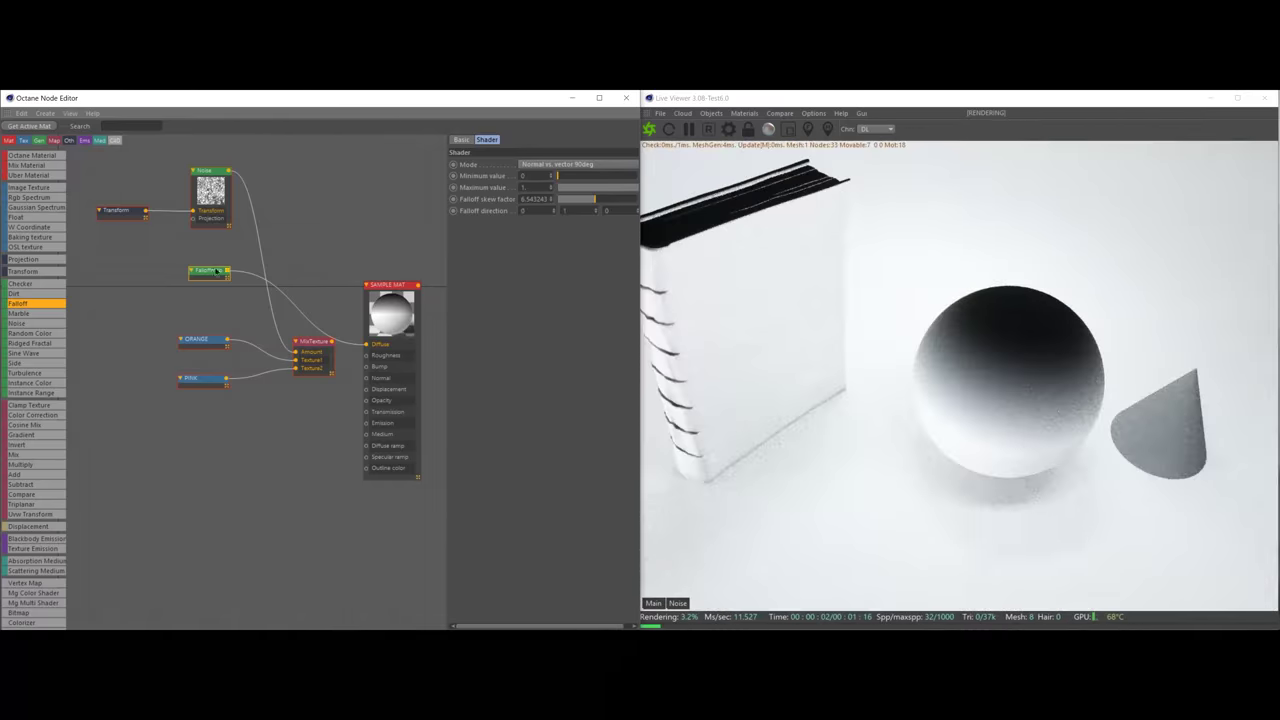
Step: Reconnect the MixTexture to SAMPLE MAT's Diffuse and use the Falloff node as its Amount
drag(217, 272, 213, 267)
drag(332, 341, 366, 344)
drag(223, 265, 296, 352)
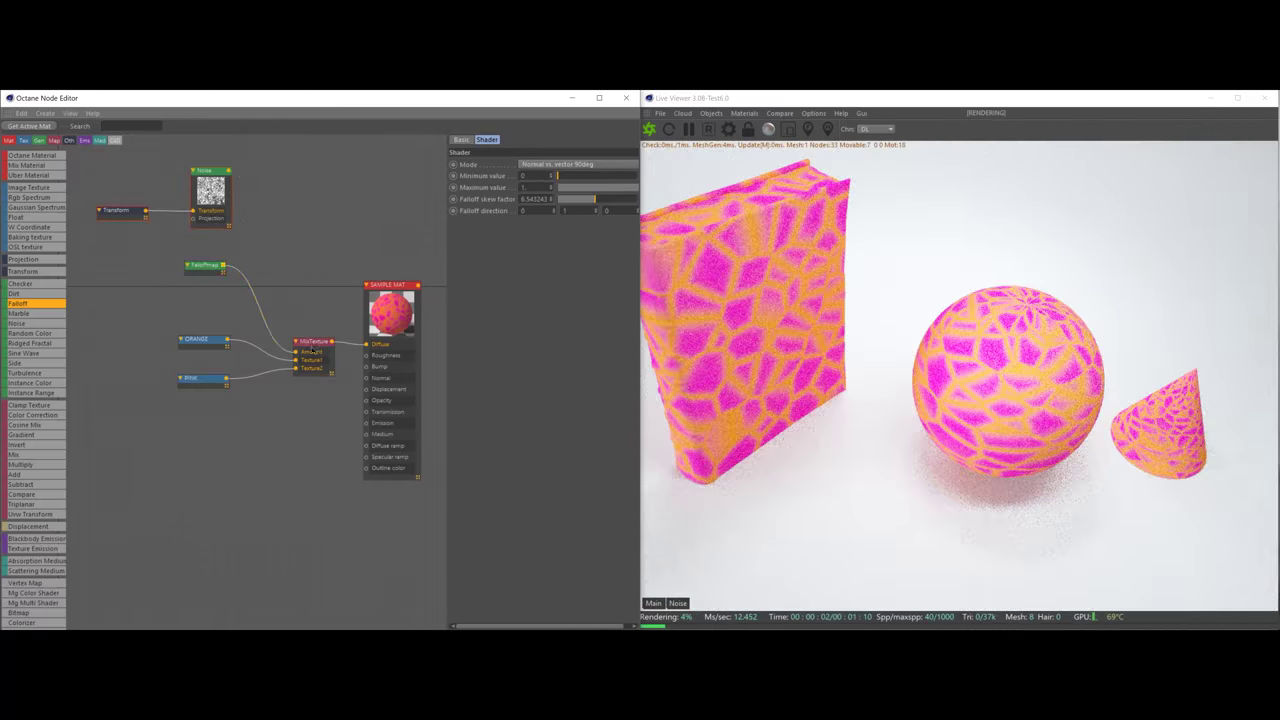
click(312, 348)
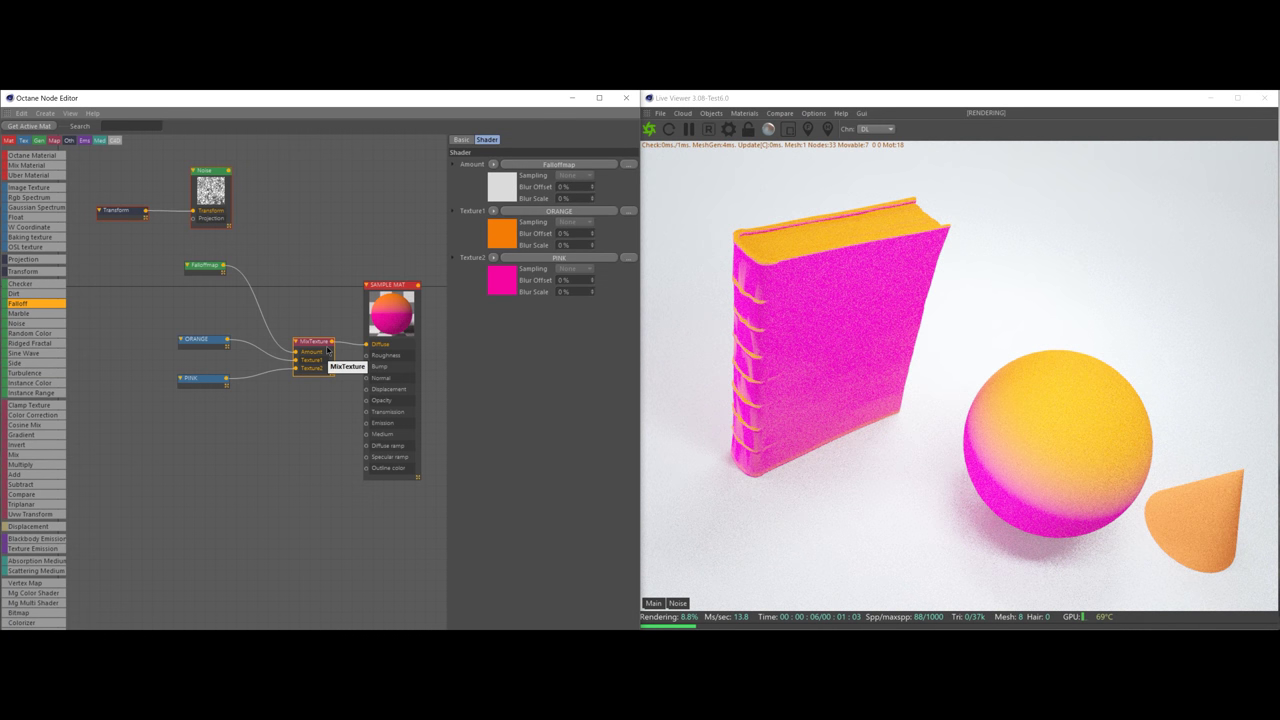
Step: Remove the Falloff node and connect the Noise node to the MixTexture's Amount again
drag(208, 263, 213, 255)
drag(228, 172, 296, 352)
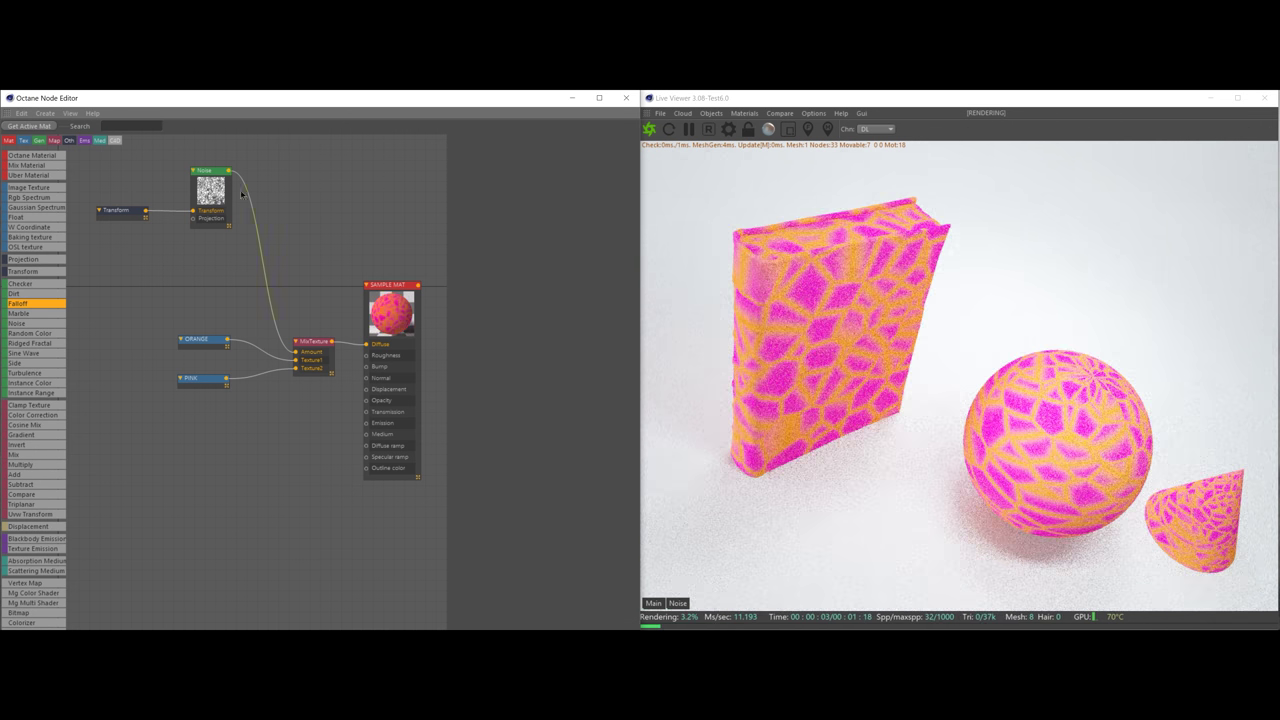
Step: Add a Dirt node below the Noise node and connect it to the MixTexture's Amount
click(208, 342)
drag(17, 294, 299, 360)
click(210, 273)
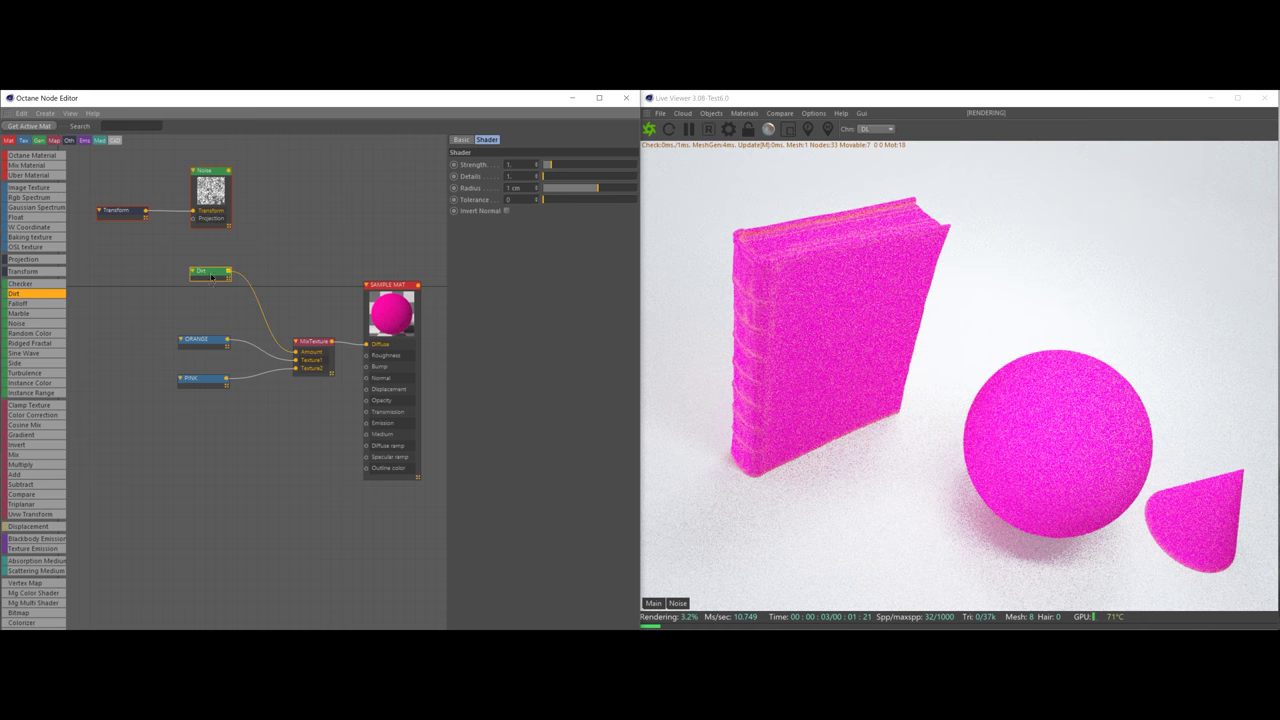
Step: Set the Dirt node's strength to about 3.96, details to about 4.74 and radius to about 4.35 cm
scroll(734, 217, up, 5)
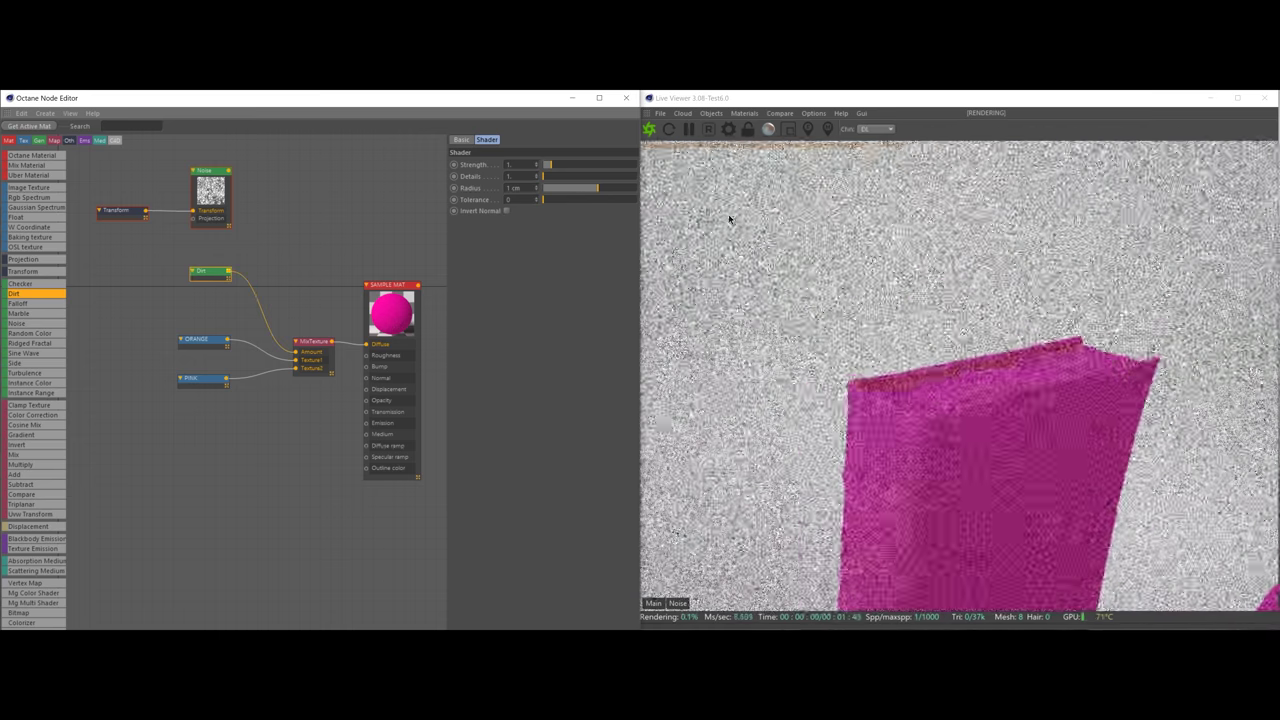
drag(601, 192, 628, 194)
drag(567, 167, 607, 192)
click(551, 176)
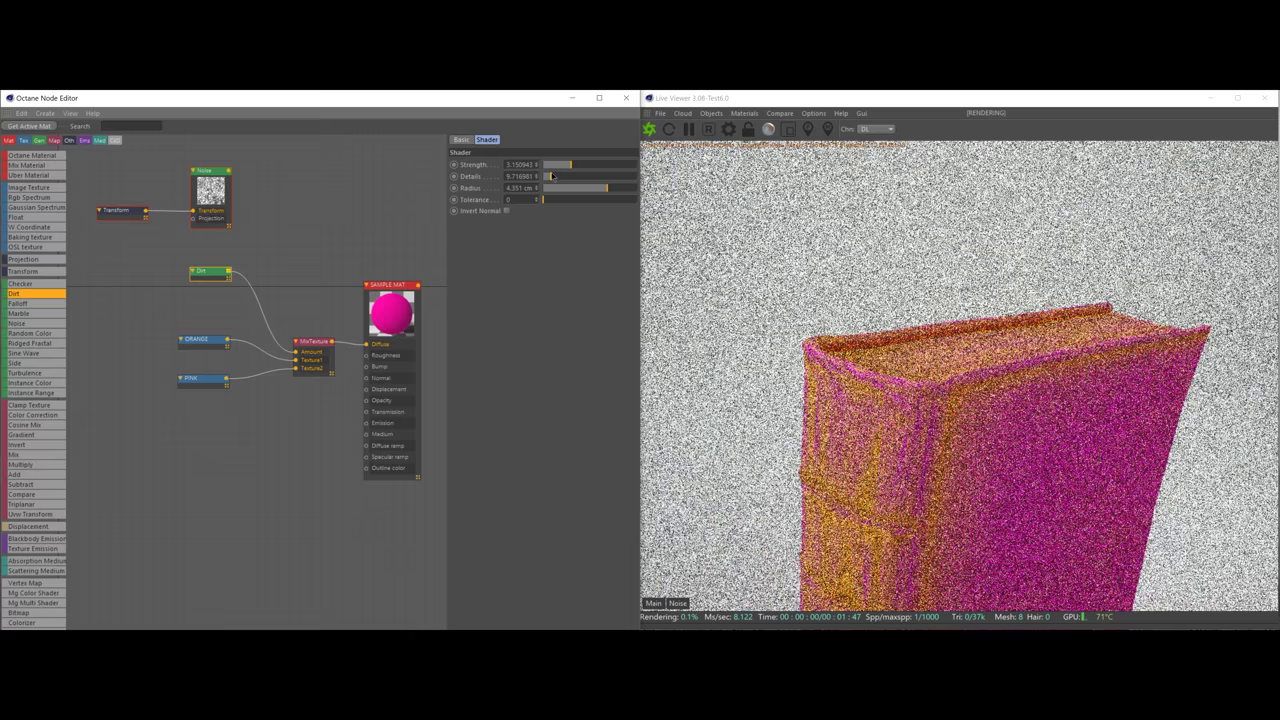
drag(552, 177, 545, 177)
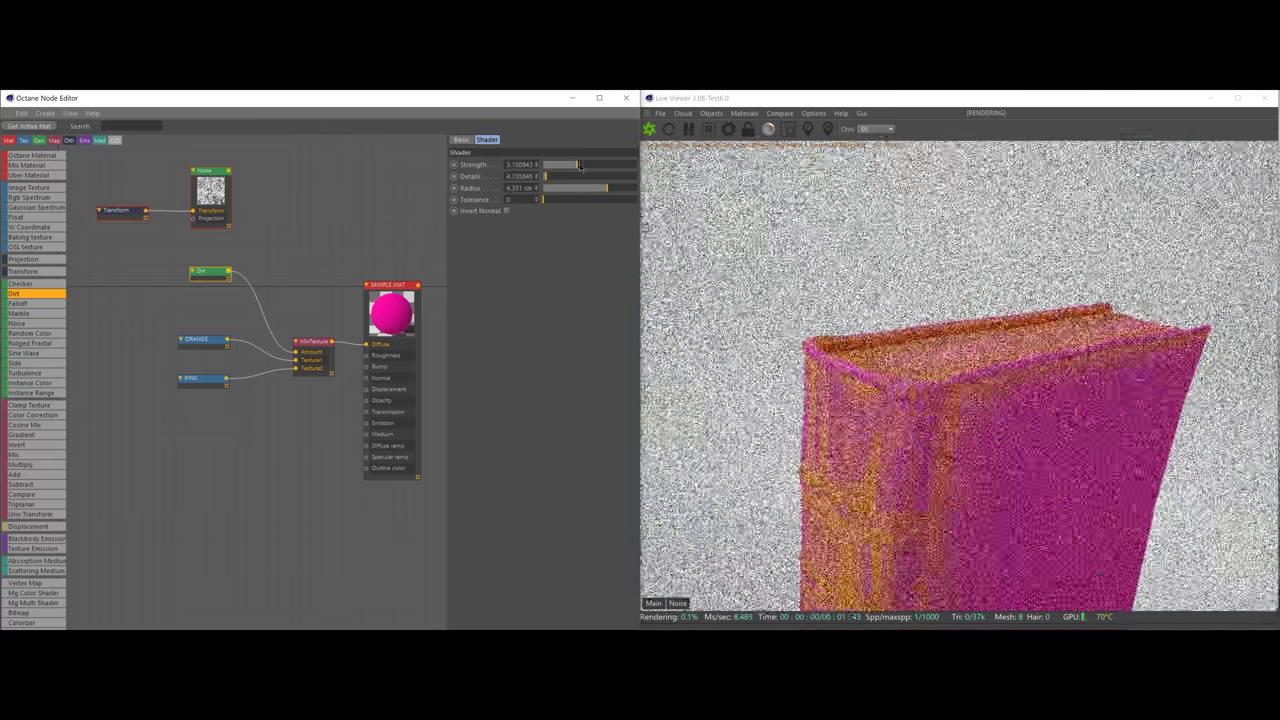
drag(580, 166, 600, 167)
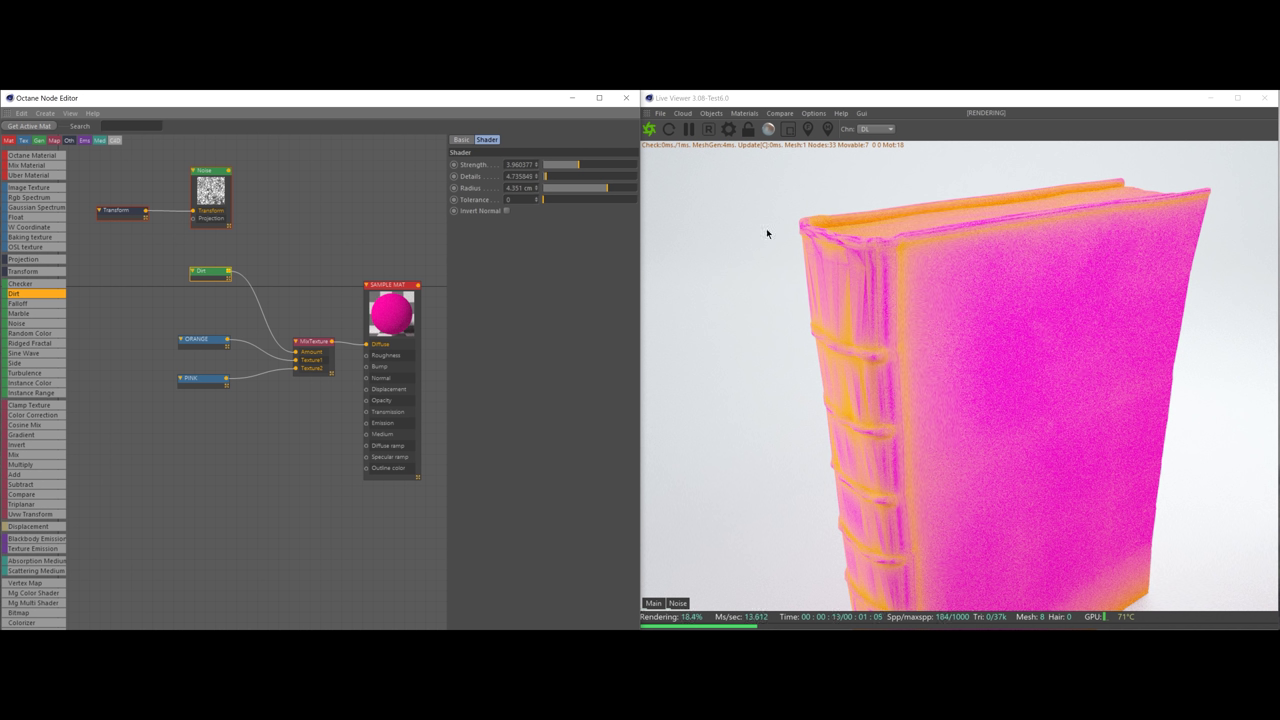
Step: Delete the Dirt node and connect the Noise node to the MixTexture's Amount again
drag(221, 275, 212, 287)
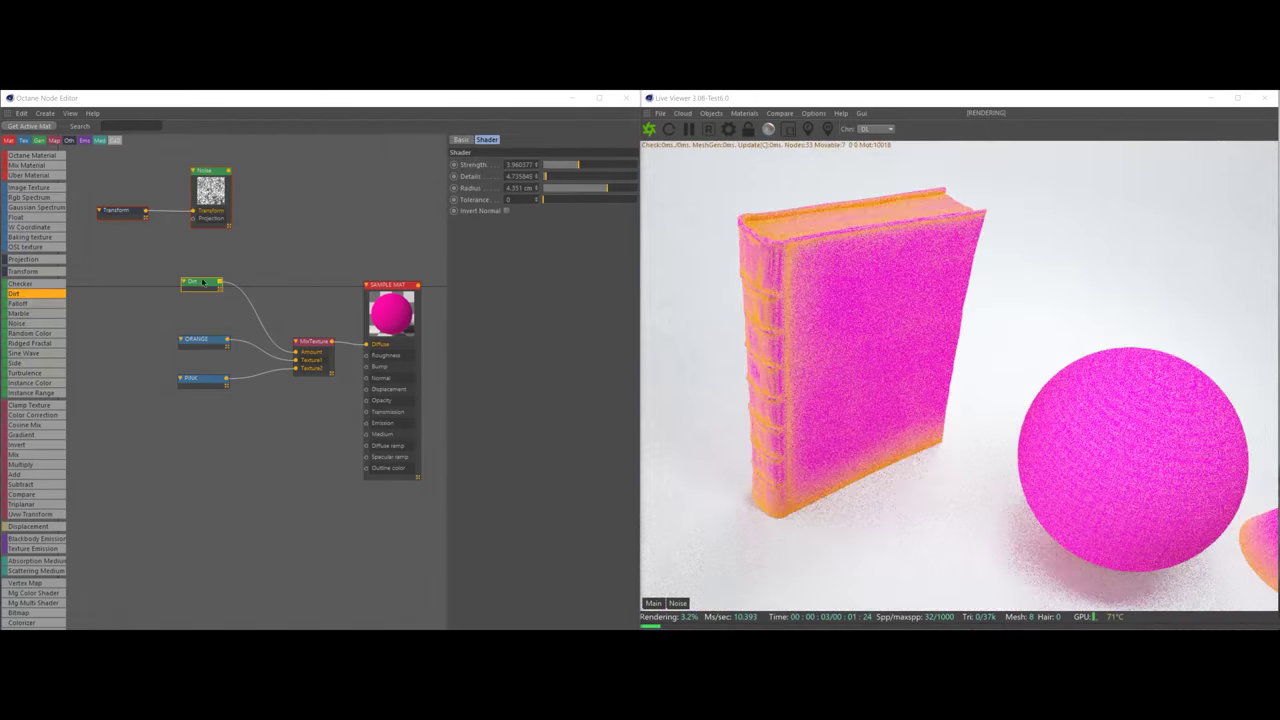
drag(203, 283, 211, 258)
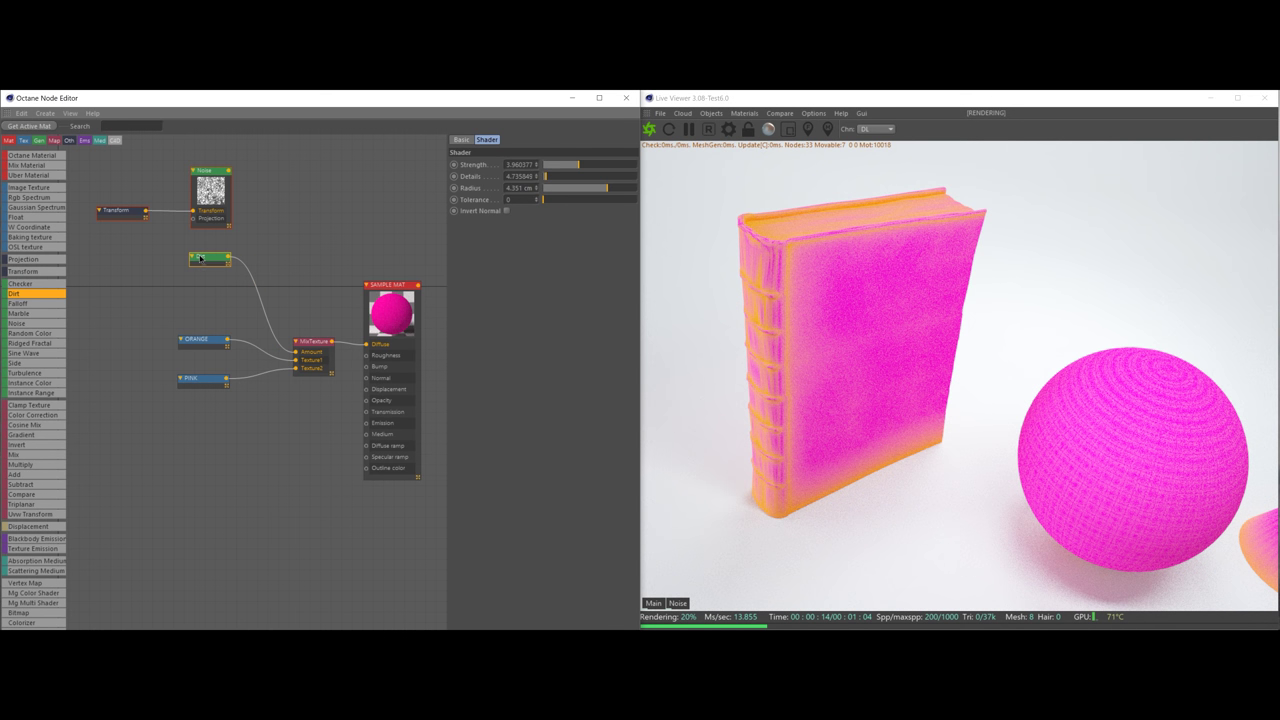
key(Delete)
drag(229, 171, 295, 353)
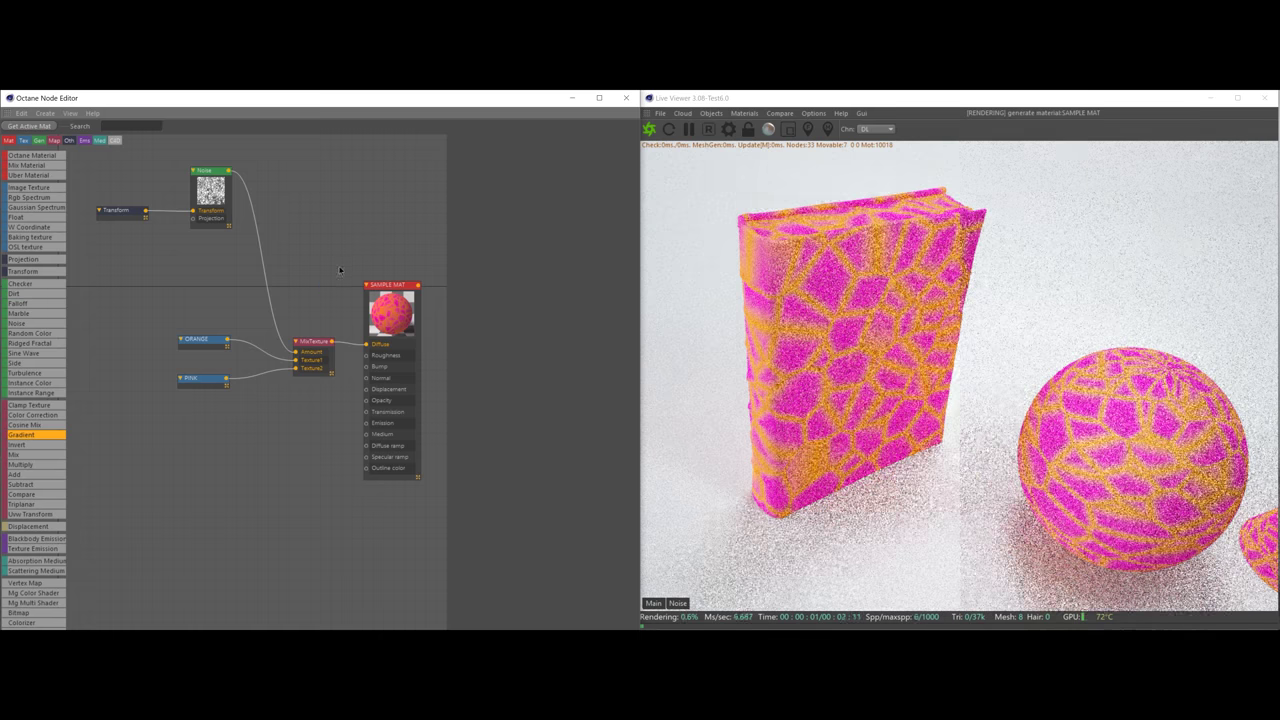
Step: Set the Noise node's contrast to 15
click(368, 301)
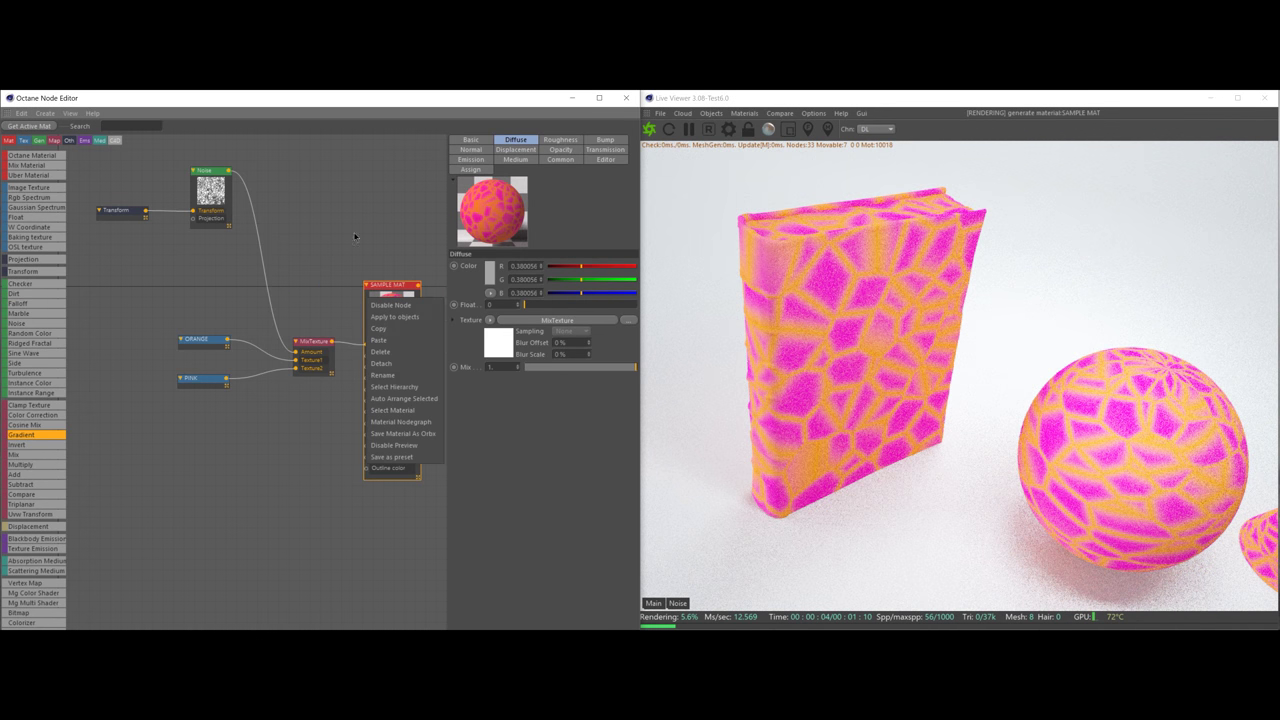
click(195, 190)
text(5)
key(Return)
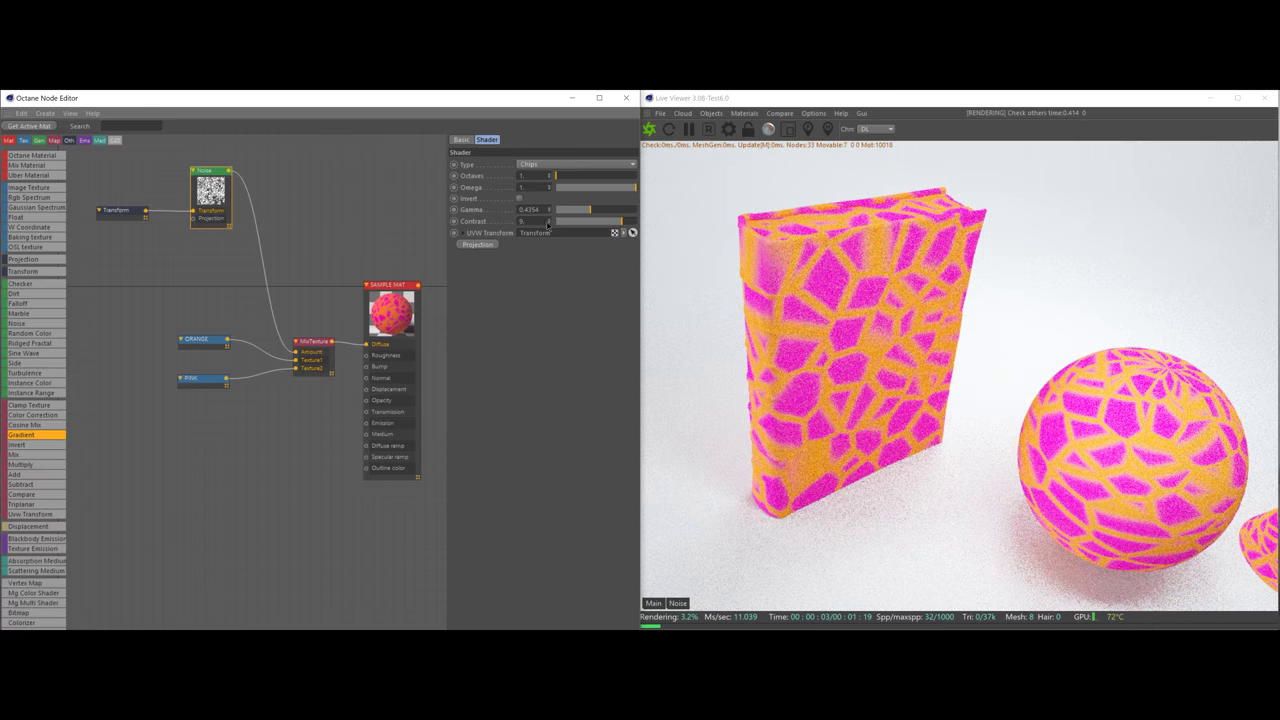
key(Up)
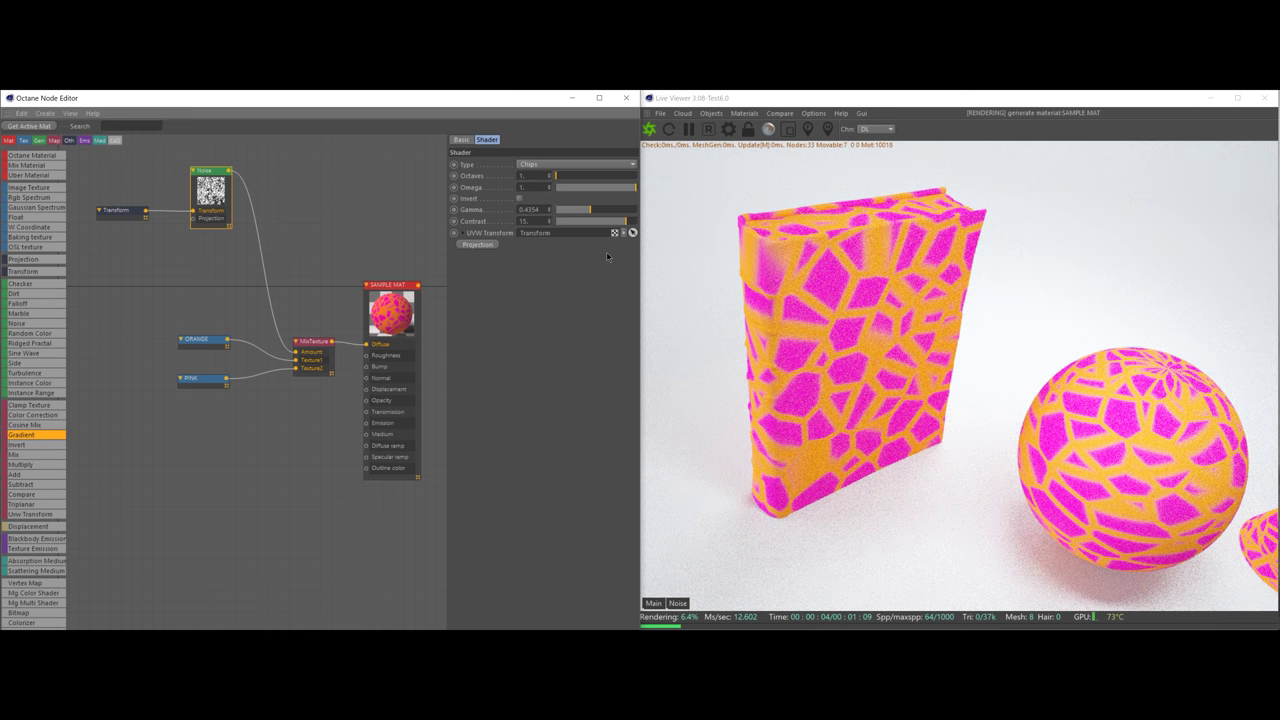
click(336, 246)
click(205, 205)
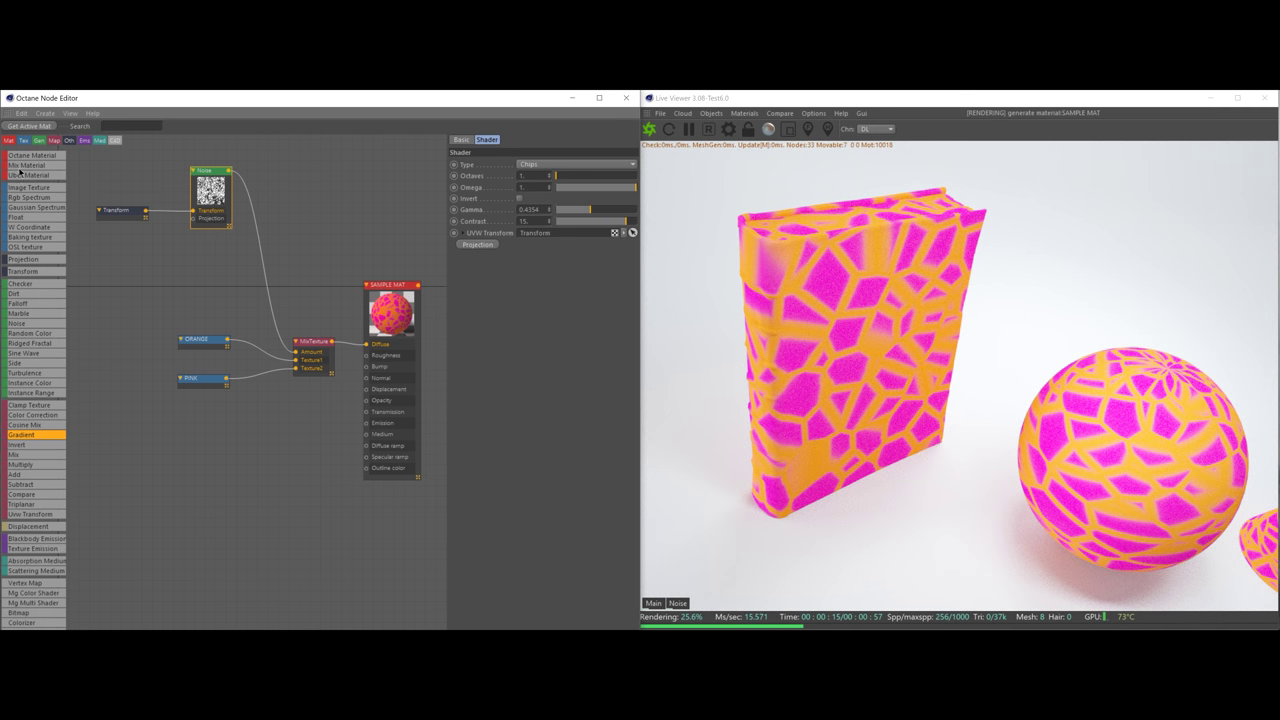
Step: Try feeding the Noise node through a Displacement node into SAMPLE MAT's Displacement, and remove the Displacement node again
drag(25, 527, 297, 188)
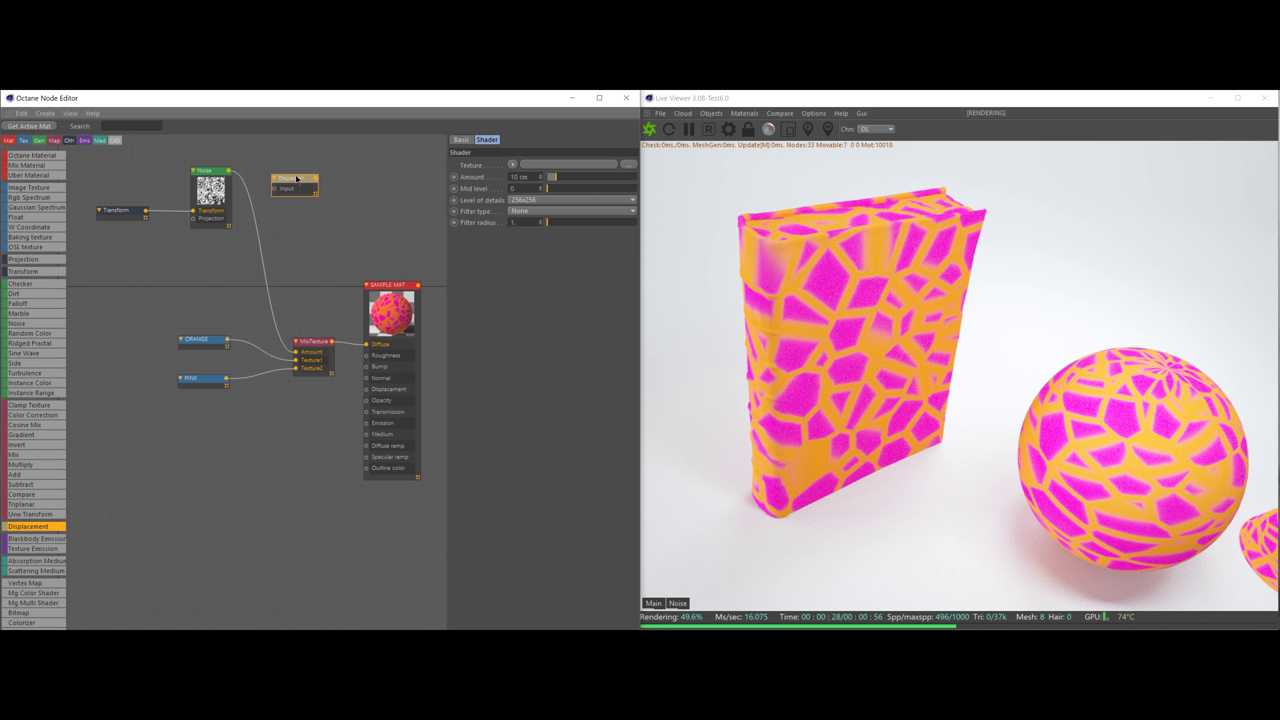
drag(231, 173, 316, 186)
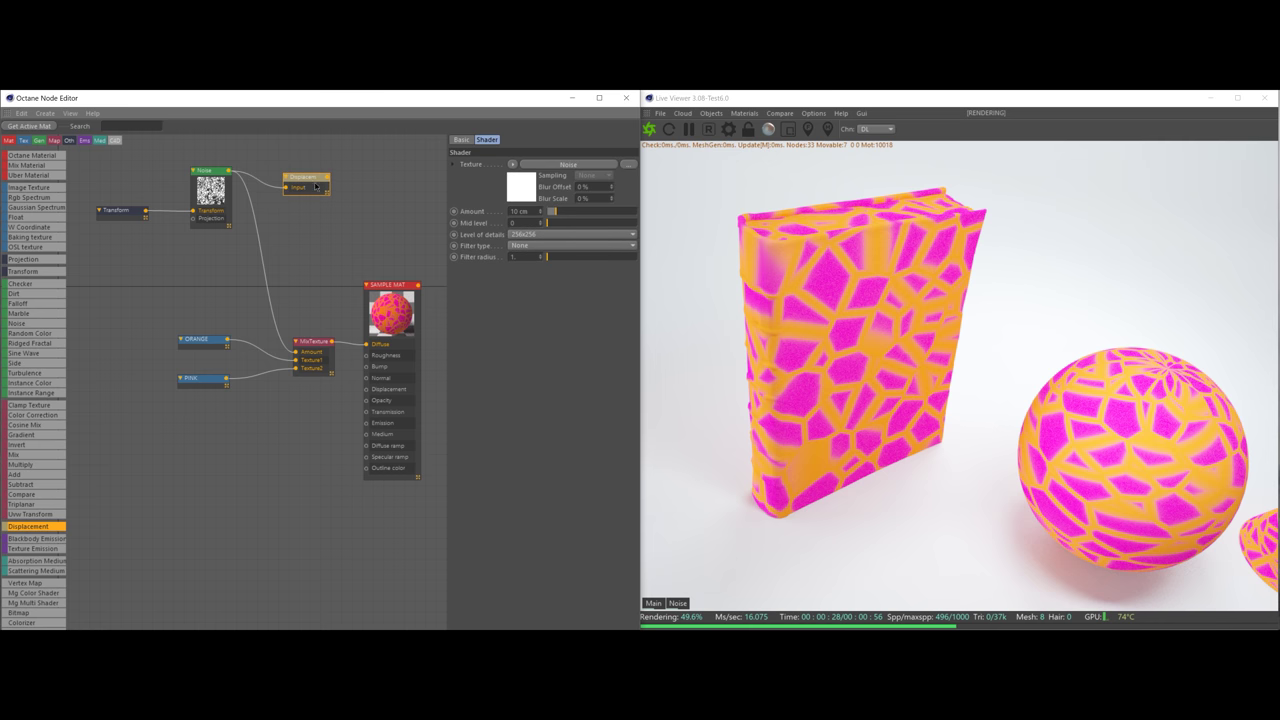
drag(339, 382, 366, 389)
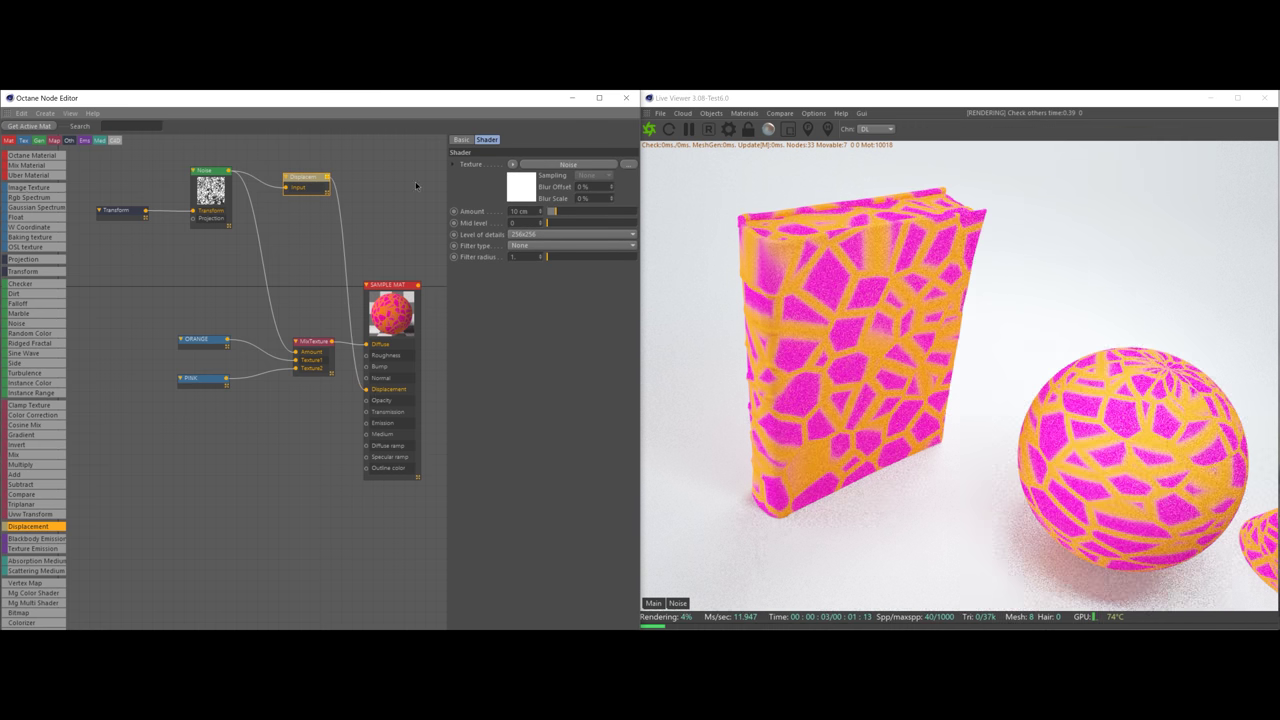
key(Delete)
drag(277, 164, 358, 252)
Step: Add an ImageTexture node and open the file selection for its image
drag(43, 188, 318, 201)
click(628, 164)
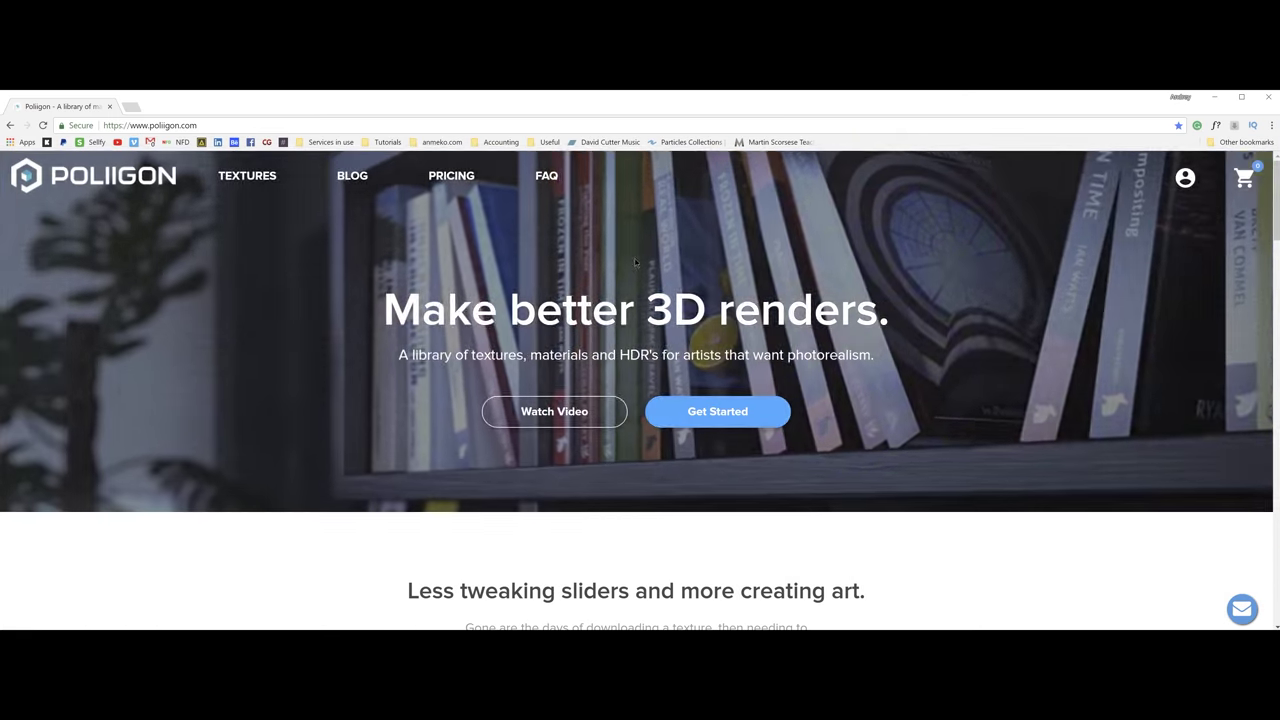
Step: Switch to the Poliigon website, browse the Concrete textures and examine Concrete Wall 001's resolutions and map previews
mouse_move(247, 175)
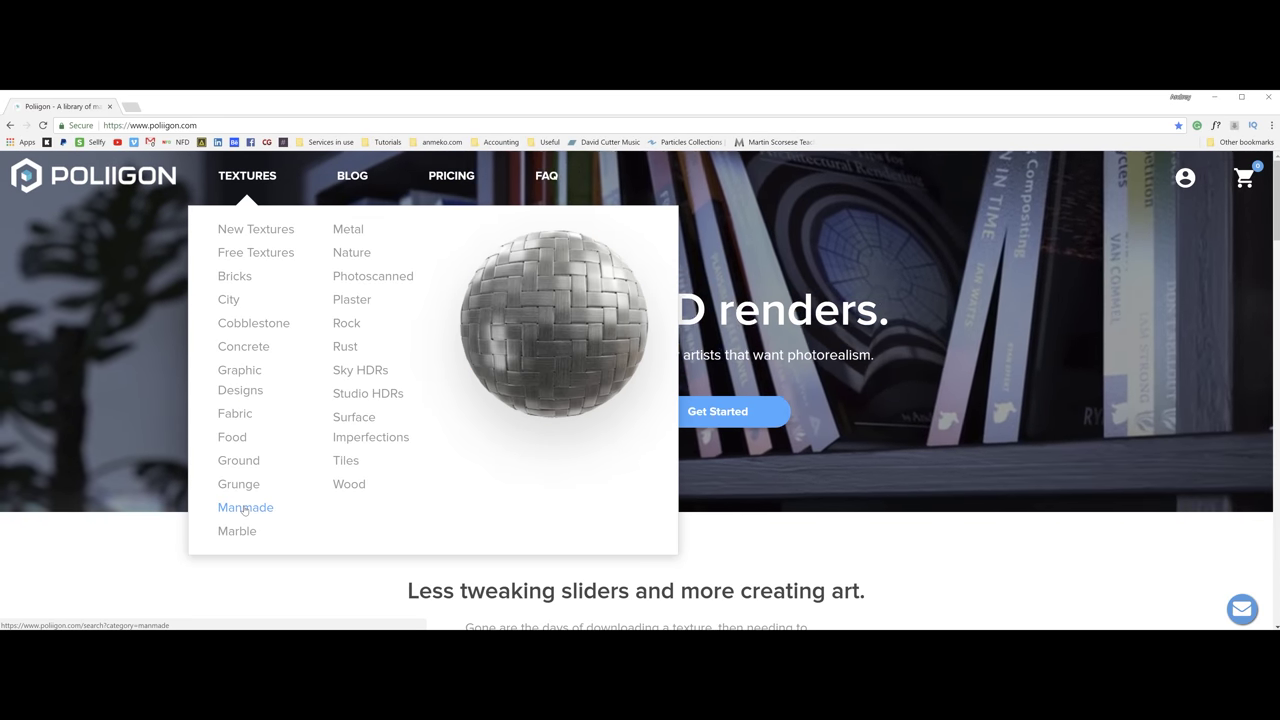
click(263, 357)
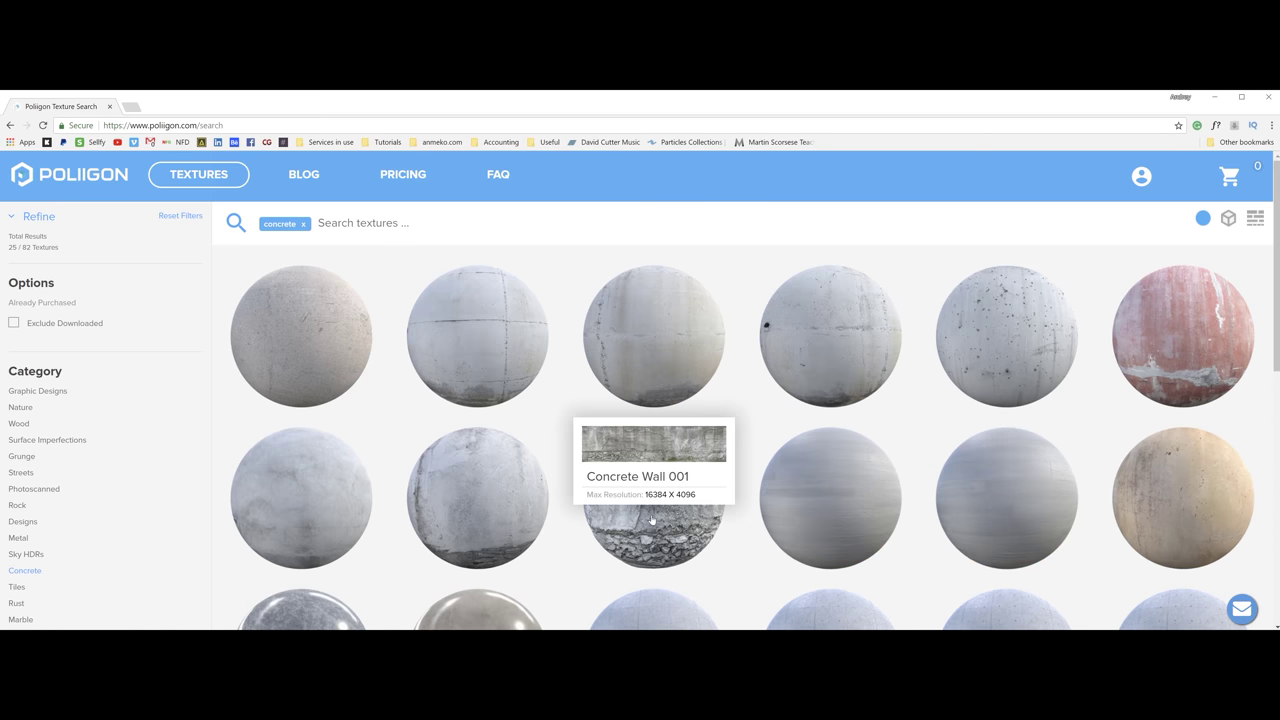
click(655, 455)
click(303, 283)
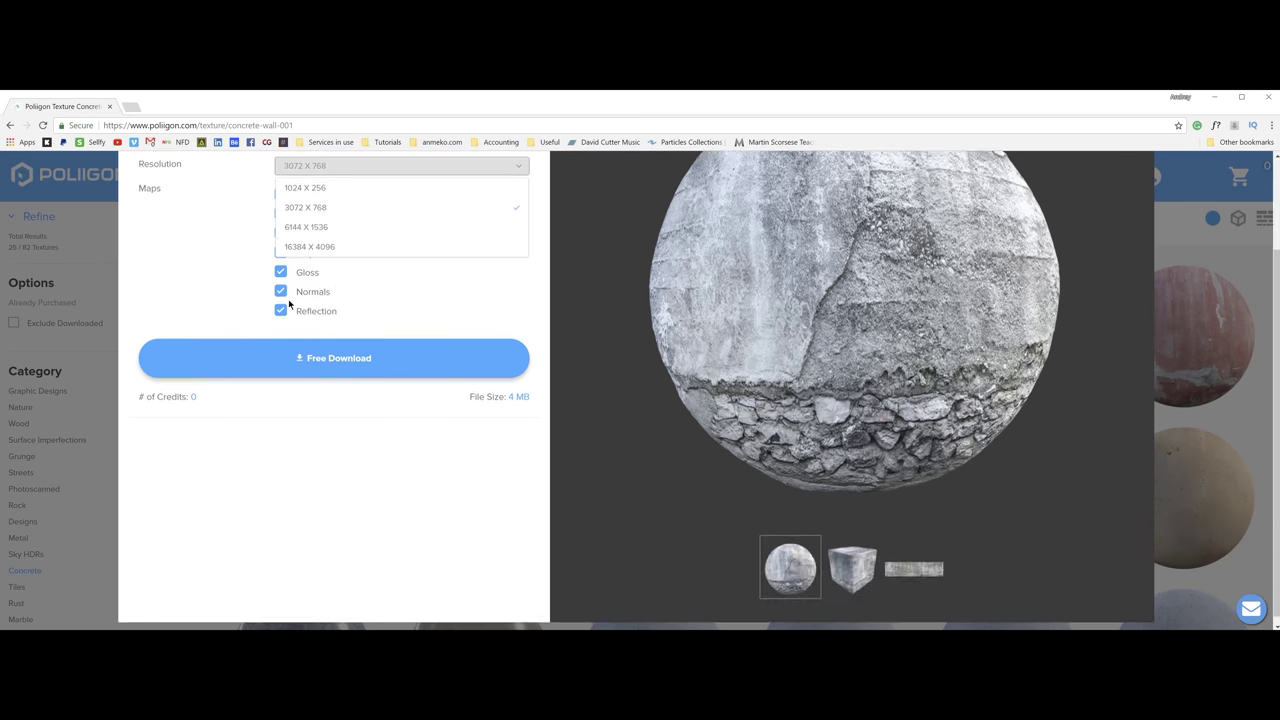
click(232, 338)
click(339, 333)
click(339, 353)
click(335, 372)
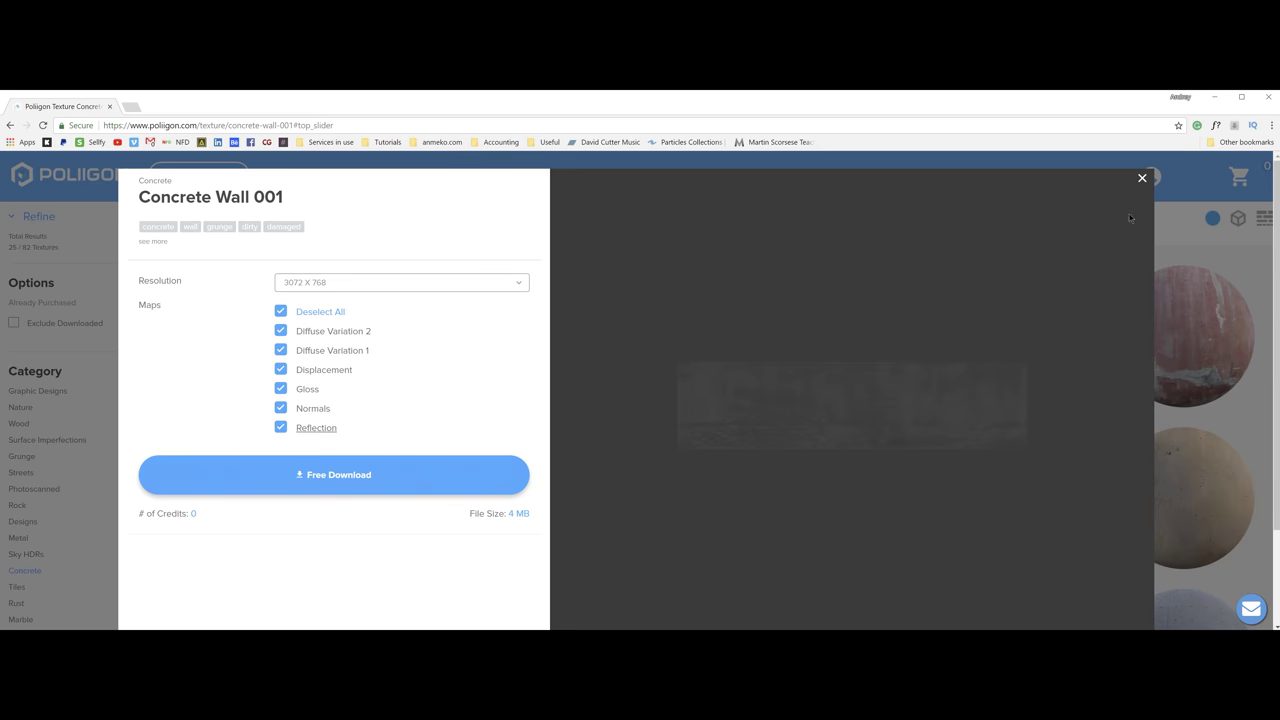
click(1142, 180)
Step: Filter the textures by the Designs category and open Interior Design Pattern Zebra 001
scroll(63, 503, down, 1)
scroll(63, 503, down, 1)
click(42, 405)
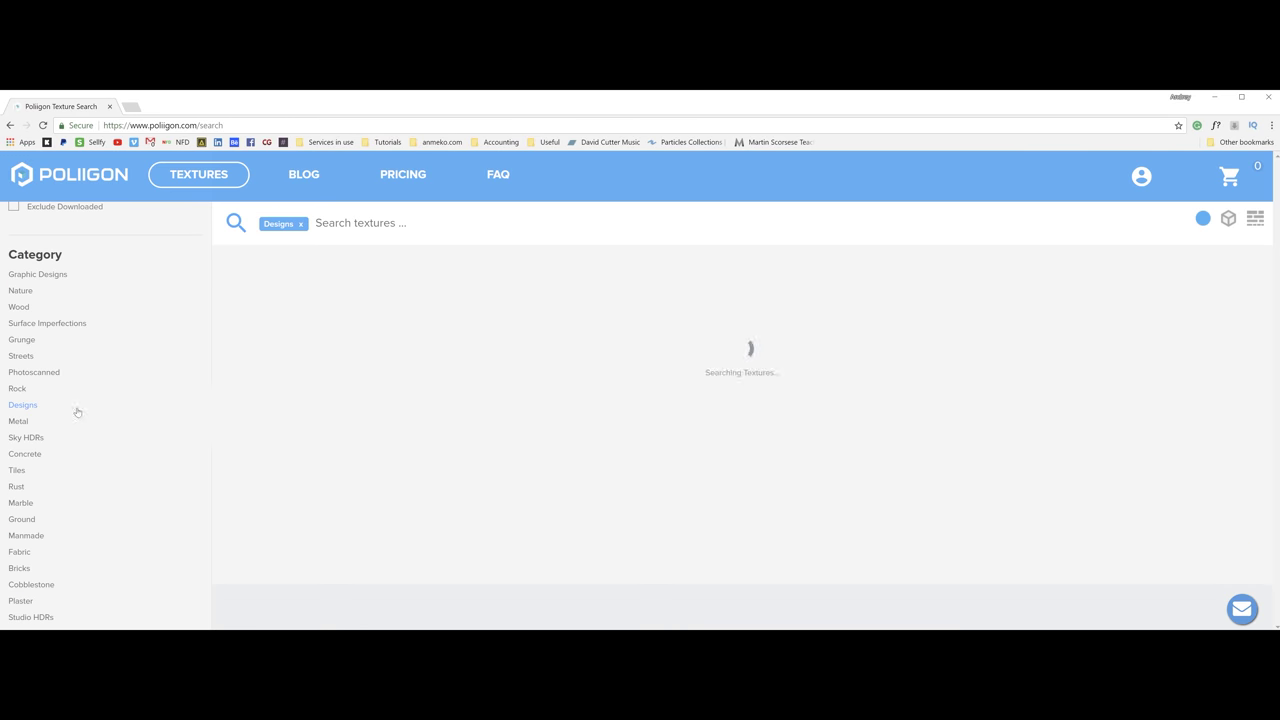
scroll(829, 330, down, 5)
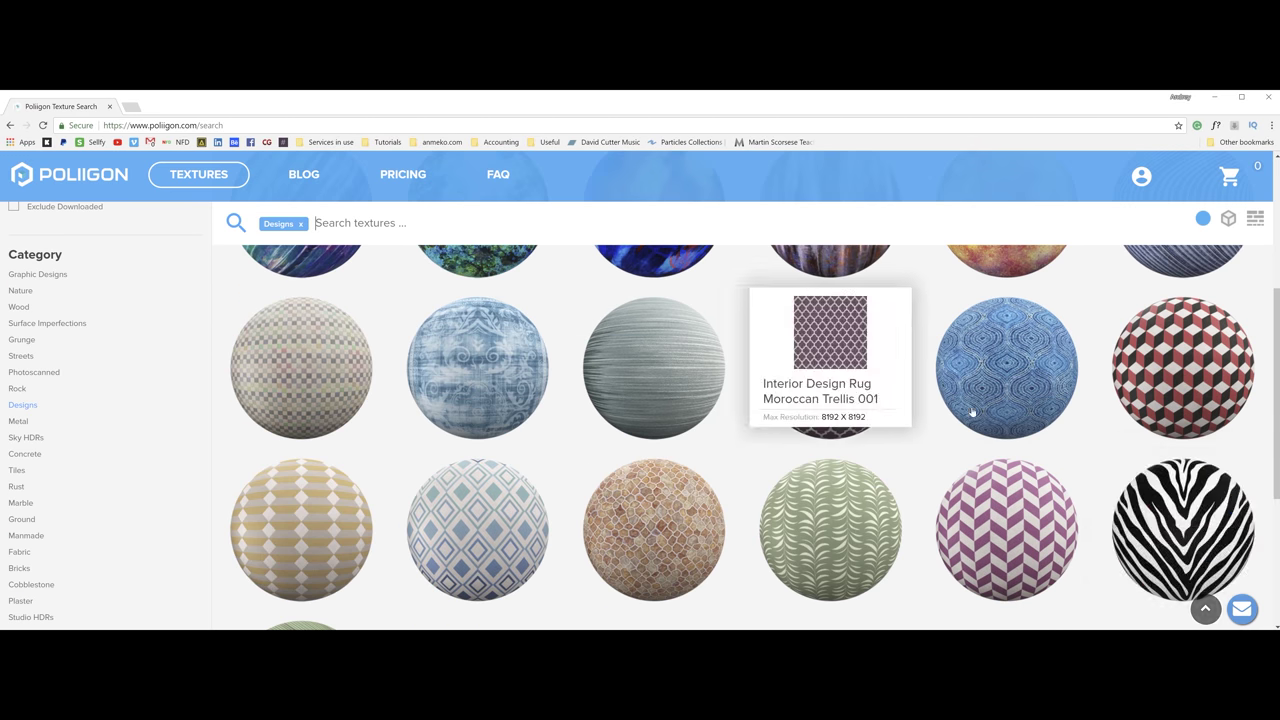
click(1185, 530)
Step: Exclude Alpha Masked Variations 1 and 2, include the 4096 X 4096 resolution and download the zebra texture immediately
click(281, 331)
click(281, 350)
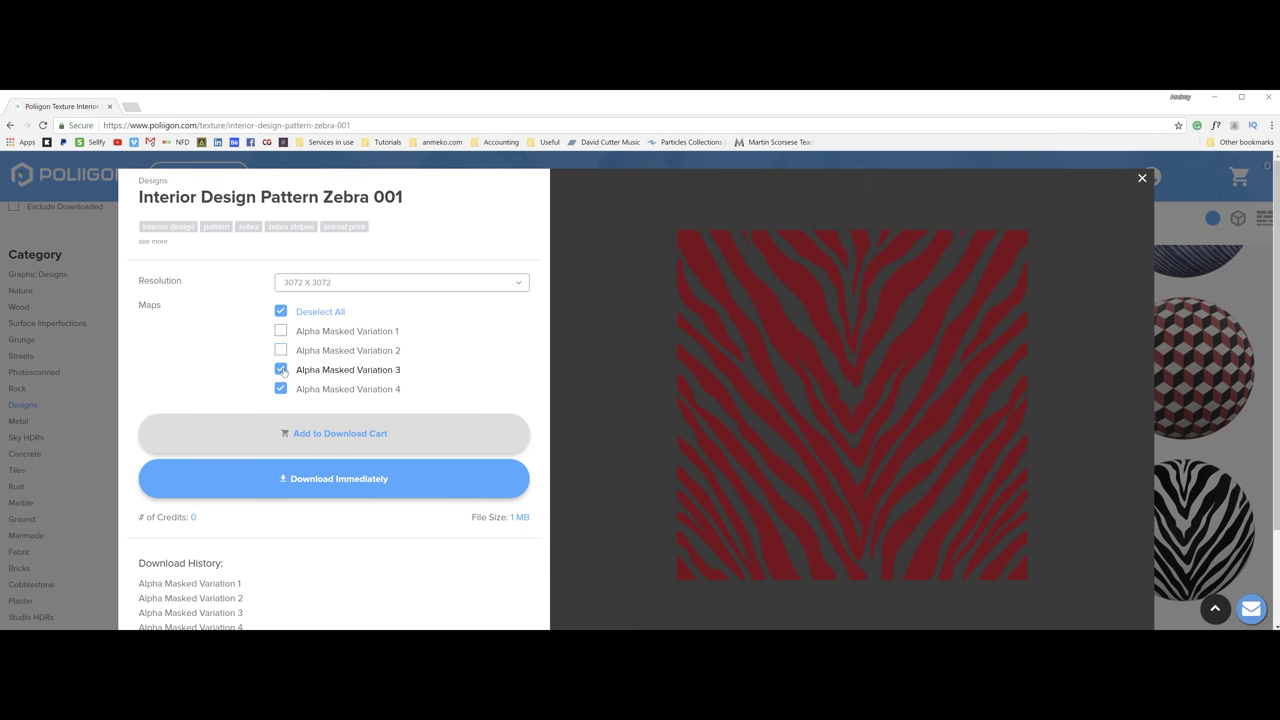
click(333, 284)
click(300, 363)
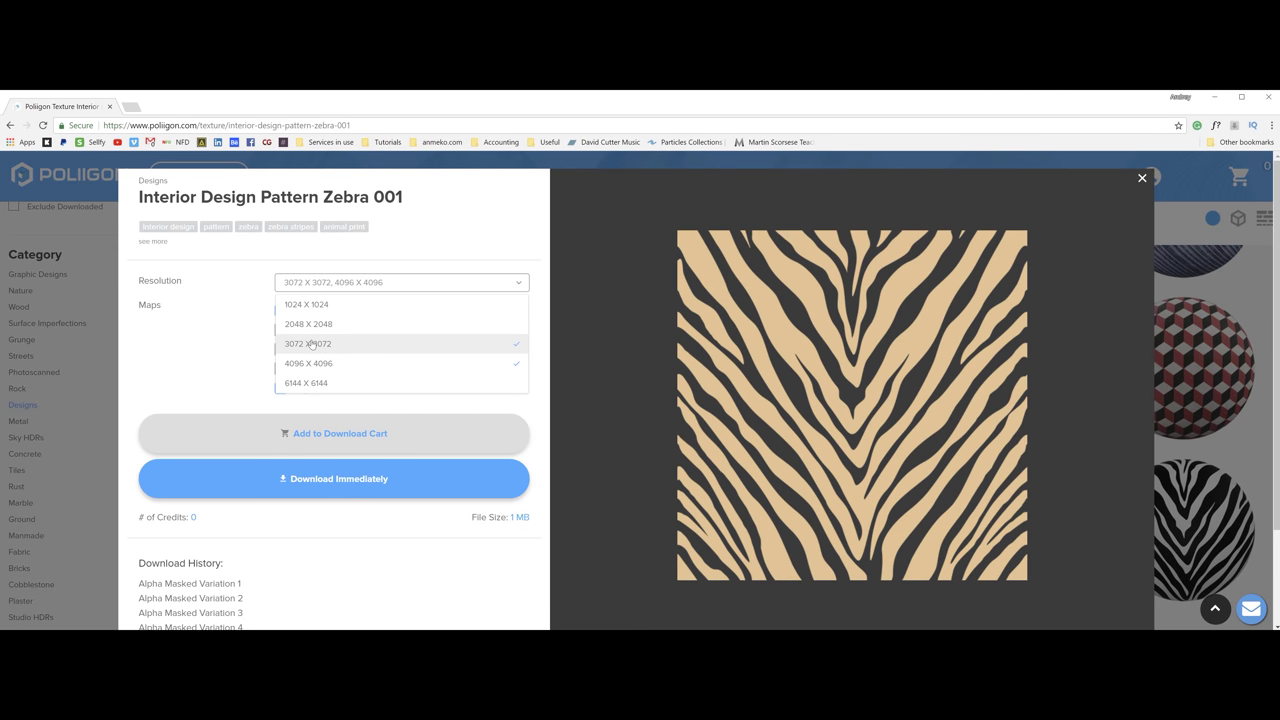
click(138, 347)
click(323, 480)
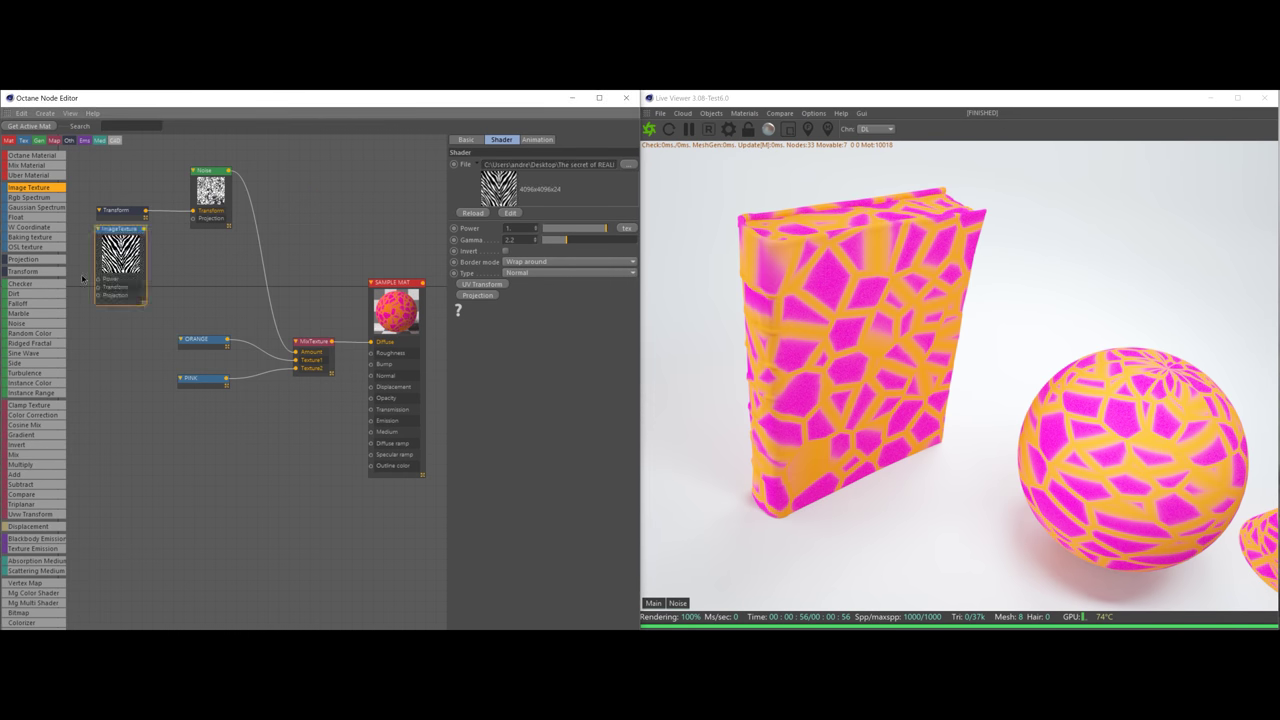
Step: Back in the Octane Node Editor, connect the zebra ImageTexture to the MixTexture's Amount in place of the Noise node
drag(143, 232, 297, 359)
drag(122, 262, 122, 246)
click(828, 289)
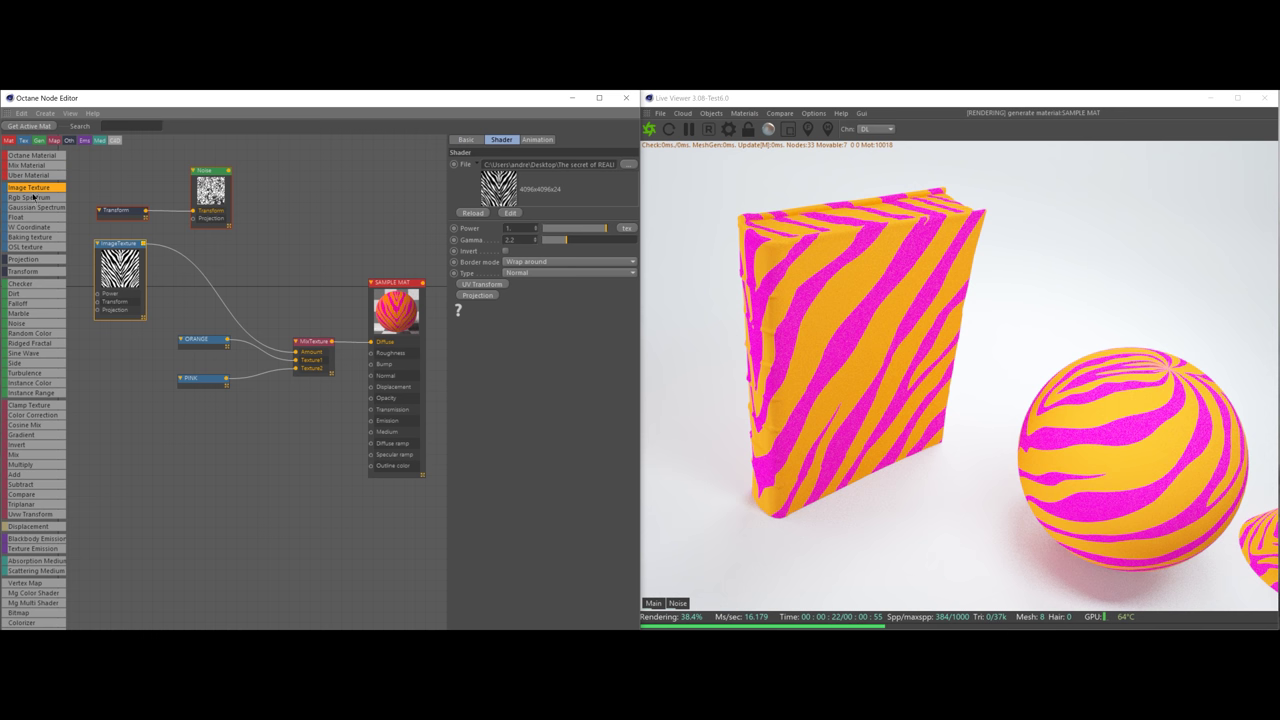
Step: Try an Invert node between the zebra ImageTexture and the MixTexture's Amount, and delete it again
click(16, 446)
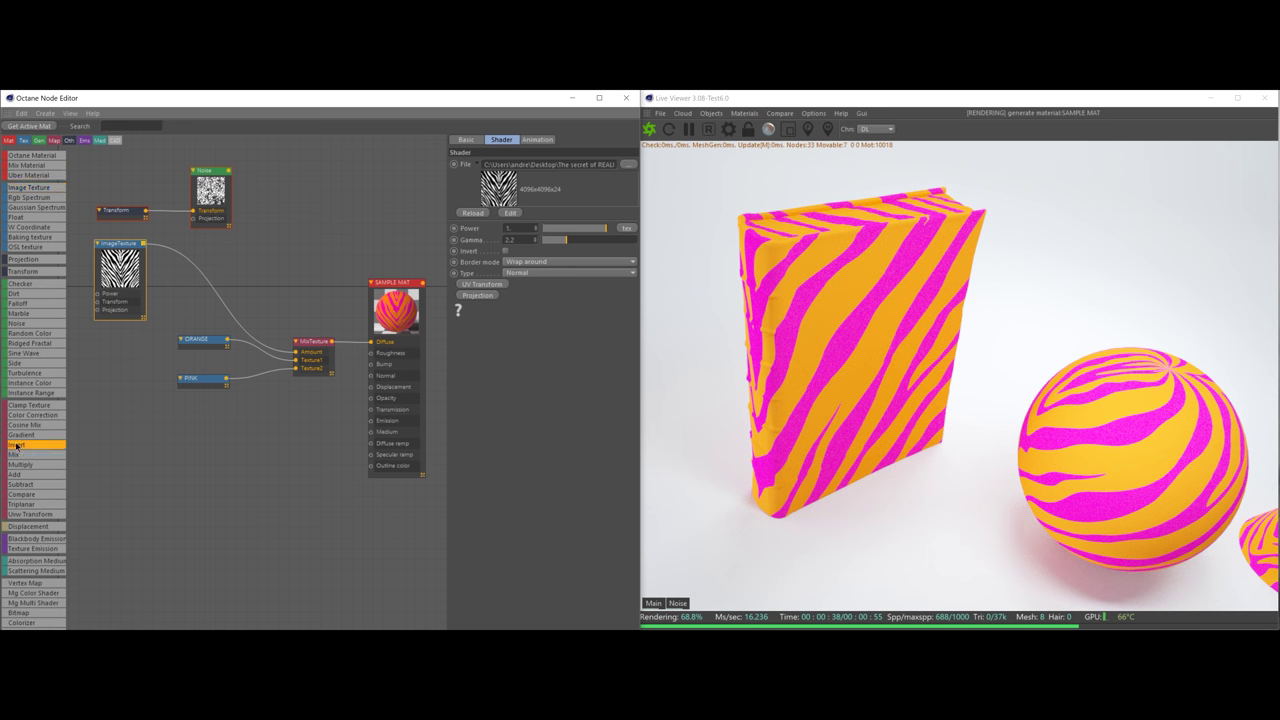
click(224, 307)
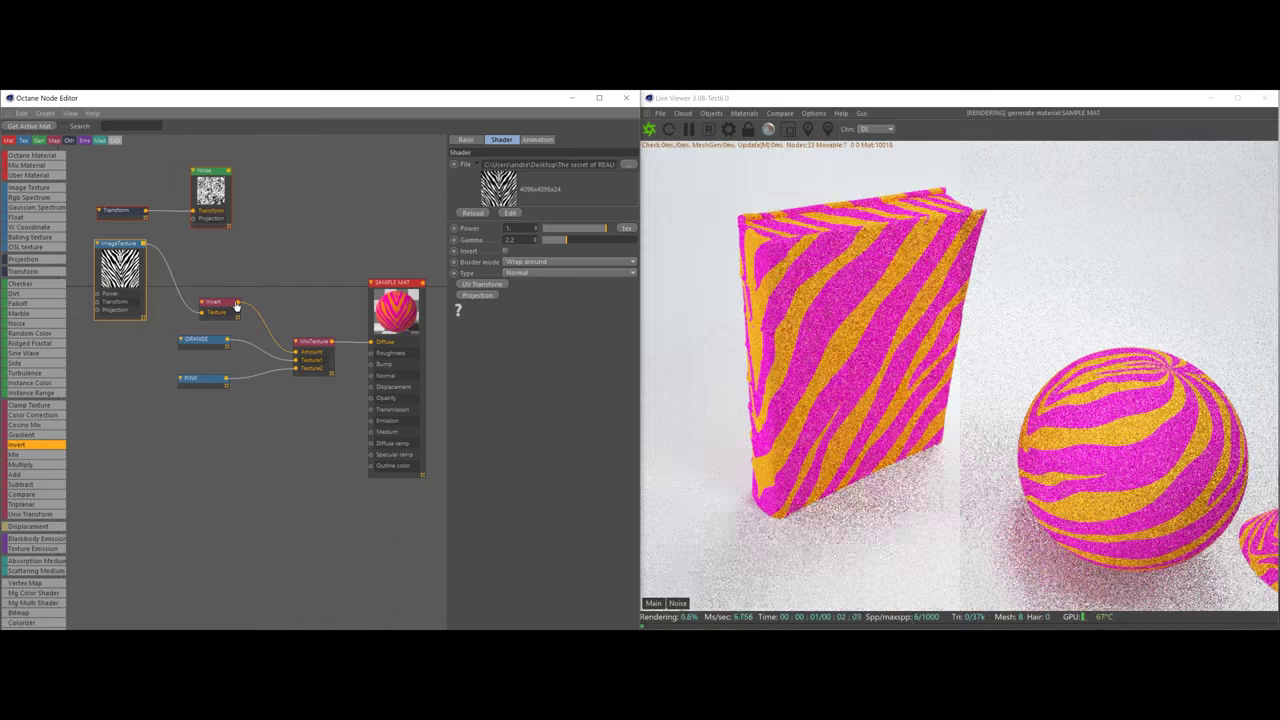
drag(234, 306, 234, 282)
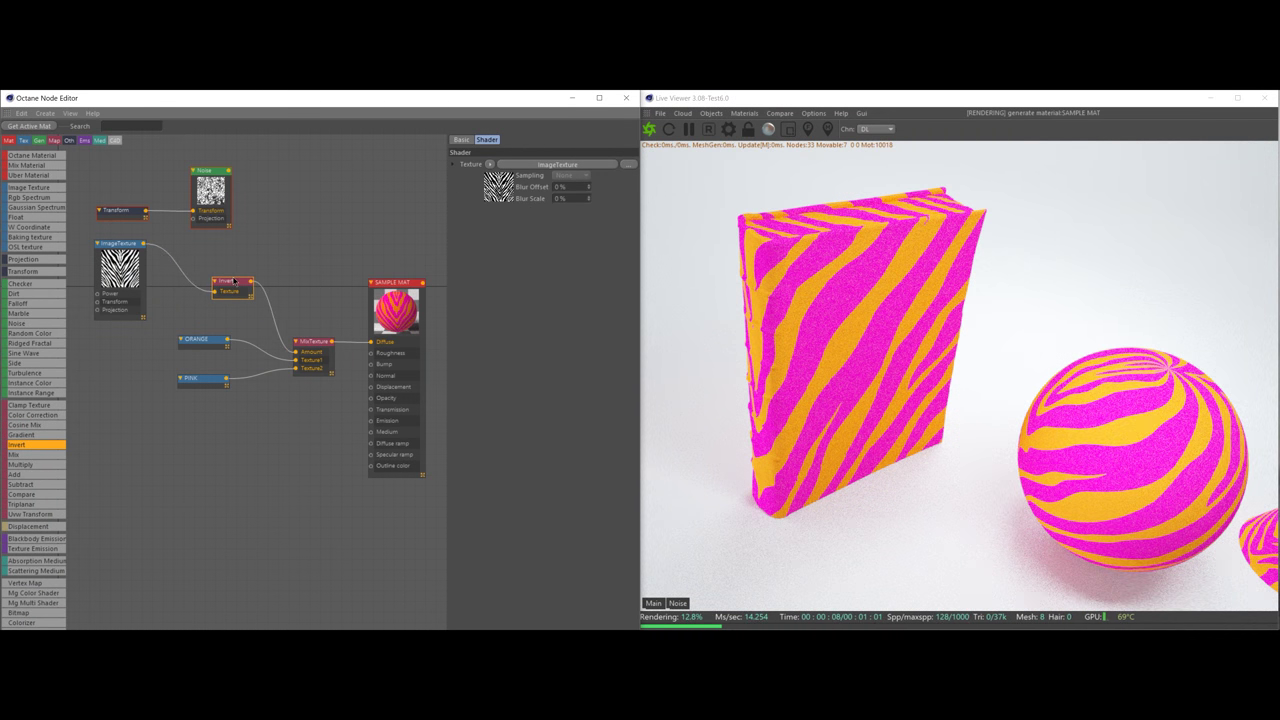
key(Delete)
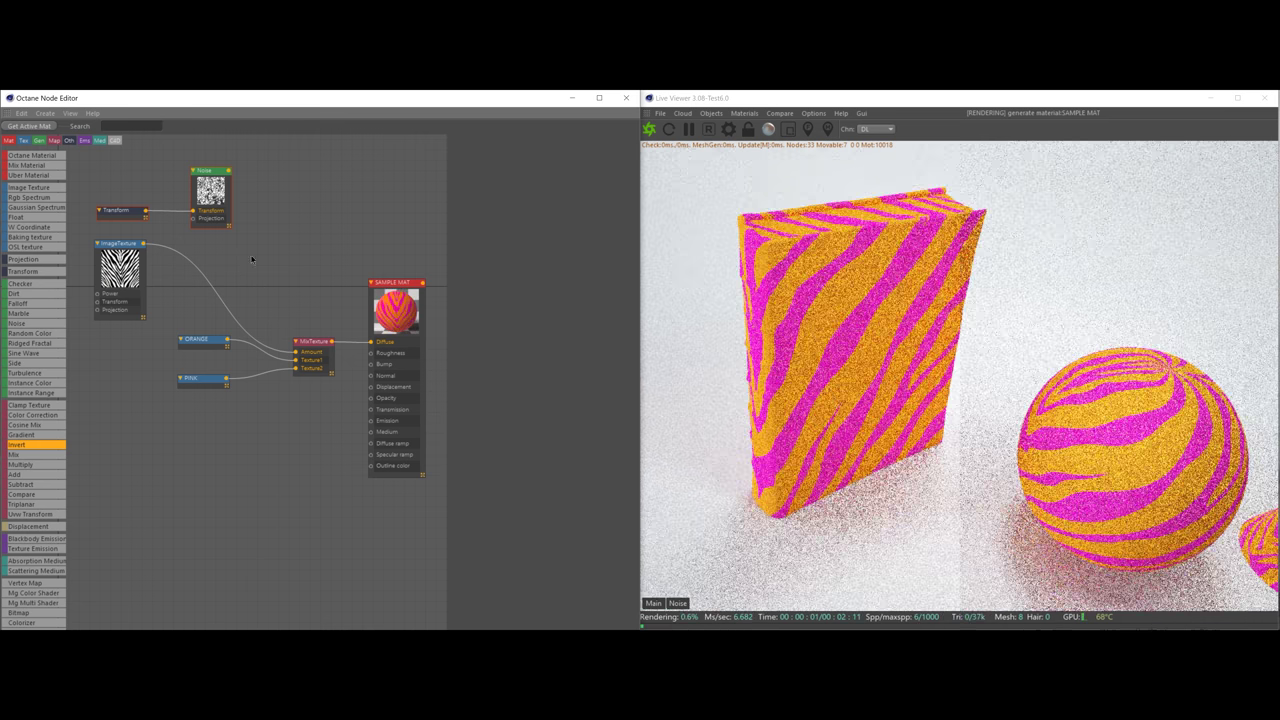
drag(121, 244, 122, 238)
click(286, 250)
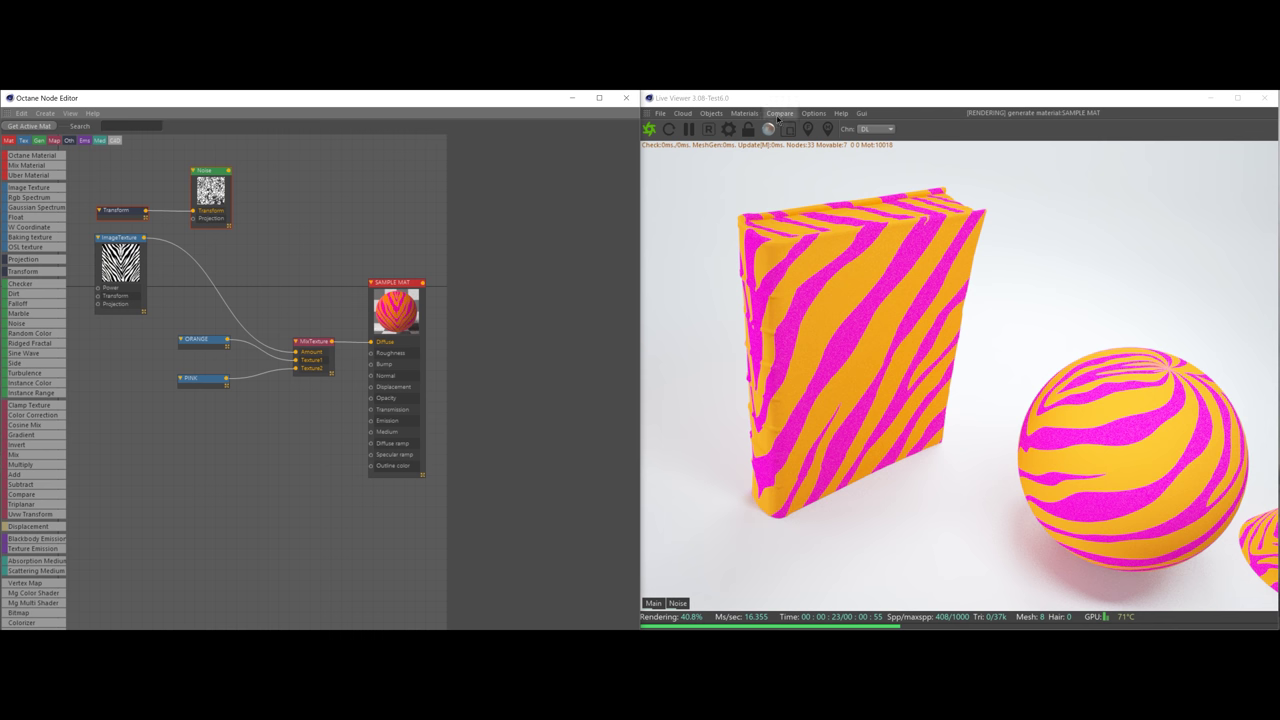
Step: Add a new Octane Material node below the MixTexture and rename it SSS
click(45, 113)
mouse_move(70, 127)
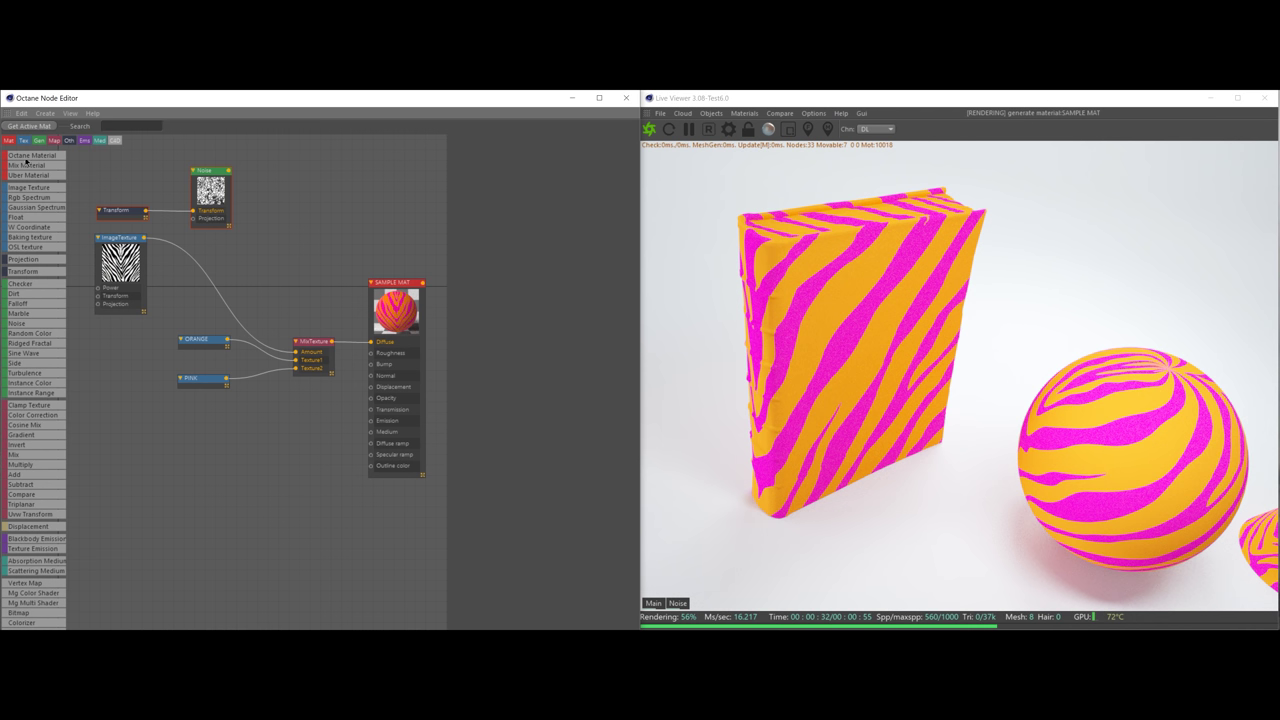
drag(25, 160, 300, 500)
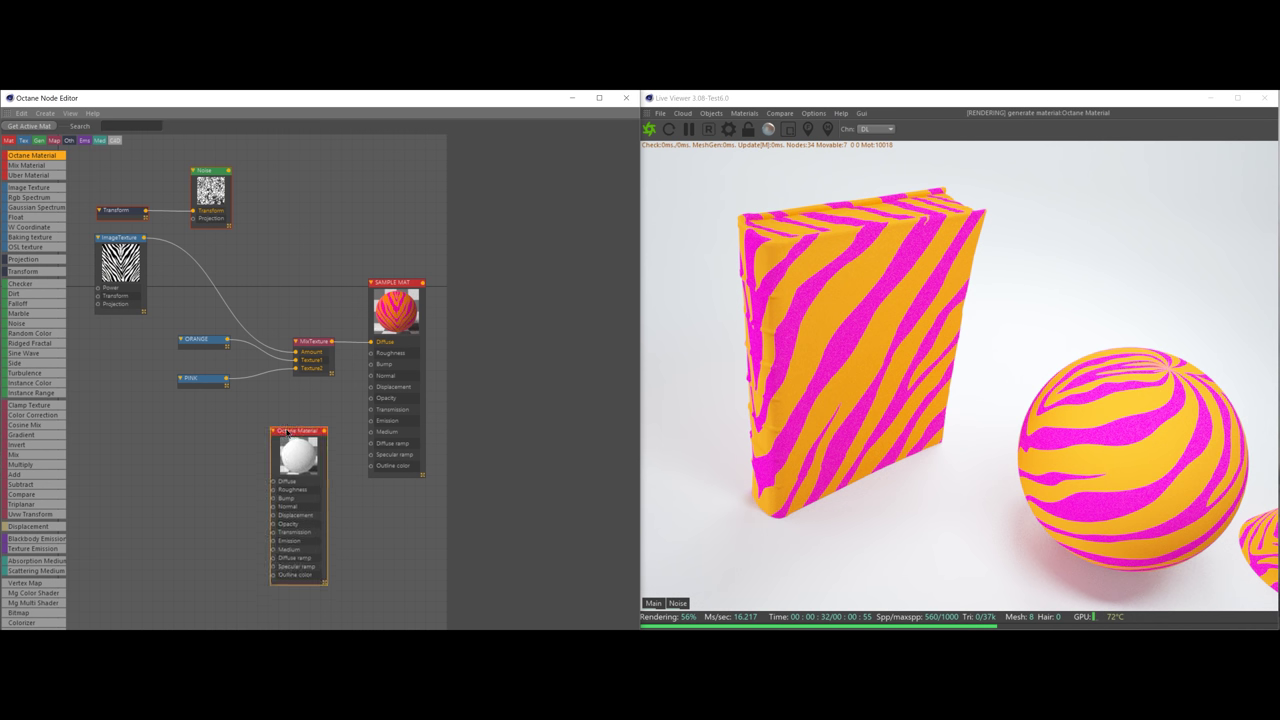
right_click(301, 433)
click(316, 508)
text(S)
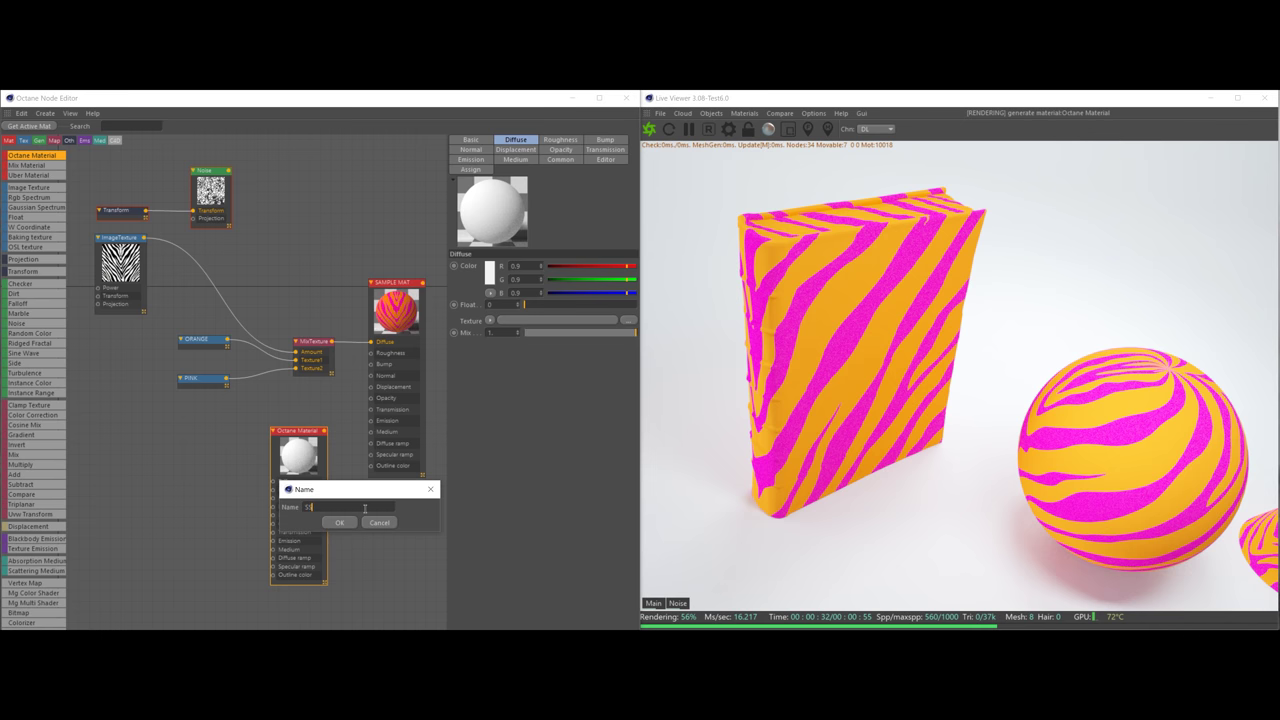
key(Return)
key(Return)
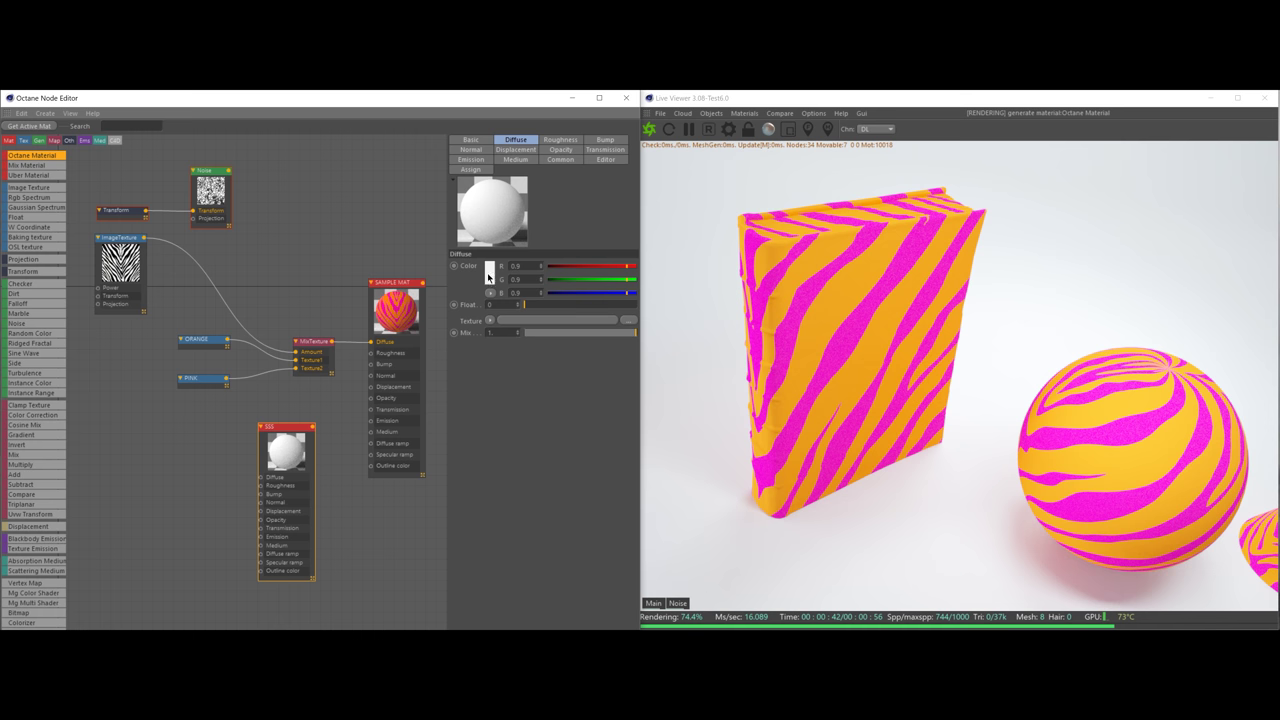
Step: Change the SSS material's type to Specular and apply it to the sample objects in the scene
click(472, 140)
click(540, 289)
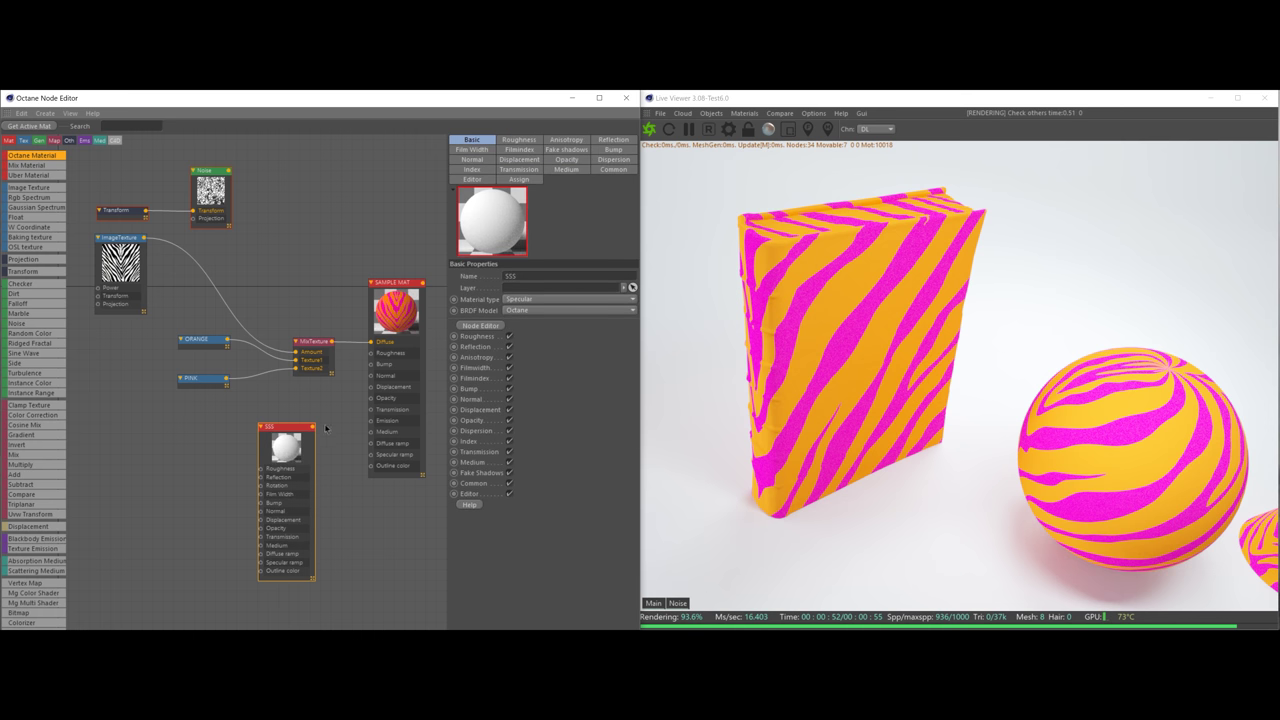
click(515, 320)
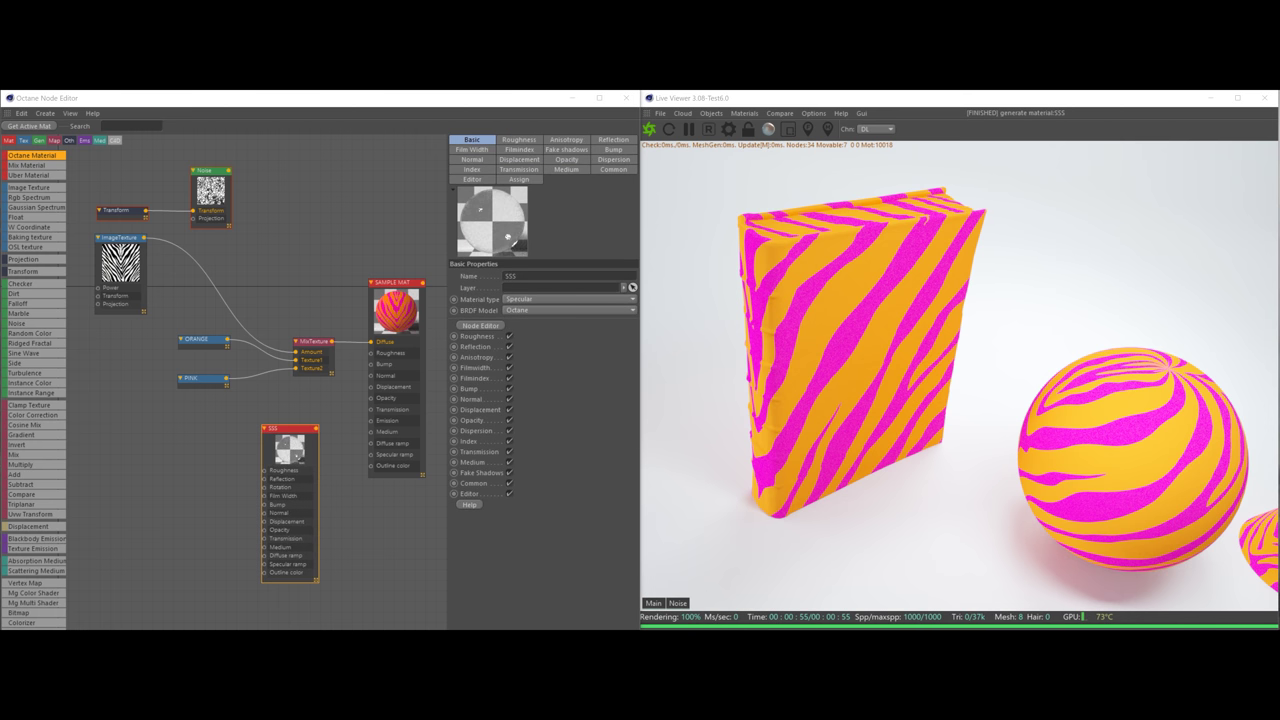
click(525, 458)
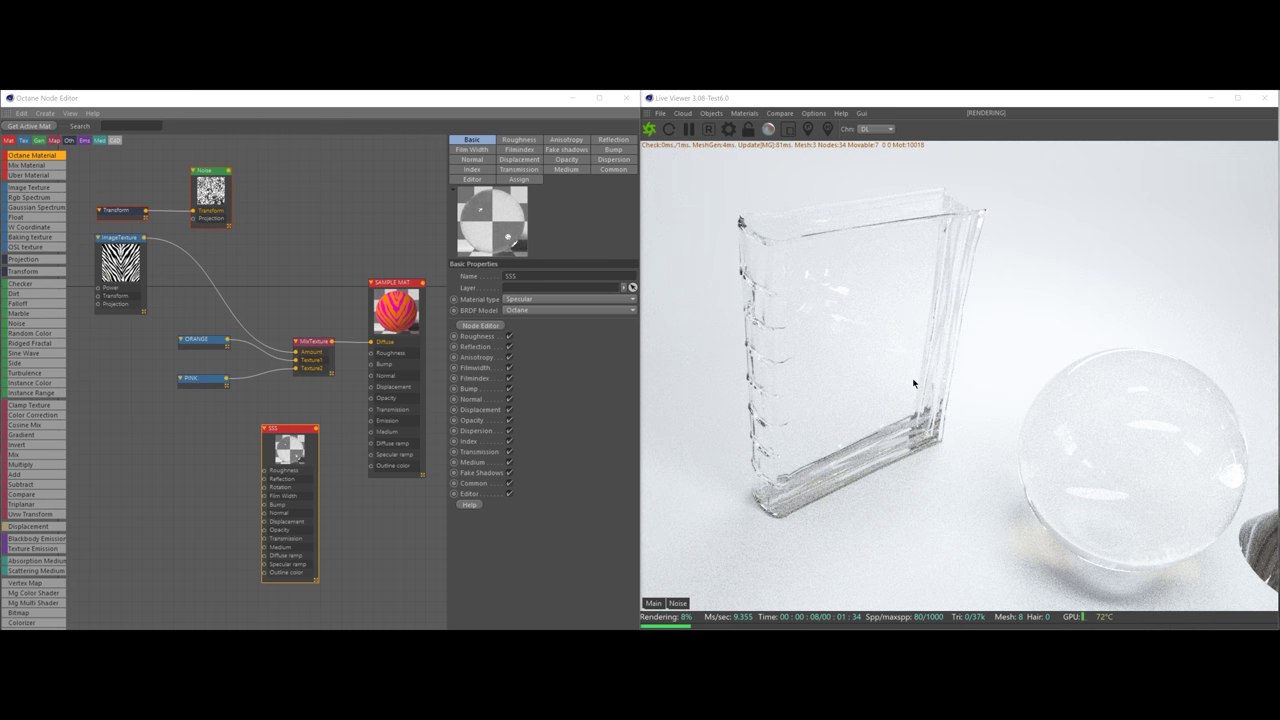
Step: Add an Absorption Medium to the SSS material's Medium and place its node beside the material
drag(290, 429, 274, 432)
click(566, 170)
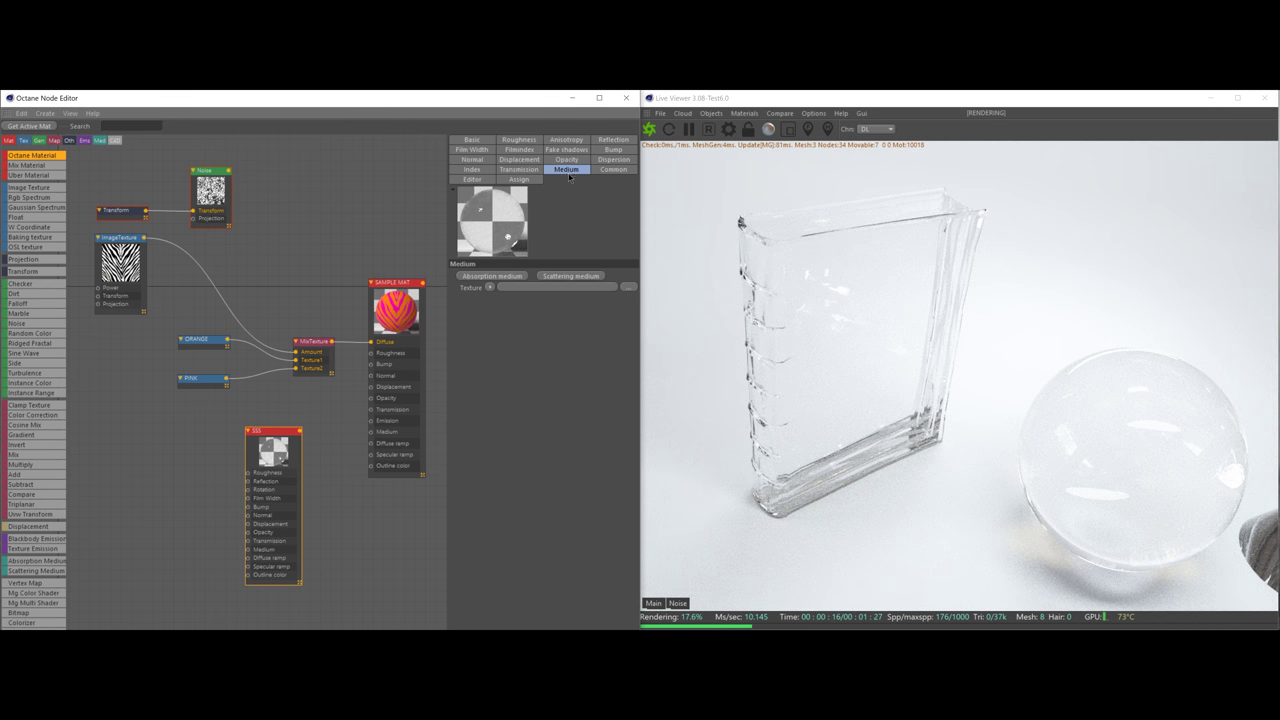
click(513, 277)
drag(210, 432, 169, 457)
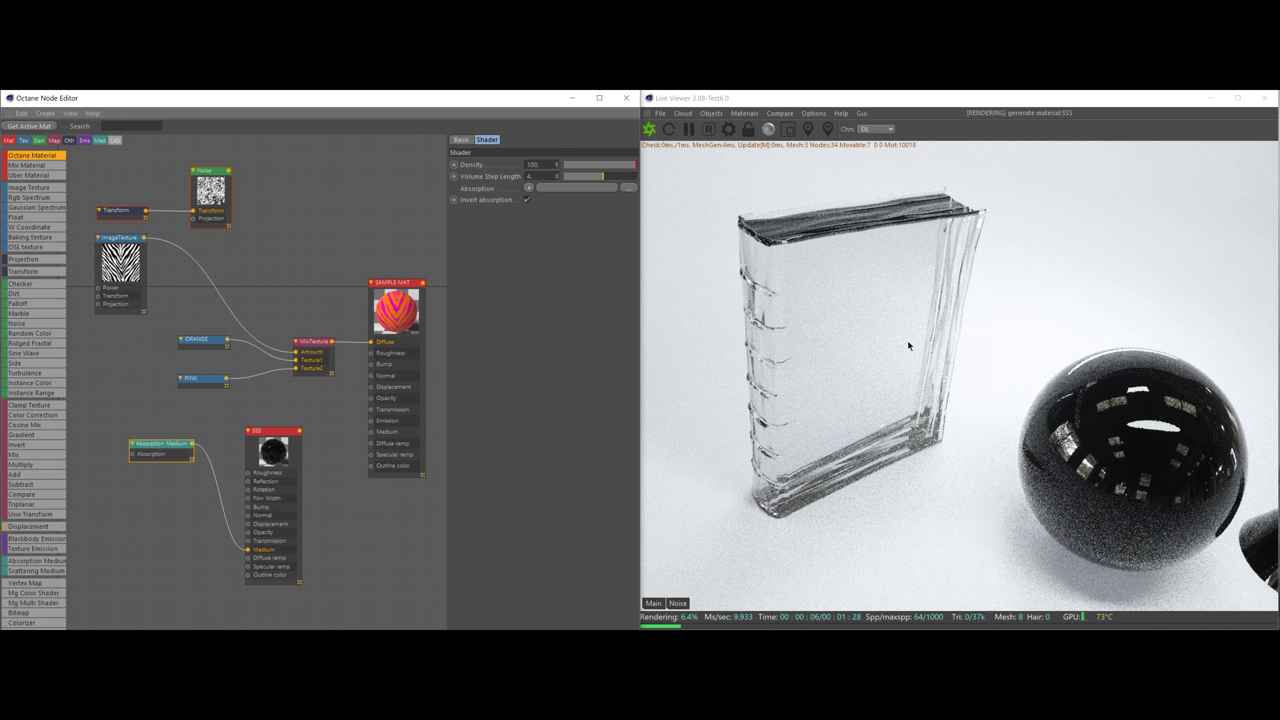
Step: Set the Absorption Medium's Density to 15, checking lower values on the glass book and sphere
drag(1160, 500, 1131, 448)
middle_drag(1131, 448, 864, 346)
middle_drag(841, 256, 1057, 410)
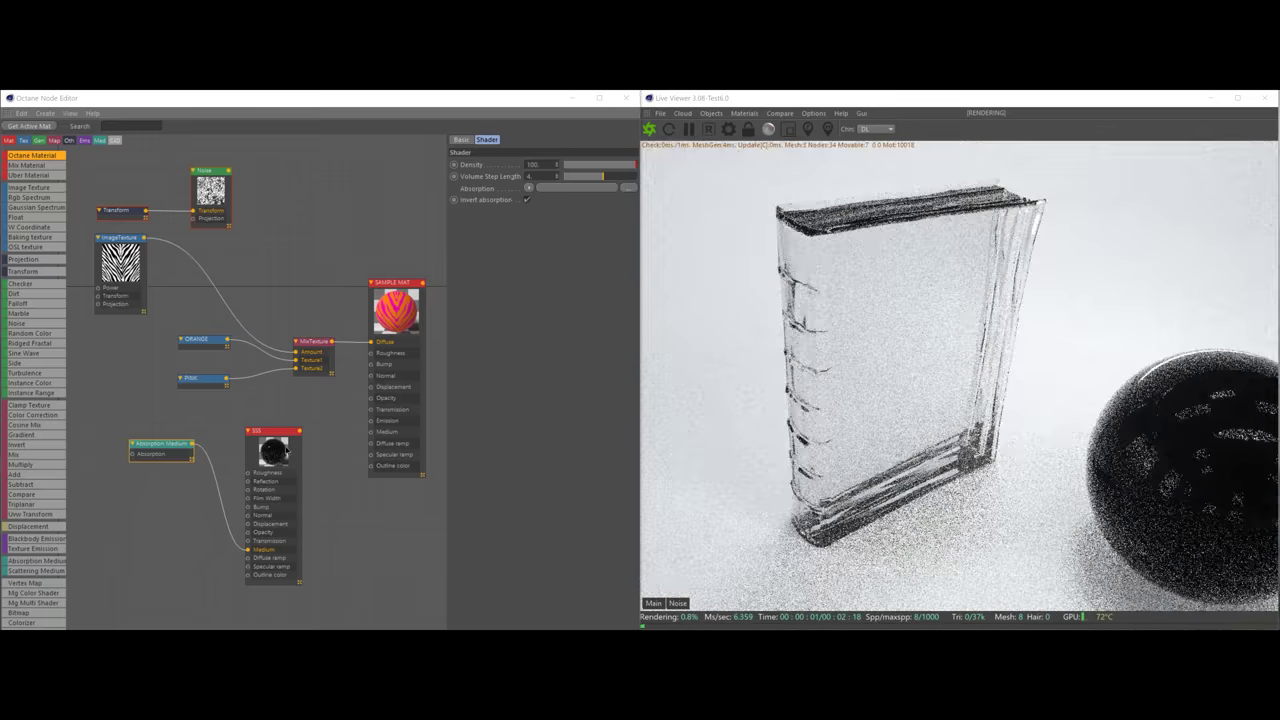
drag(635, 165, 567, 165)
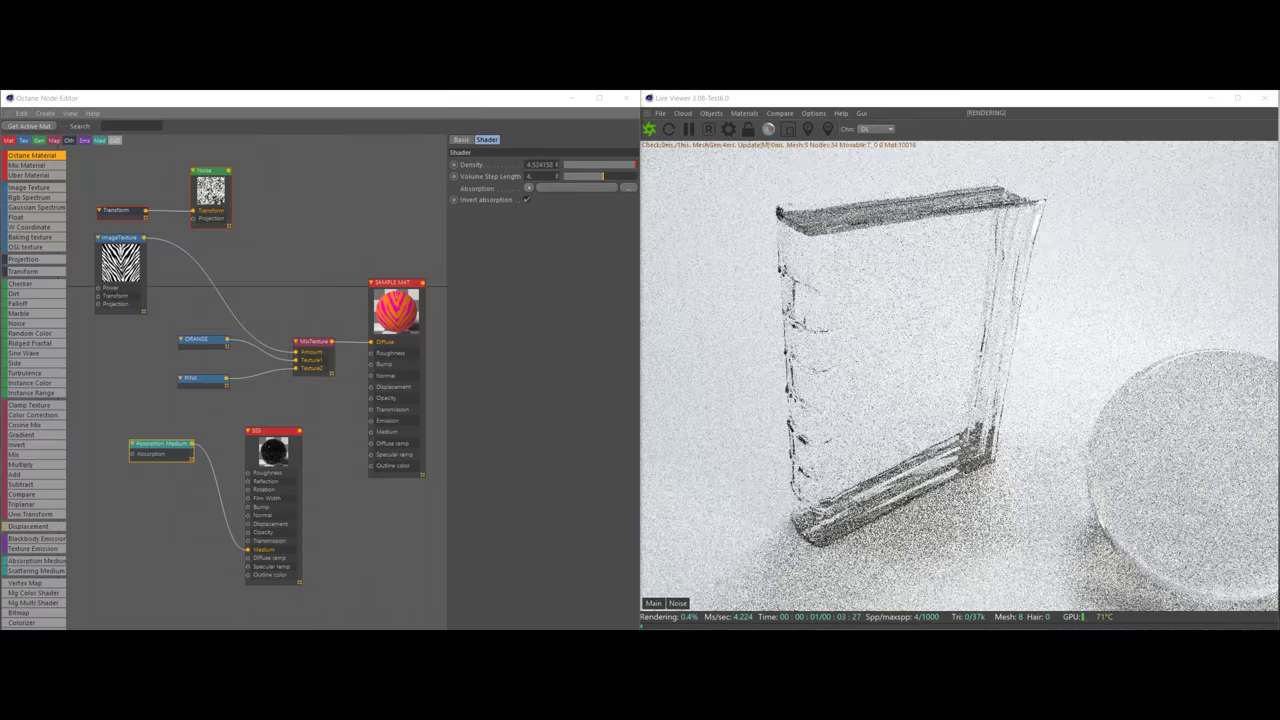
drag(790, 310, 1000, 395)
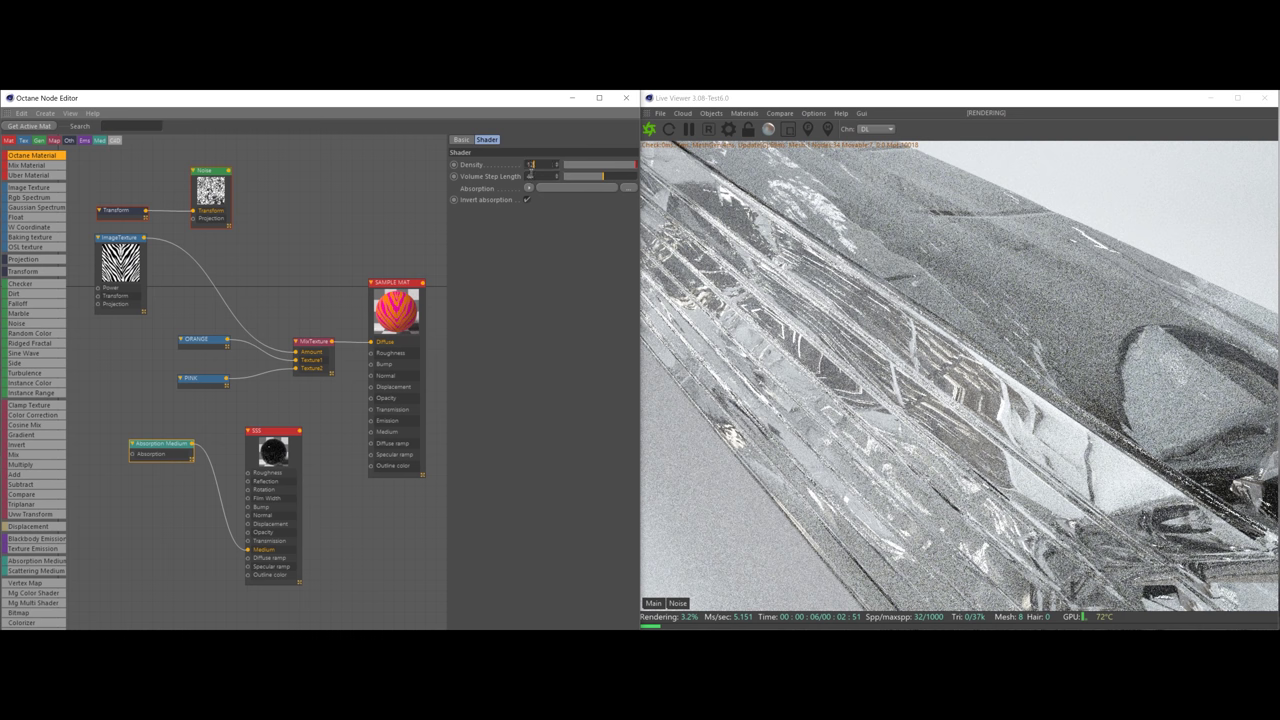
drag(557, 165, 557, 185)
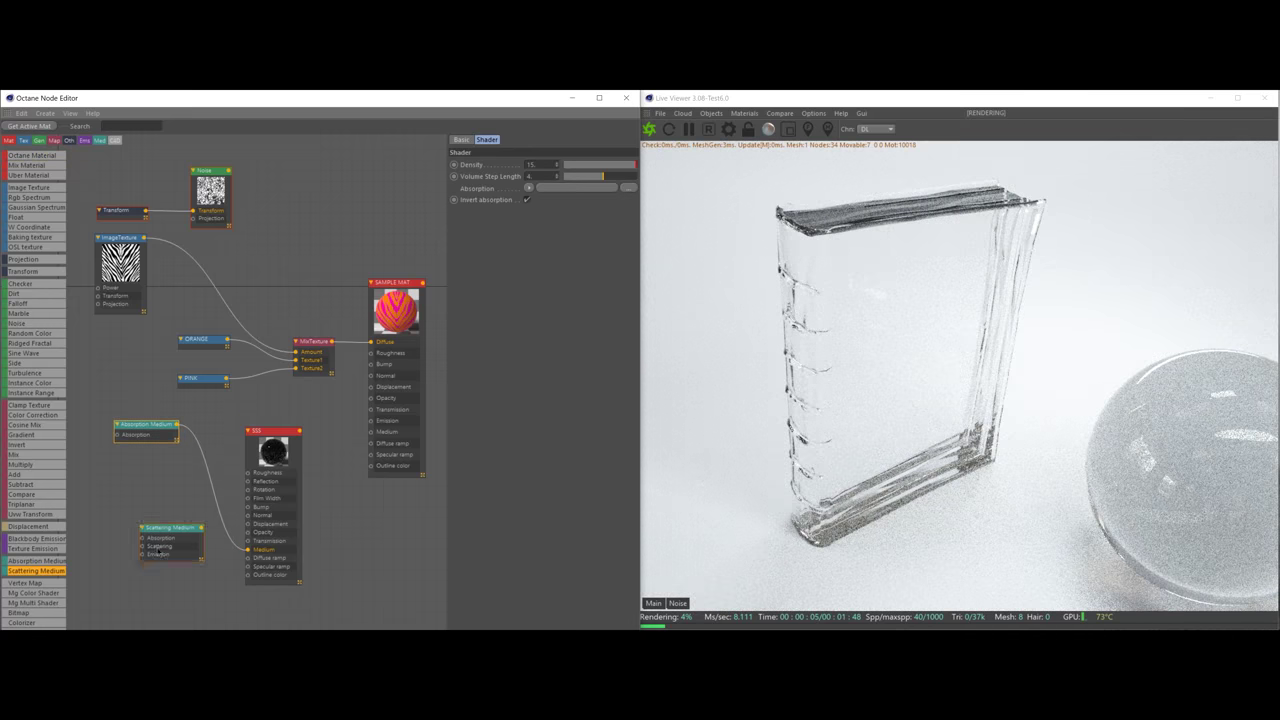
Step: Add a Scattering Medium node and connect it to the SSS material's Medium in place of the Absorption Medium
drag(168, 530, 139, 530)
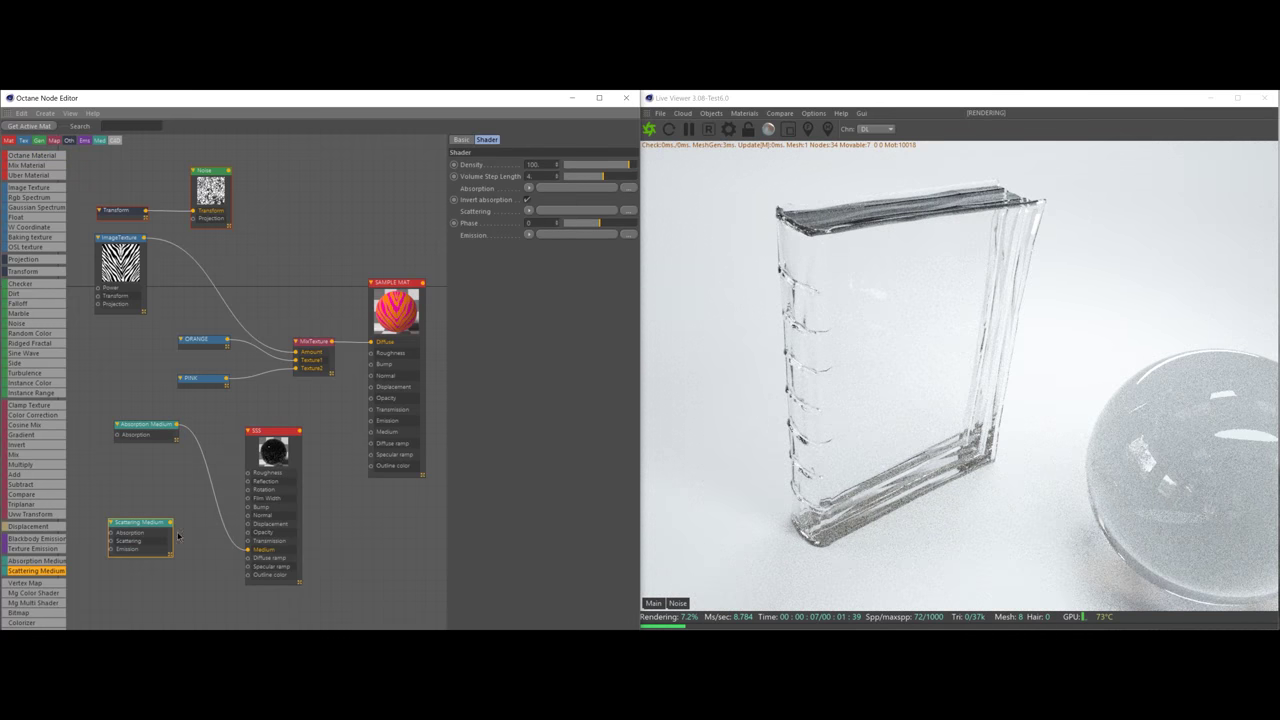
drag(248, 553, 248, 551)
drag(143, 524, 164, 537)
Step: Set the SSS material's Roughness float to 0.3
click(272, 455)
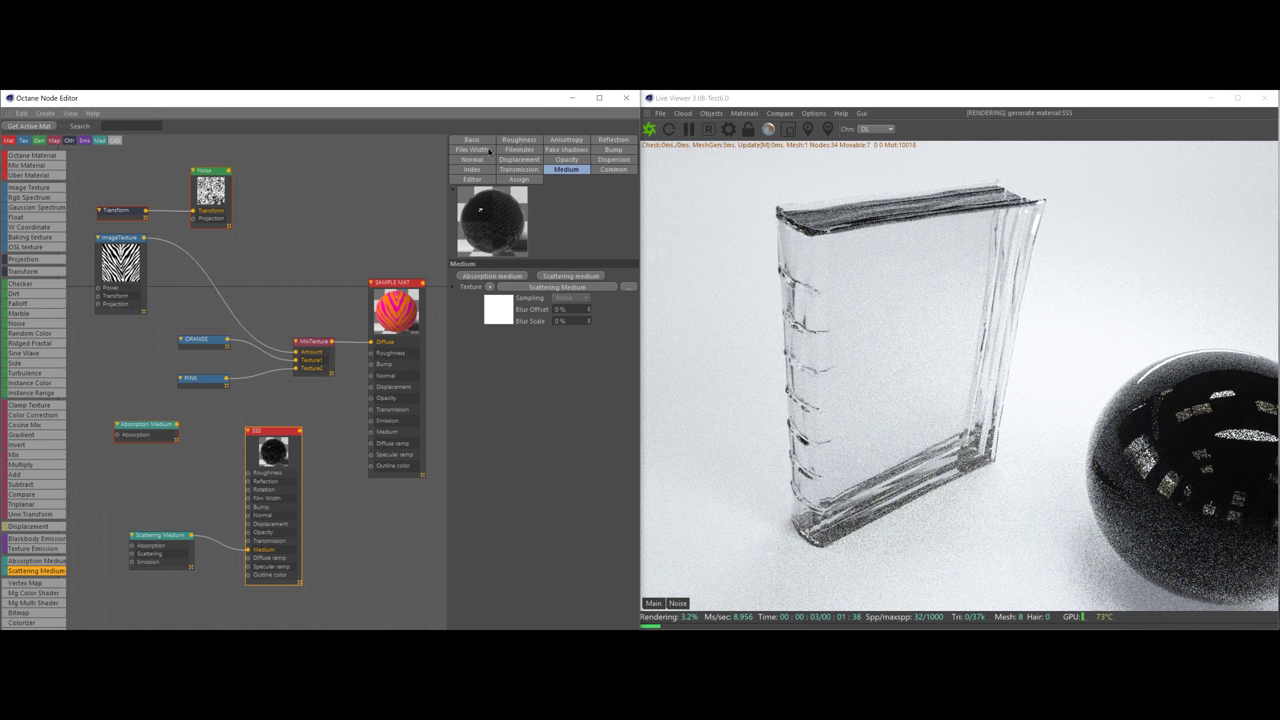
click(518, 139)
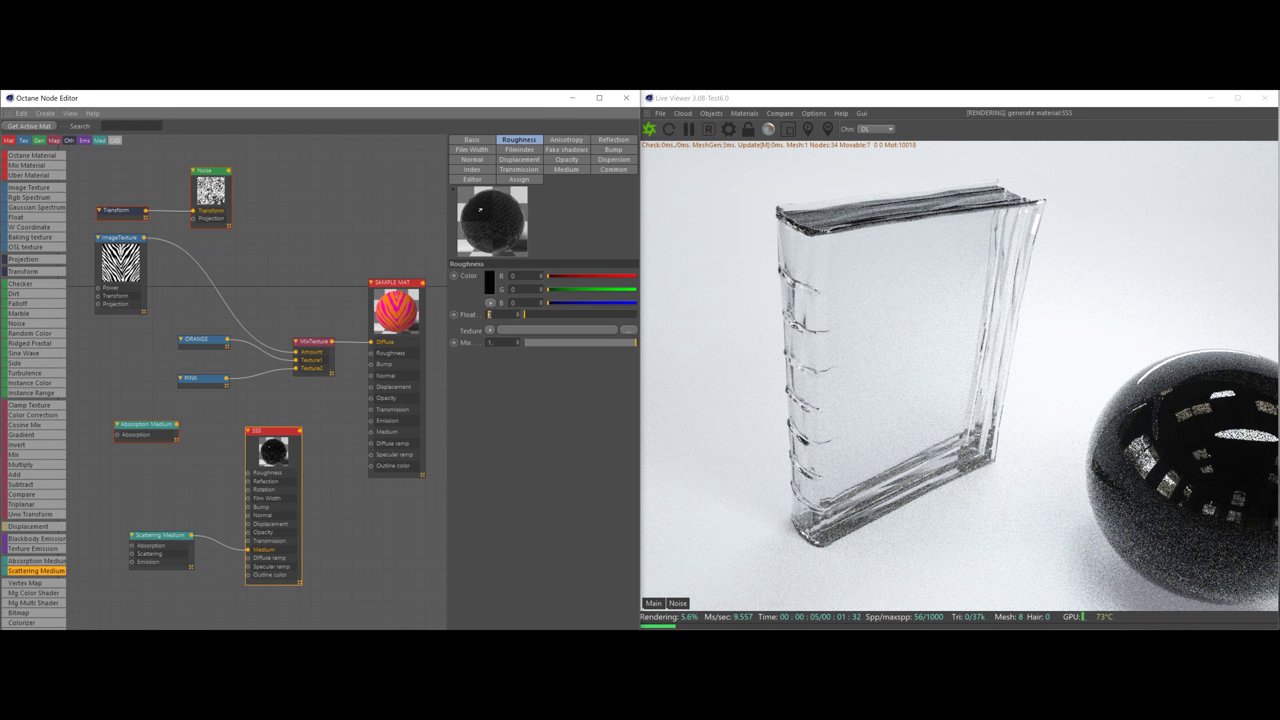
drag(524, 314, 557, 314)
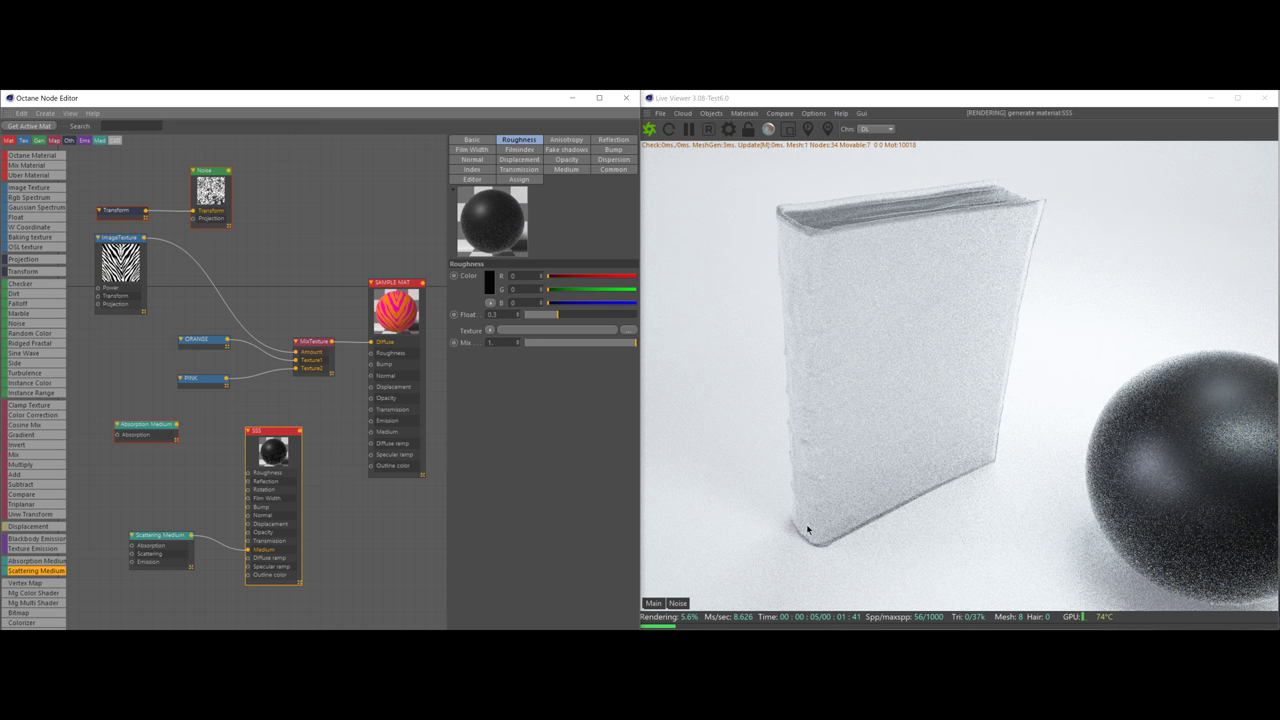
Step: Add a Noise node, connect it to the Scattering Medium's Scattering input, and space out the neighbouring nodes
drag(270, 431, 306, 418)
drag(160, 535, 218, 532)
drag(18, 324, 109, 532)
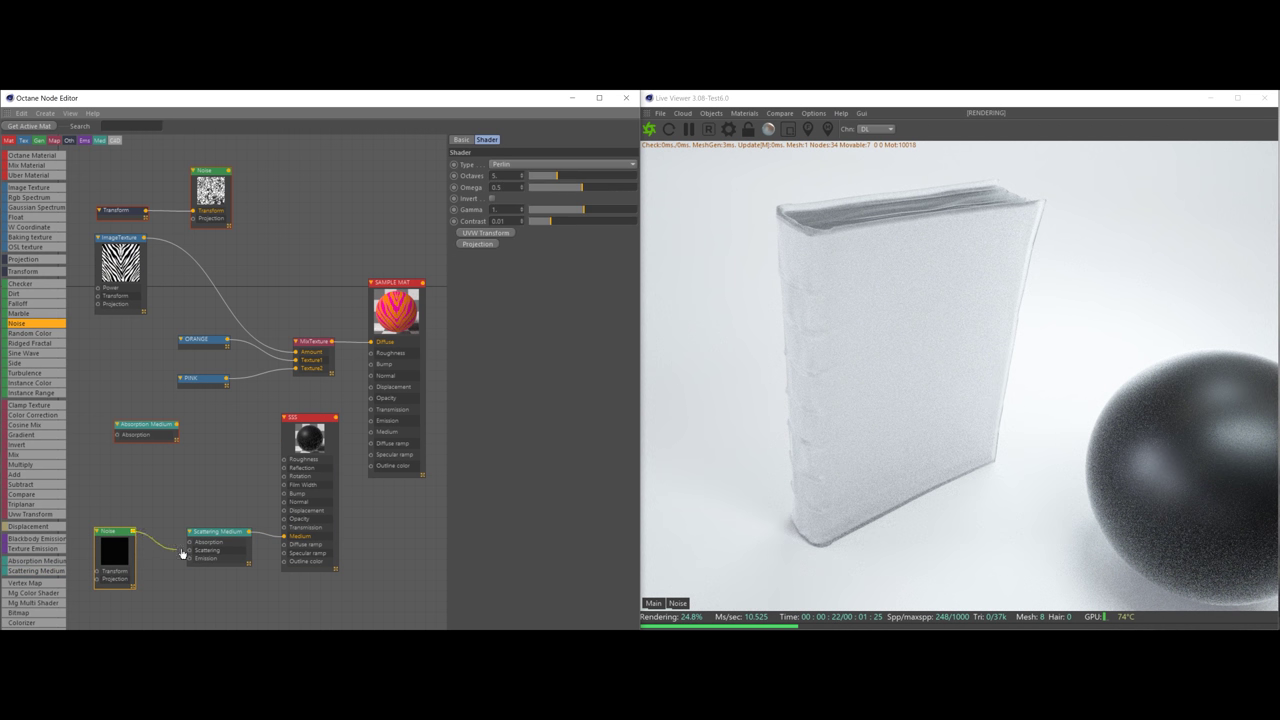
drag(192, 556, 190, 551)
click(226, 537)
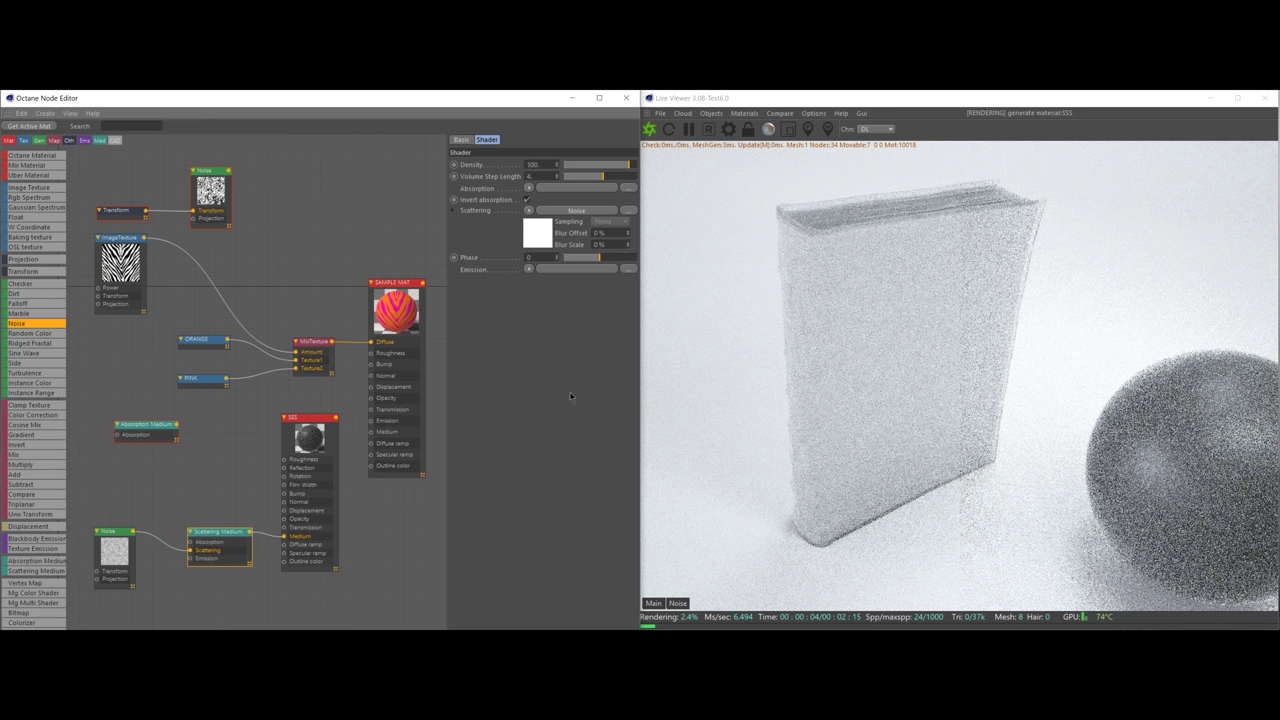
drag(114, 550, 118, 567)
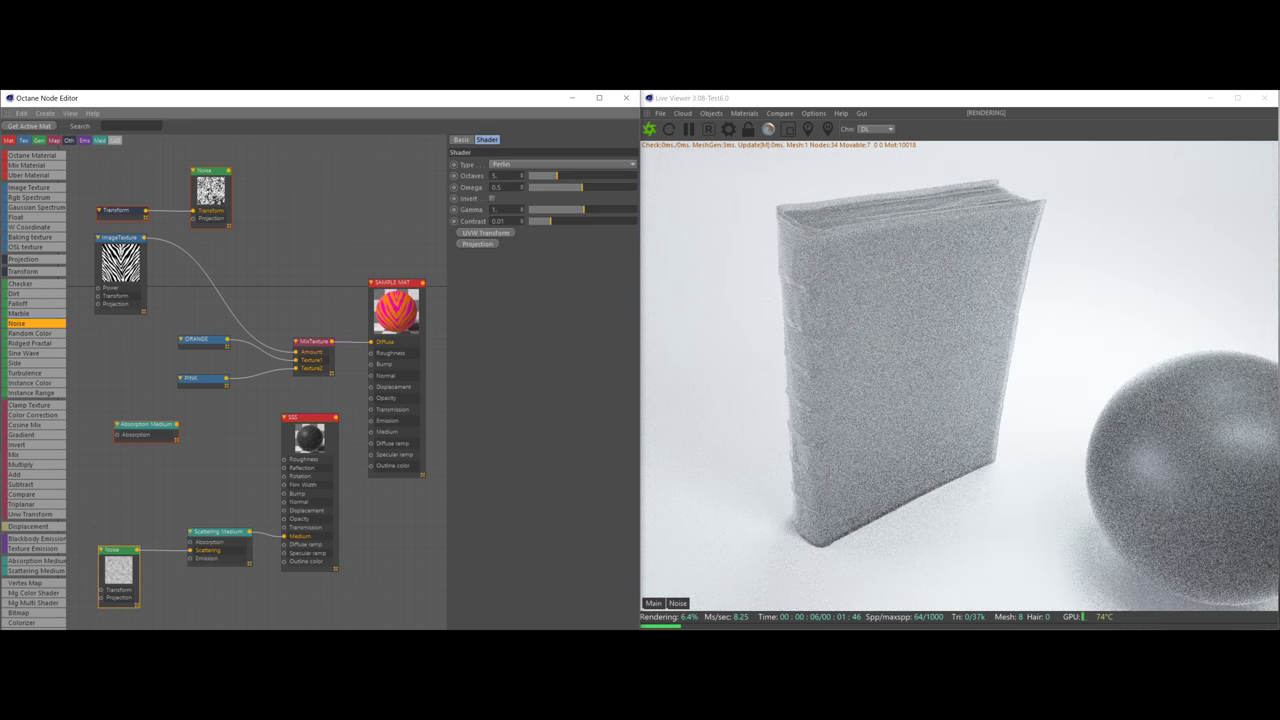
Step: Try a dark scene with a light behind the book and sphere in place of the bright environment
key(ctrl+z)
key(ctrl+z)
key(ctrl+z)
key(ctrl+z)
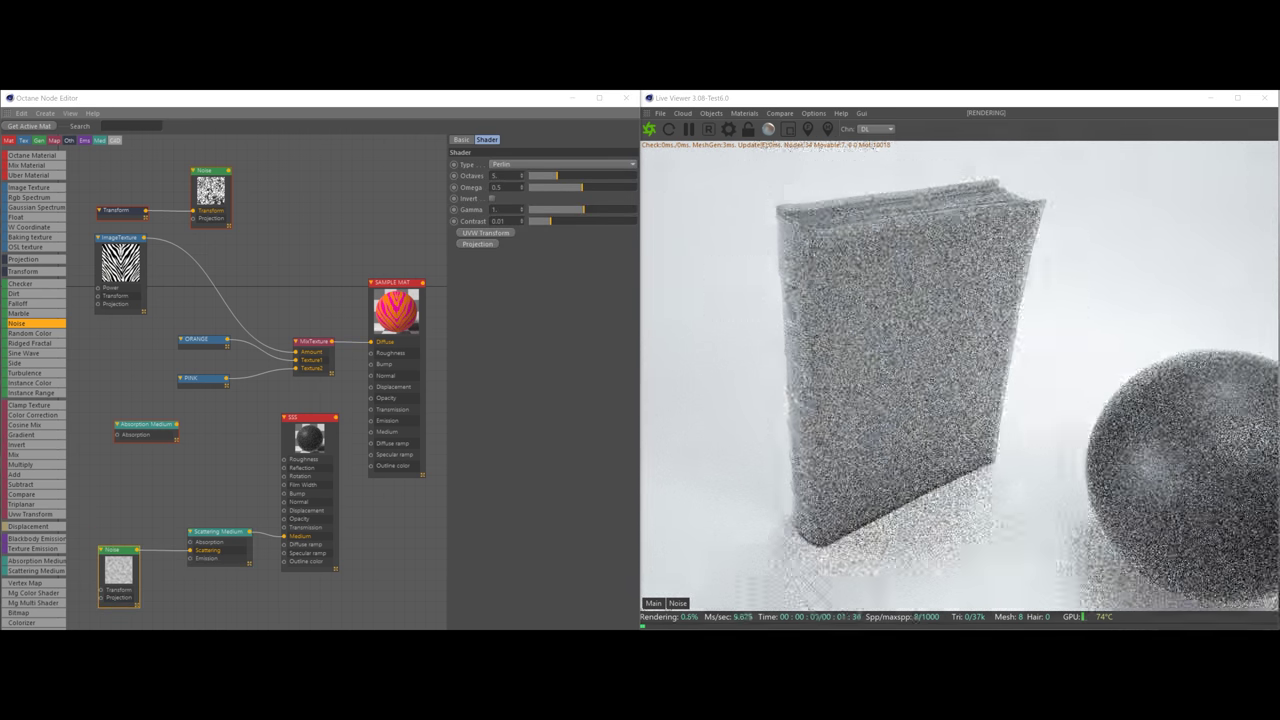
click(711, 113)
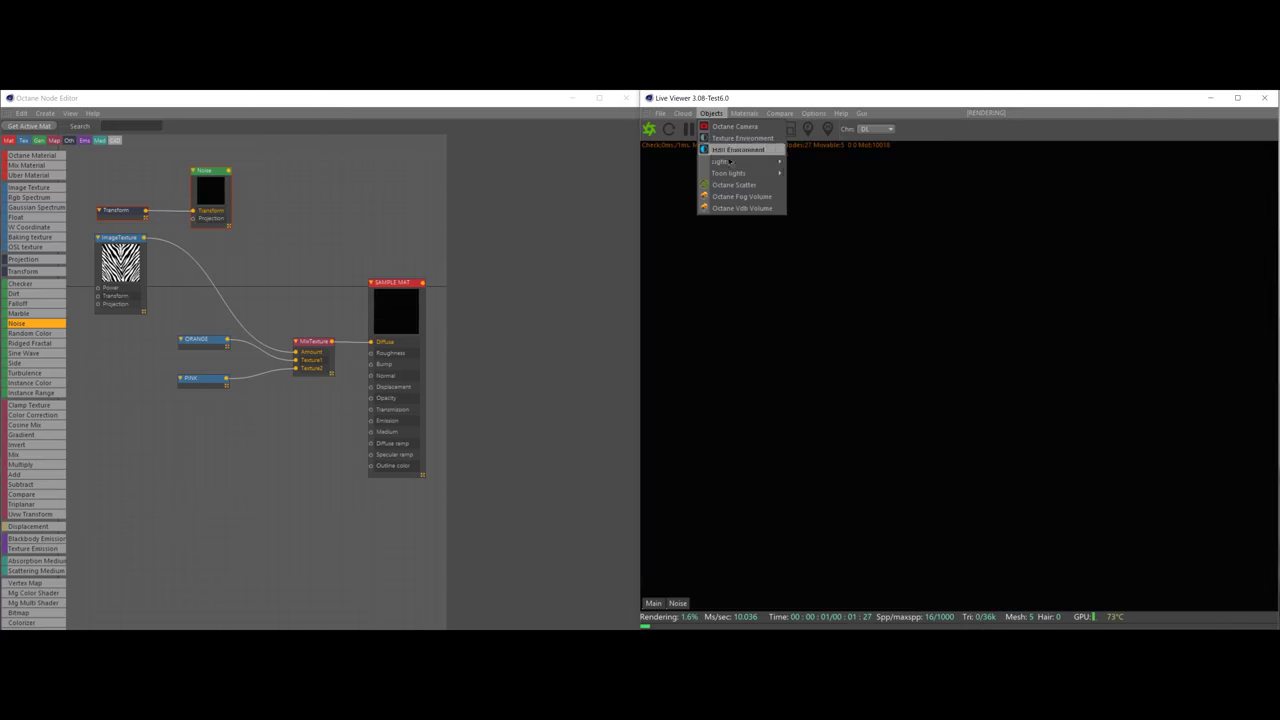
click(740, 148)
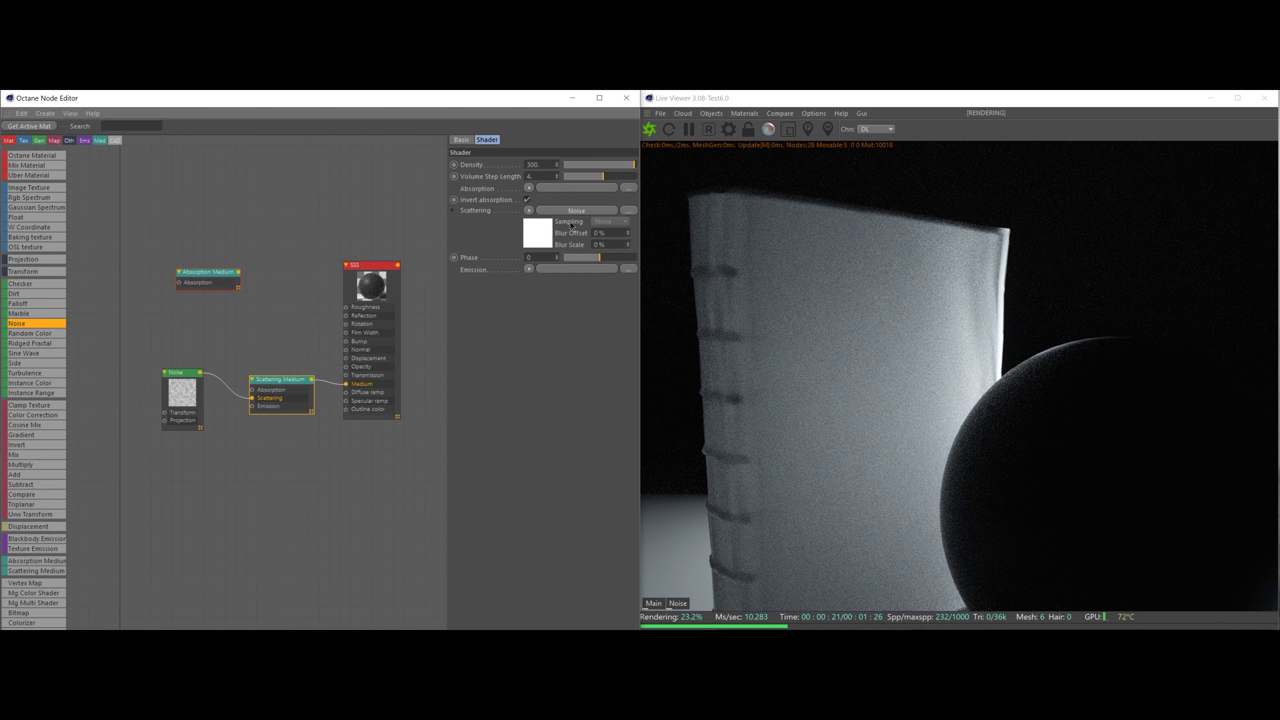
Step: Lower the Scattering Medium's Phase to about -0.87 and connect a new RGB Spectrum node to its Absorption input
click(578, 258)
drag(578, 261, 571, 262)
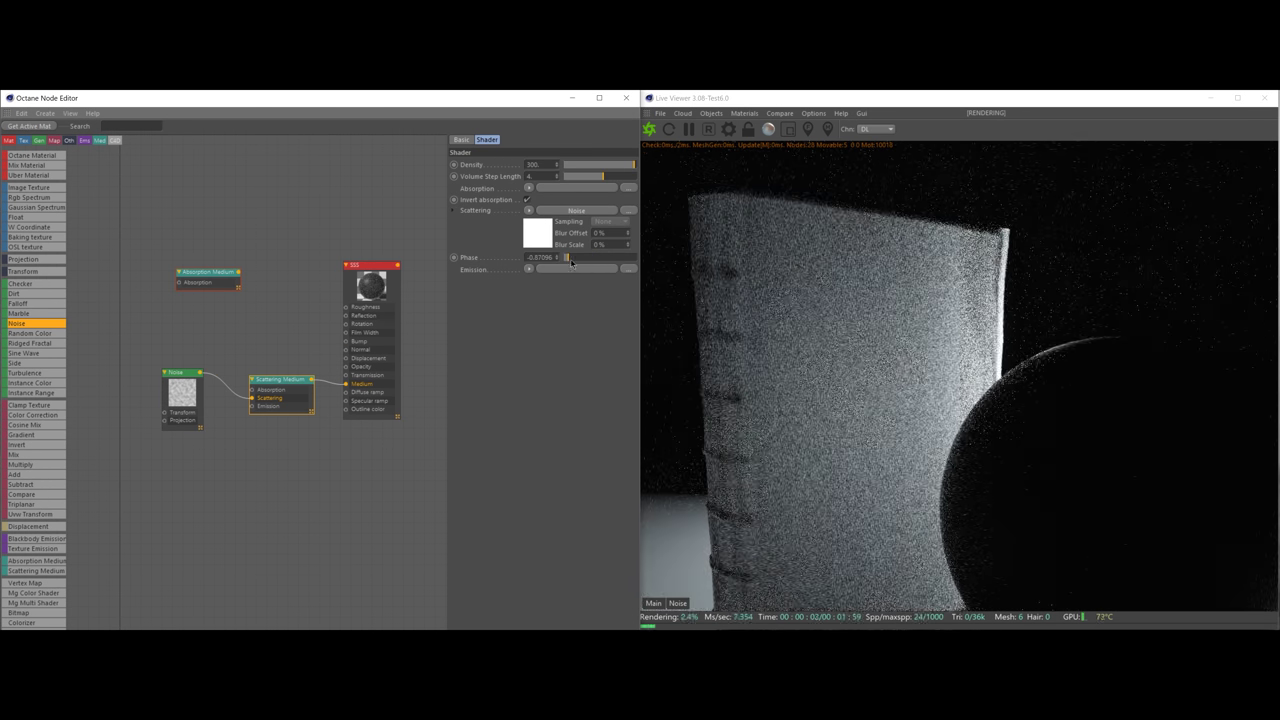
drag(180, 372, 167, 420)
click(185, 334)
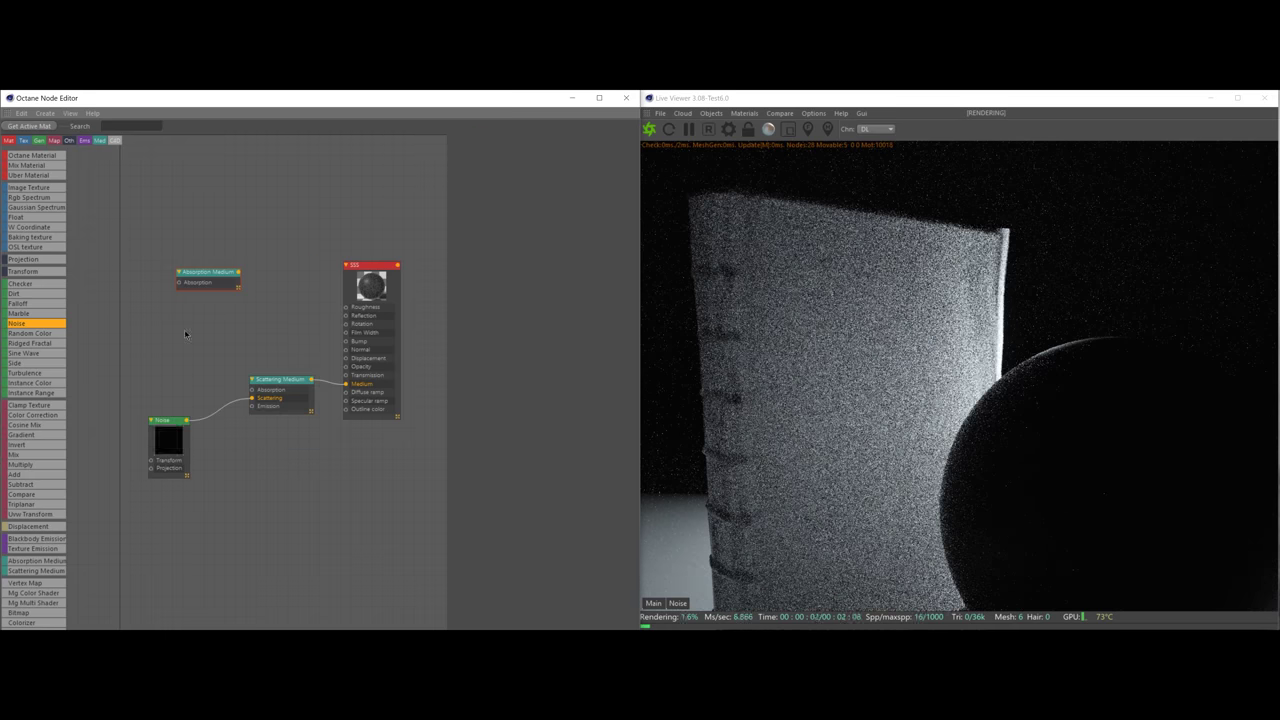
drag(28, 197, 252, 389)
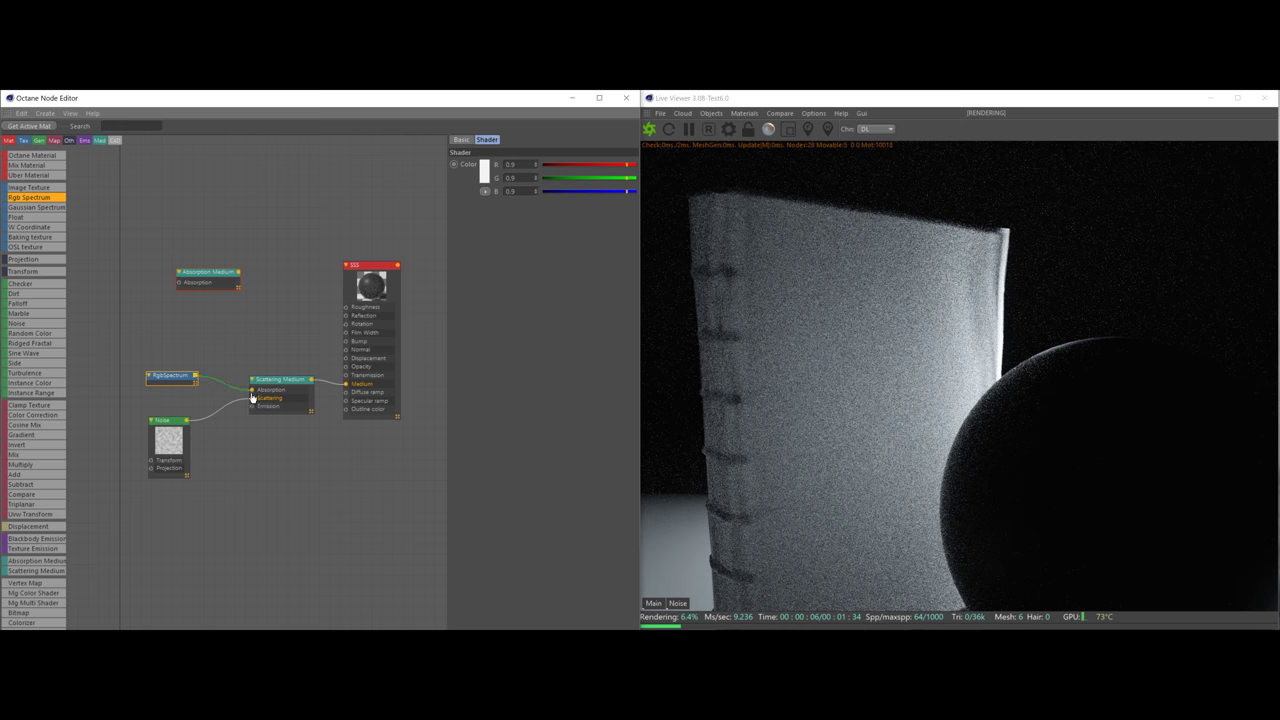
Step: Set the RgbSpectrum colour to a pale peach with R 0.9, G about 0.69 and B about 0.56
click(485, 172)
drag(455, 173, 449, 173)
click(465, 217)
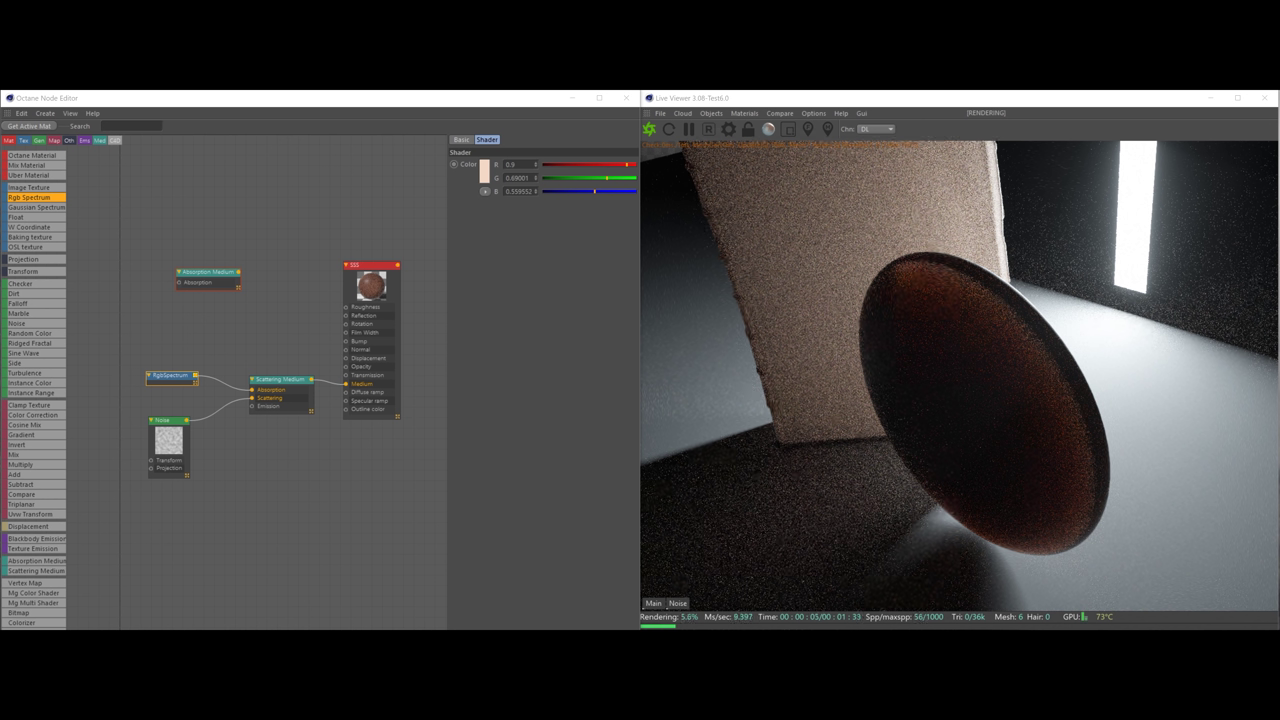
Step: Lower the SSS material's Roughness to 0.1 while checking the translucent sphere up close
scroll(960, 375, up, 5)
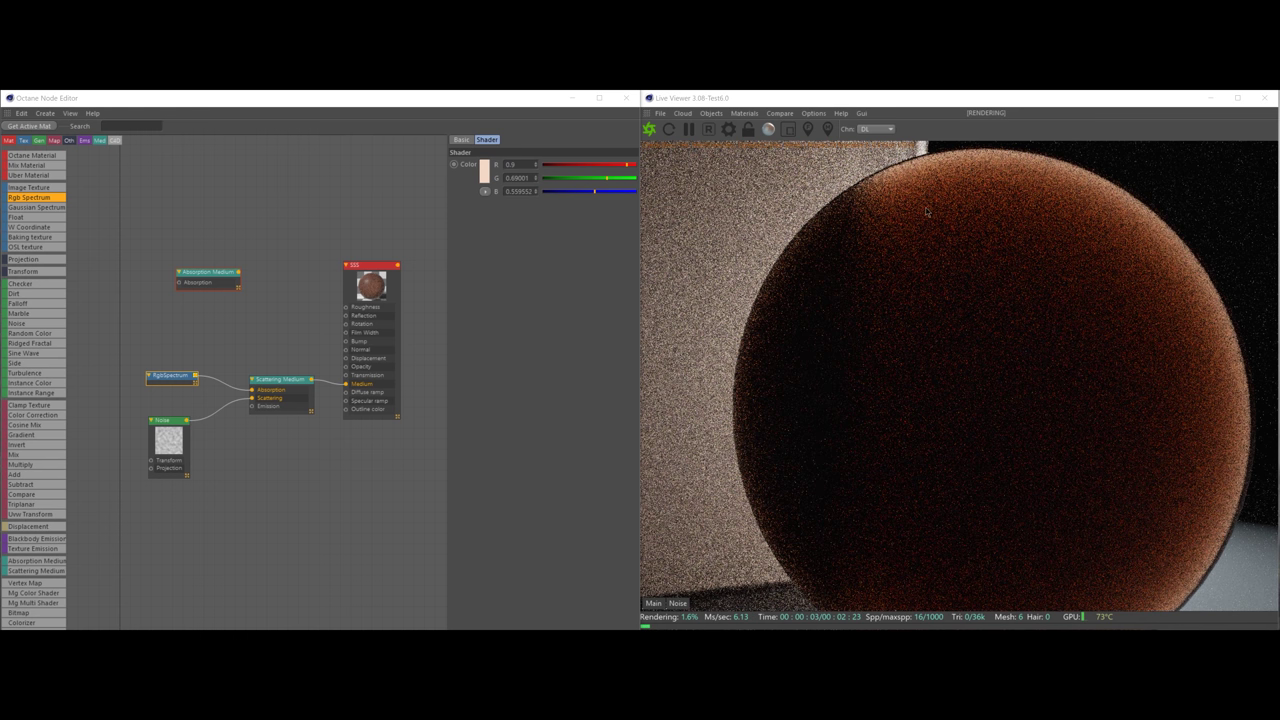
click(1200, 416)
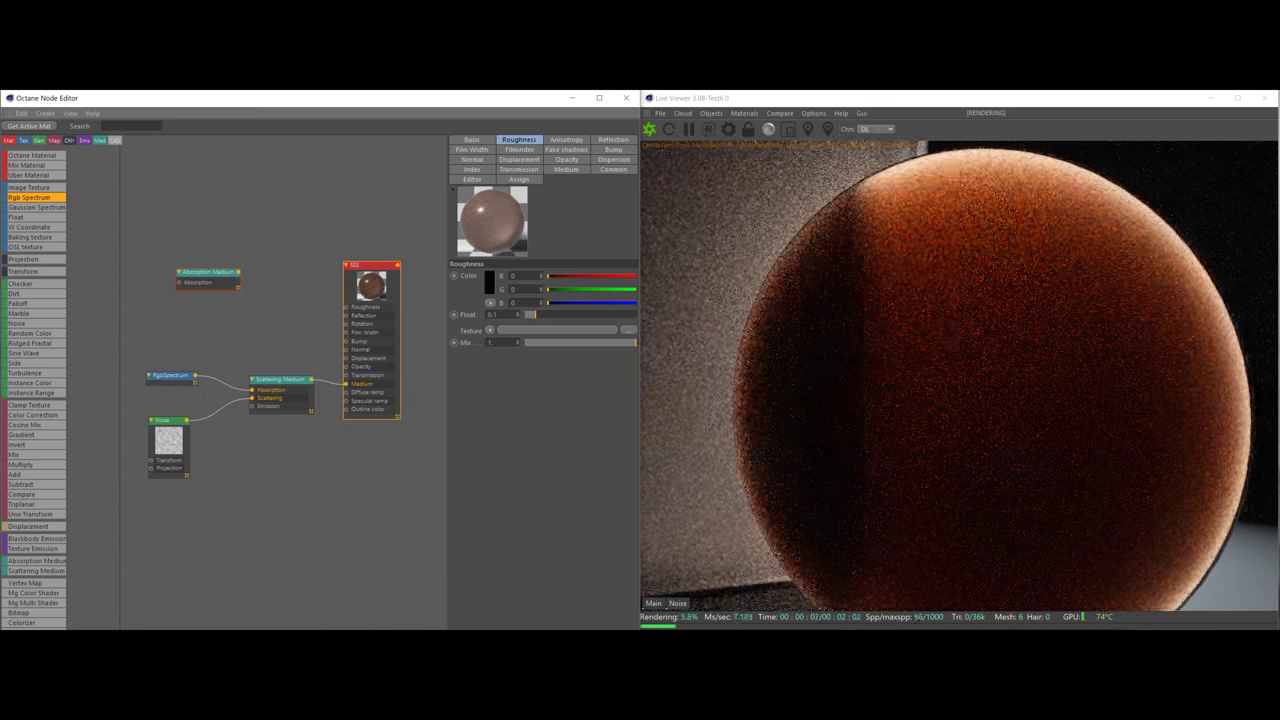
scroll(1200, 416, down, 5)
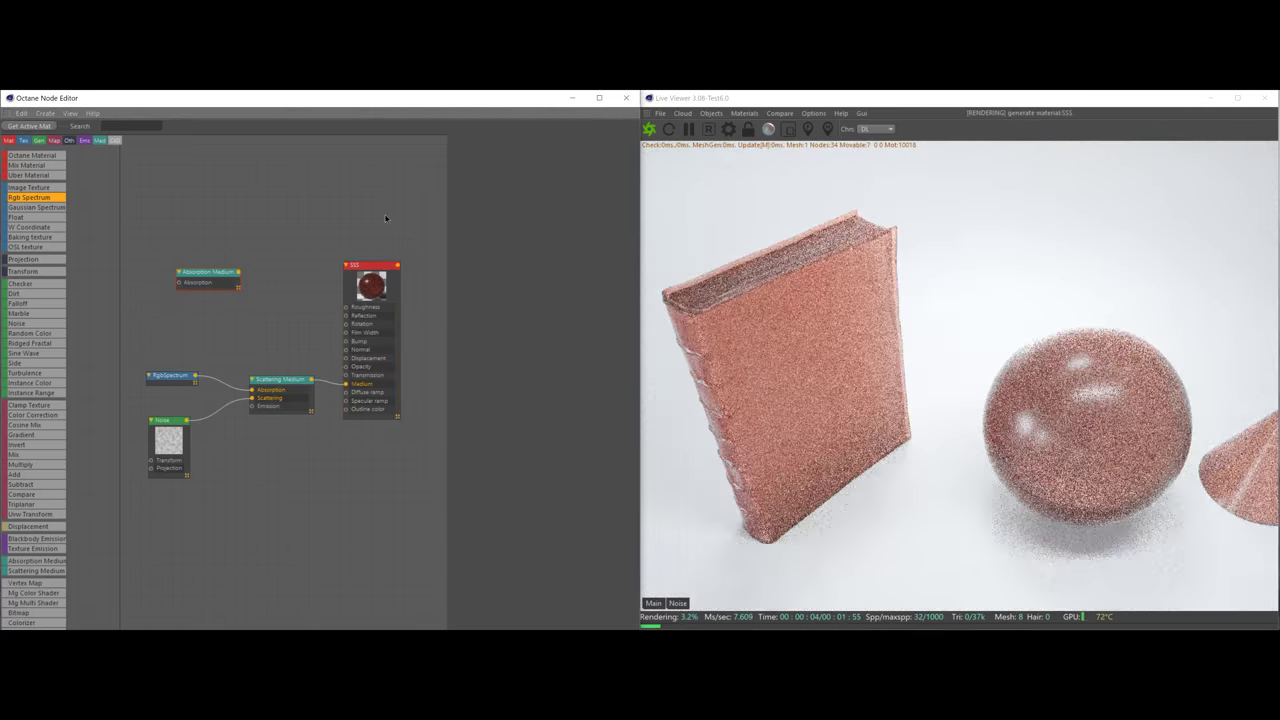
Step: Add an Octane Mix Material node and place it beside the SAMPLE MAT material
drag(13, 167, 238, 210)
drag(345, 178, 284, 167)
middle_drag(362, 170, 351, 214)
drag(308, 232, 433, 226)
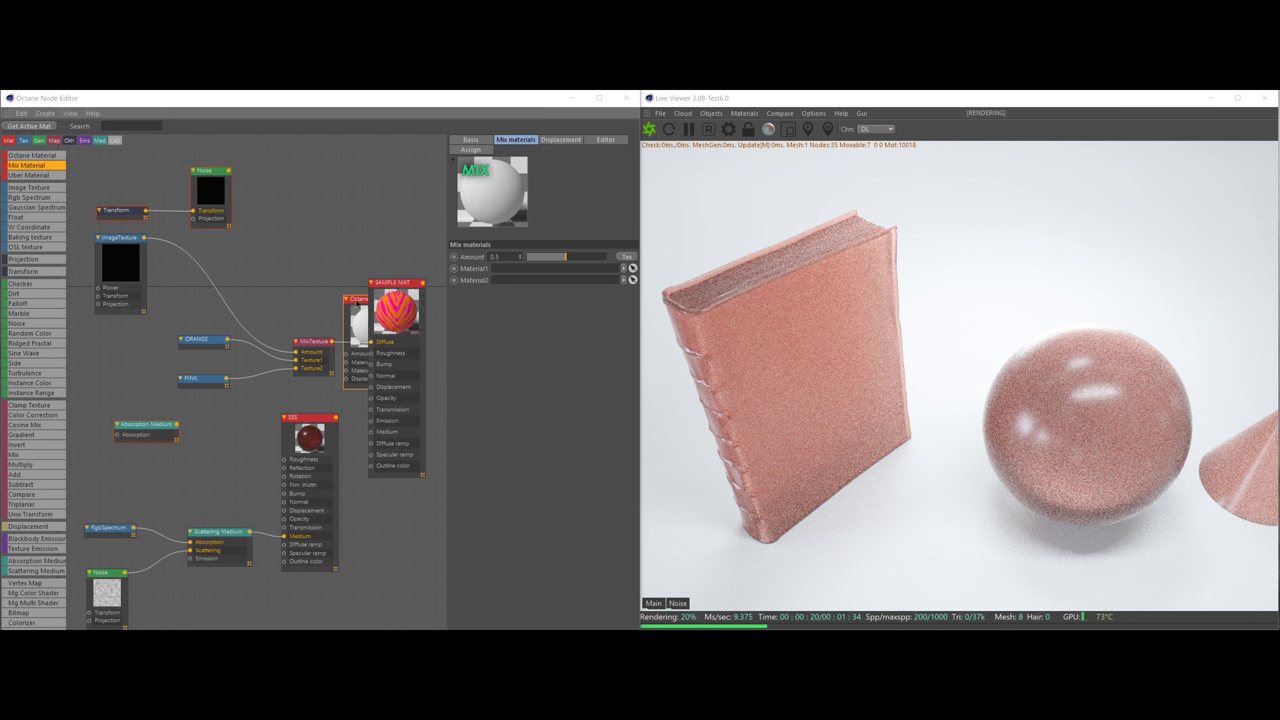
mouse_move(388, 290)
mouse_down()
mouse_move(421, 294)
mouse_move(367, 274)
mouse_move(339, 194)
mouse_move(403, 285)
mouse_up()
Step: Delete the unused Absorption Medium and rearrange the SAMPLE MAT, SSS and Mix Material nodes with clear space between them
middle_drag(288, 375, 250, 308)
scroll(250, 308, down, 3)
click(156, 340)
key(Delete)
drag(298, 257, 411, 323)
drag(262, 338, 324, 420)
drag(271, 293, 270, 280)
drag(418, 335, 424, 351)
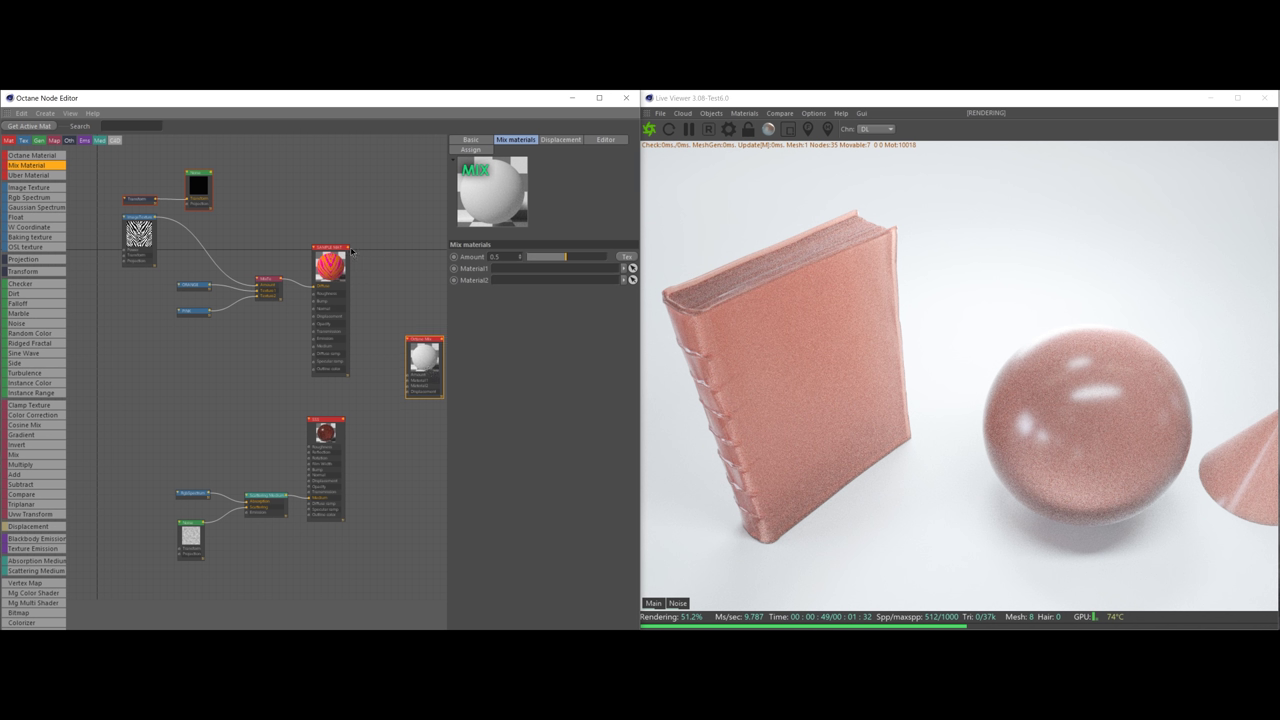
Step: Connect SAMPLE MAT to the Mix Material's Material1 and SSS to its Material2, and show the mix on the sample objects
drag(349, 251, 408, 385)
click(405, 425)
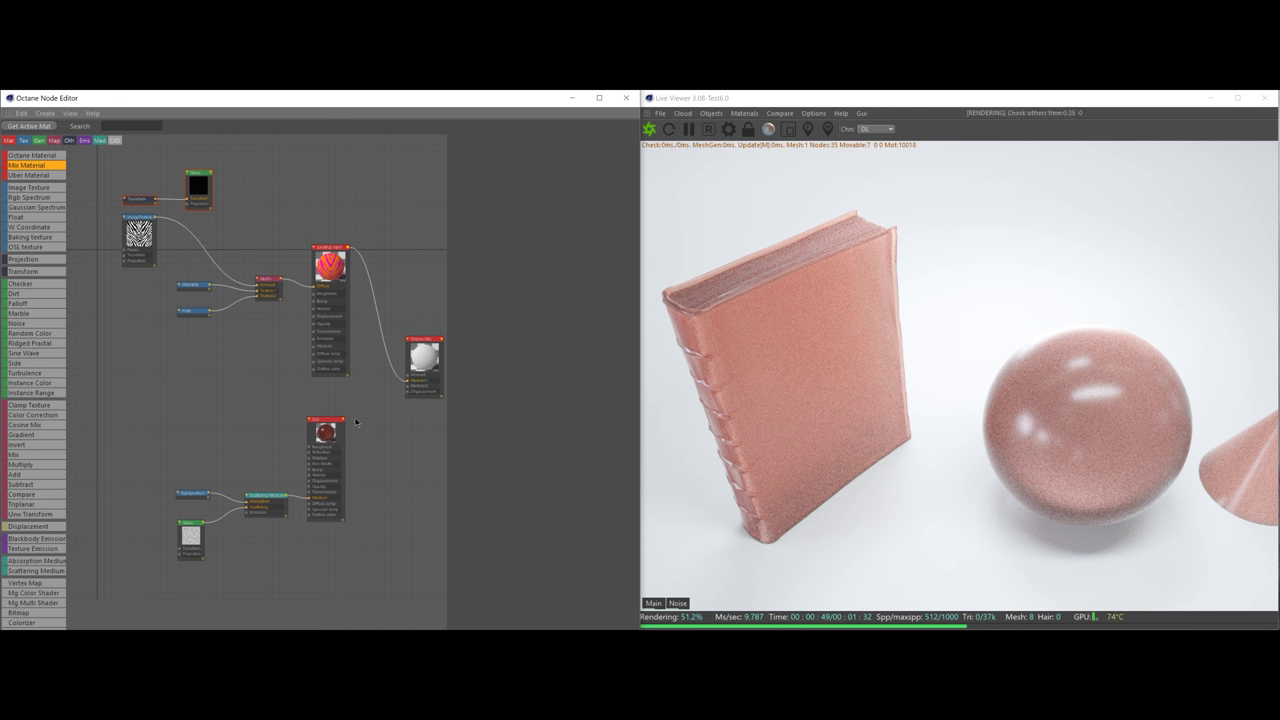
drag(342, 423, 408, 386)
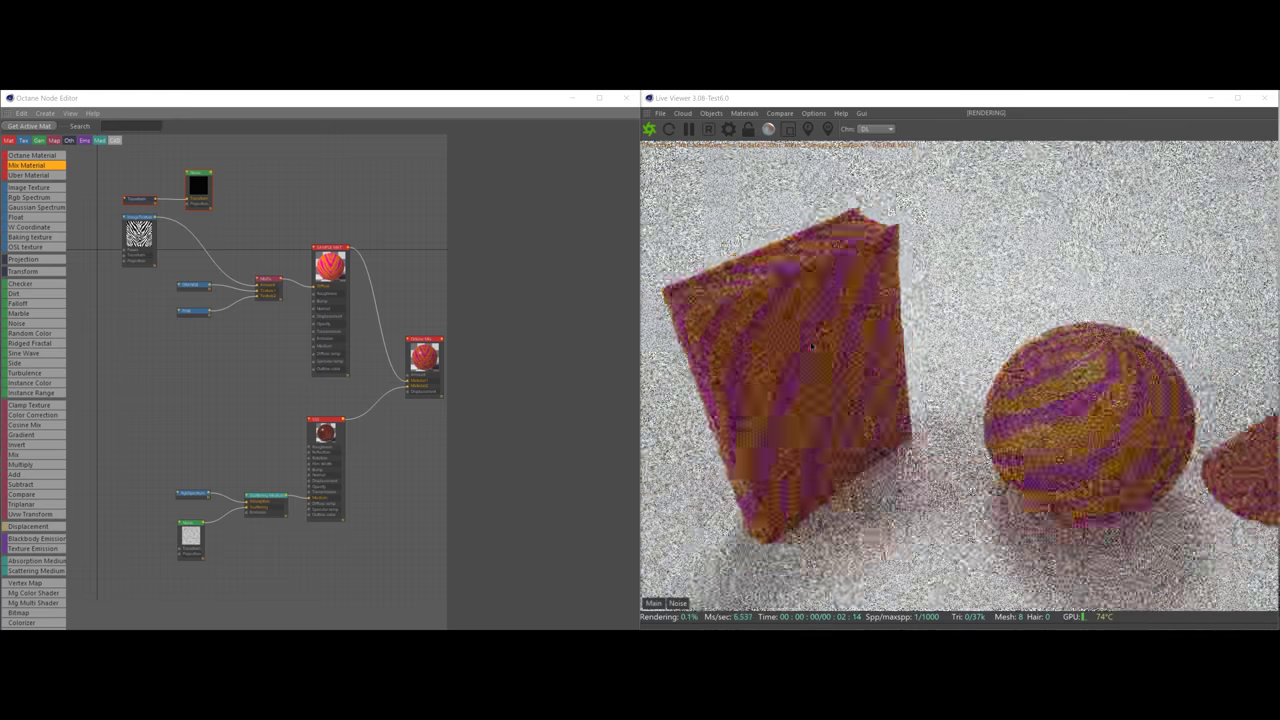
mouse_move(811, 346)
mouse_down()
mouse_move(826, 325)
mouse_move(803, 336)
mouse_up()
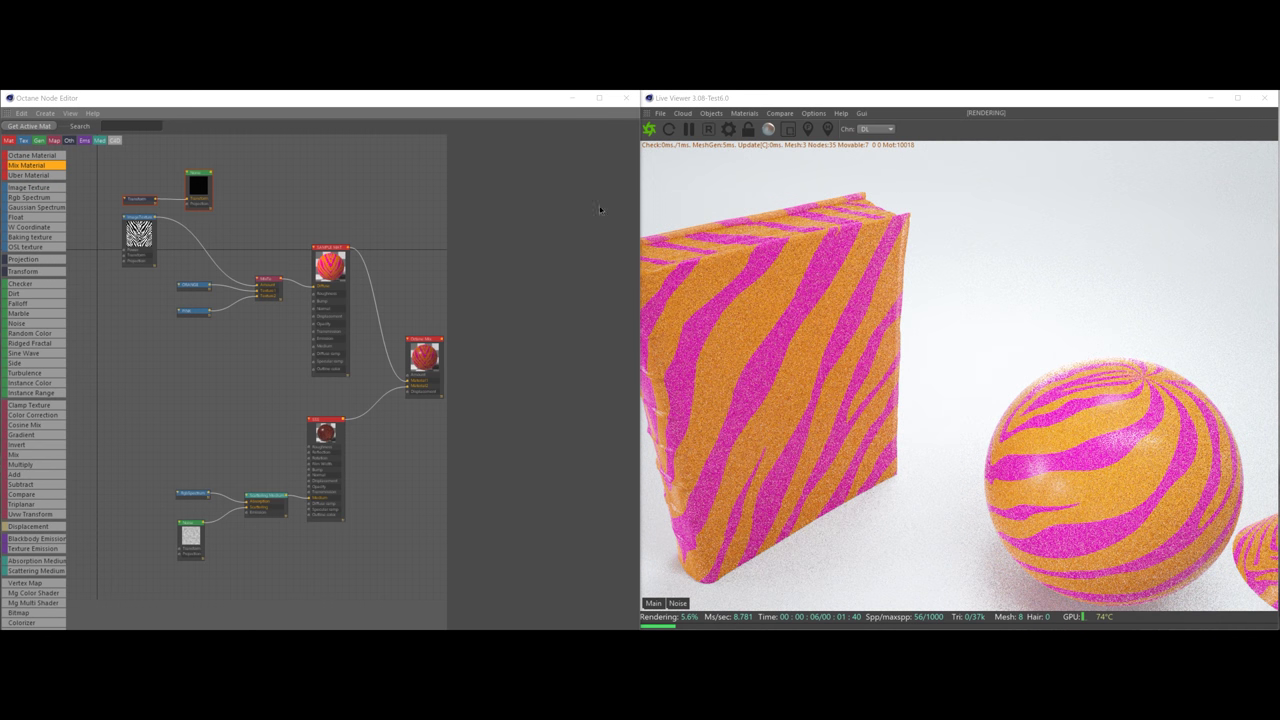
Step: Try the zebra ImageTexture as the Mix Material's Amount and inspect the striped blend on the book up close
drag(155, 220, 408, 381)
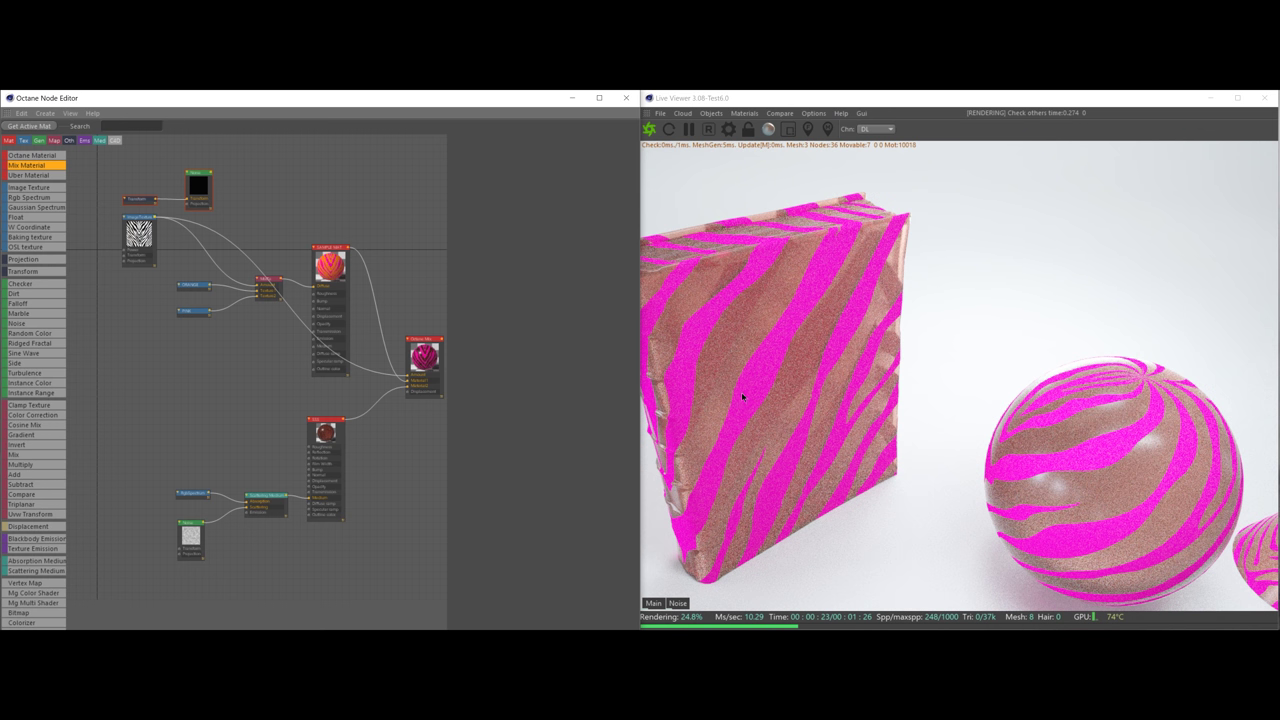
scroll(857, 394, up, 8)
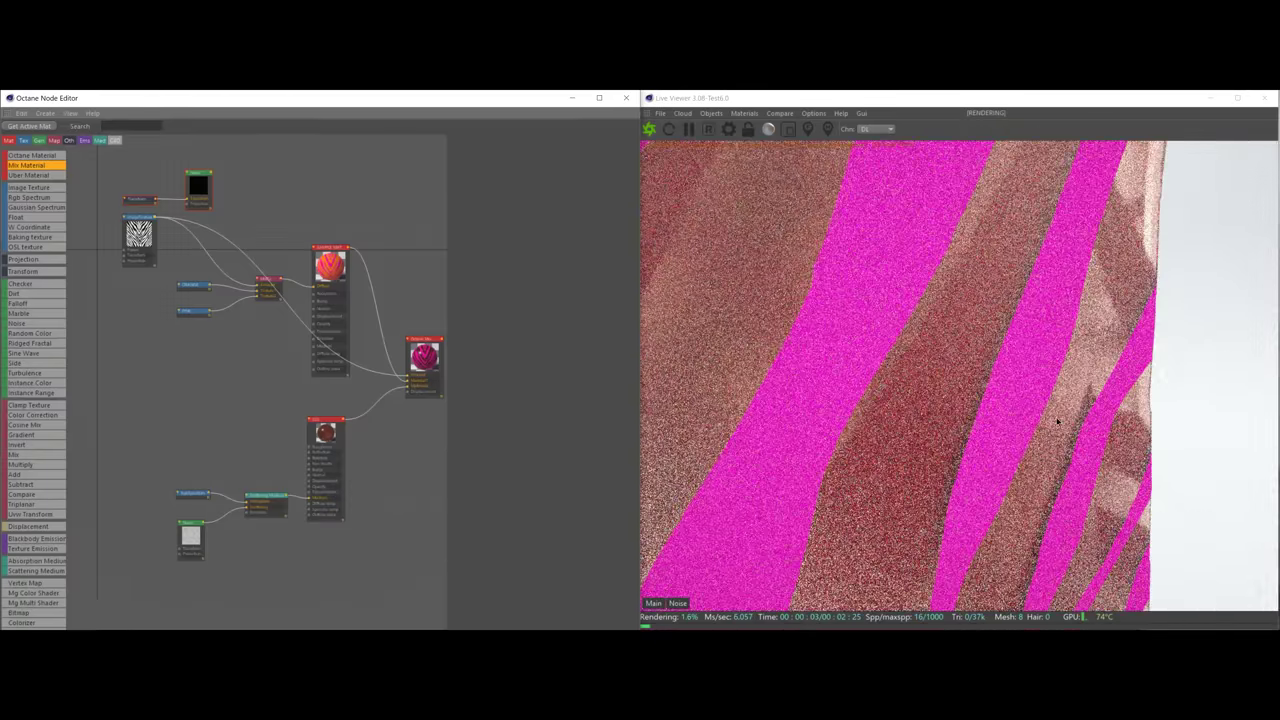
mouse_move(1183, 368)
mouse_down()
mouse_move(985, 365)
mouse_move(1184, 370)
mouse_up()
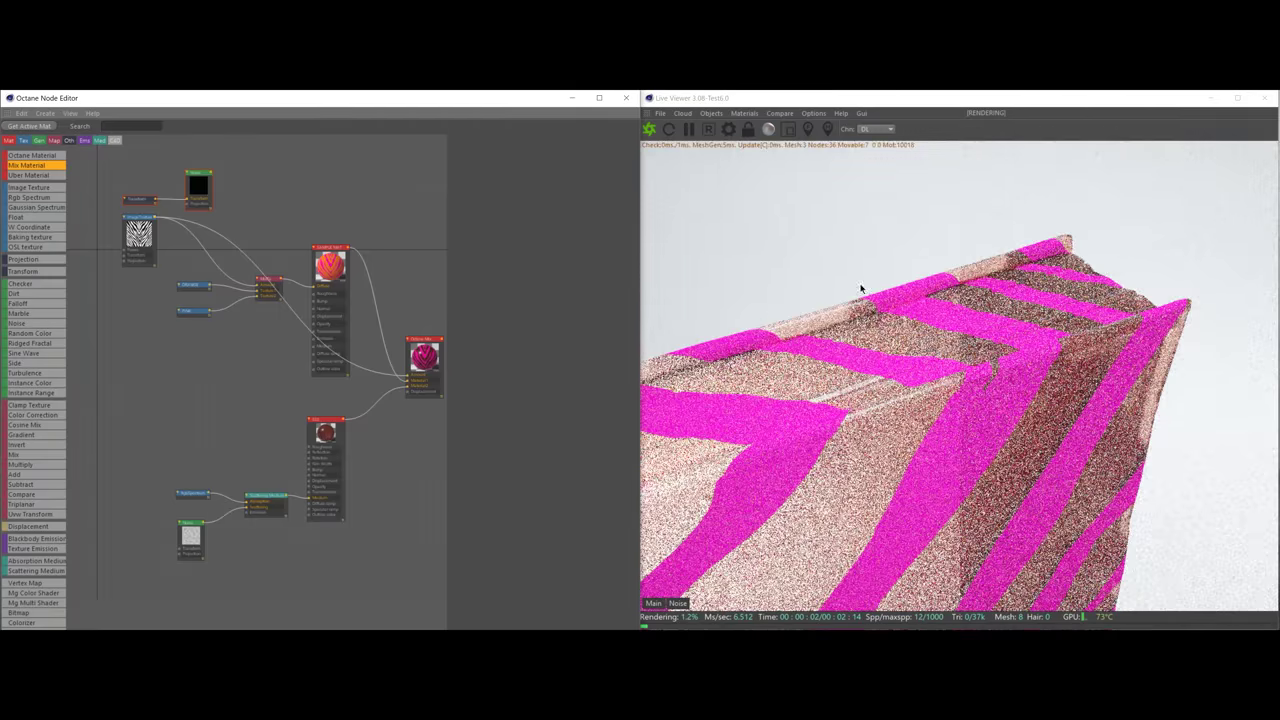
drag(1109, 405, 1037, 371)
Step: Connect the chips Noise to the Amount of both the Mix Material and the MixTexture, inserting an Invert node before the MixTexture
drag(212, 173, 408, 380)
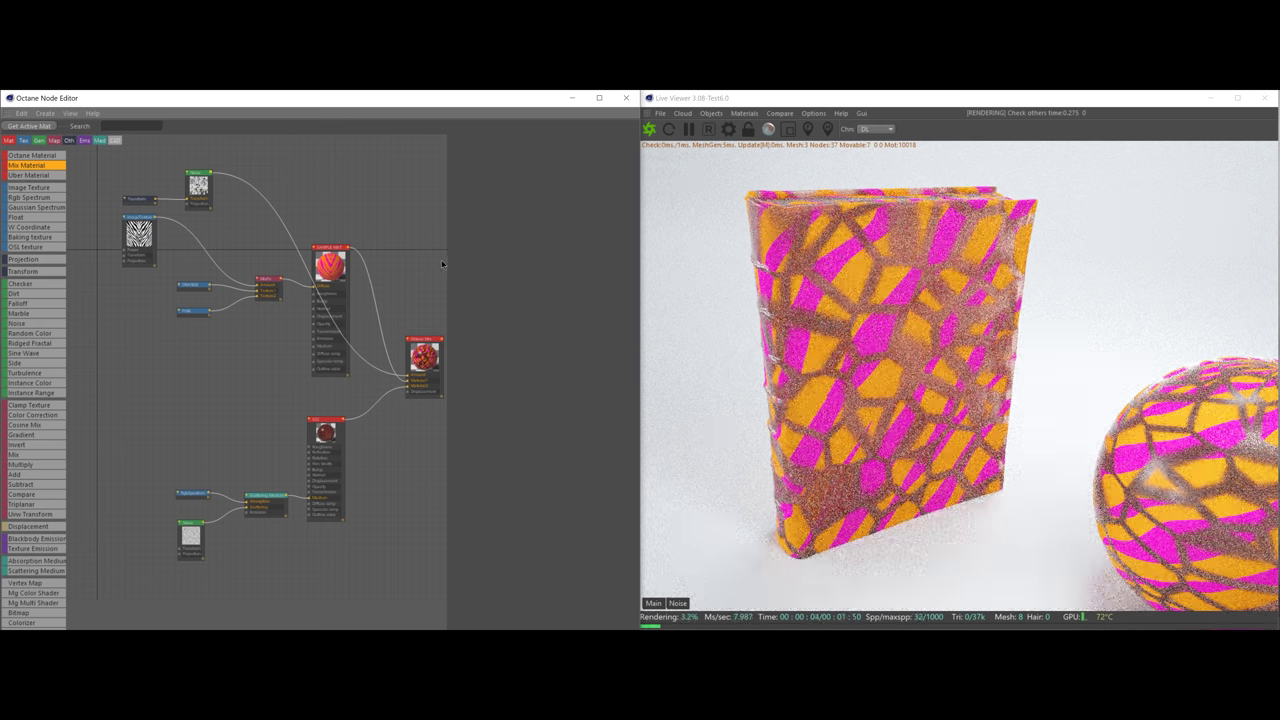
drag(210, 175, 257, 285)
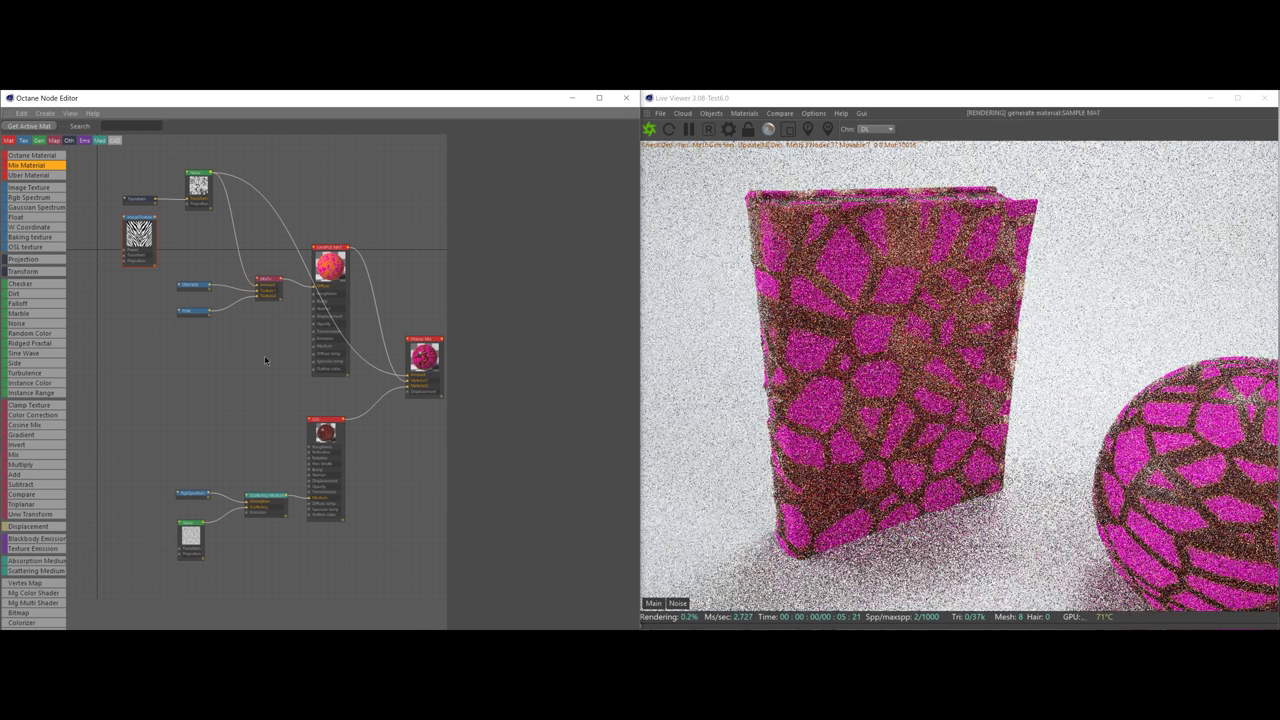
drag(18, 445, 235, 234)
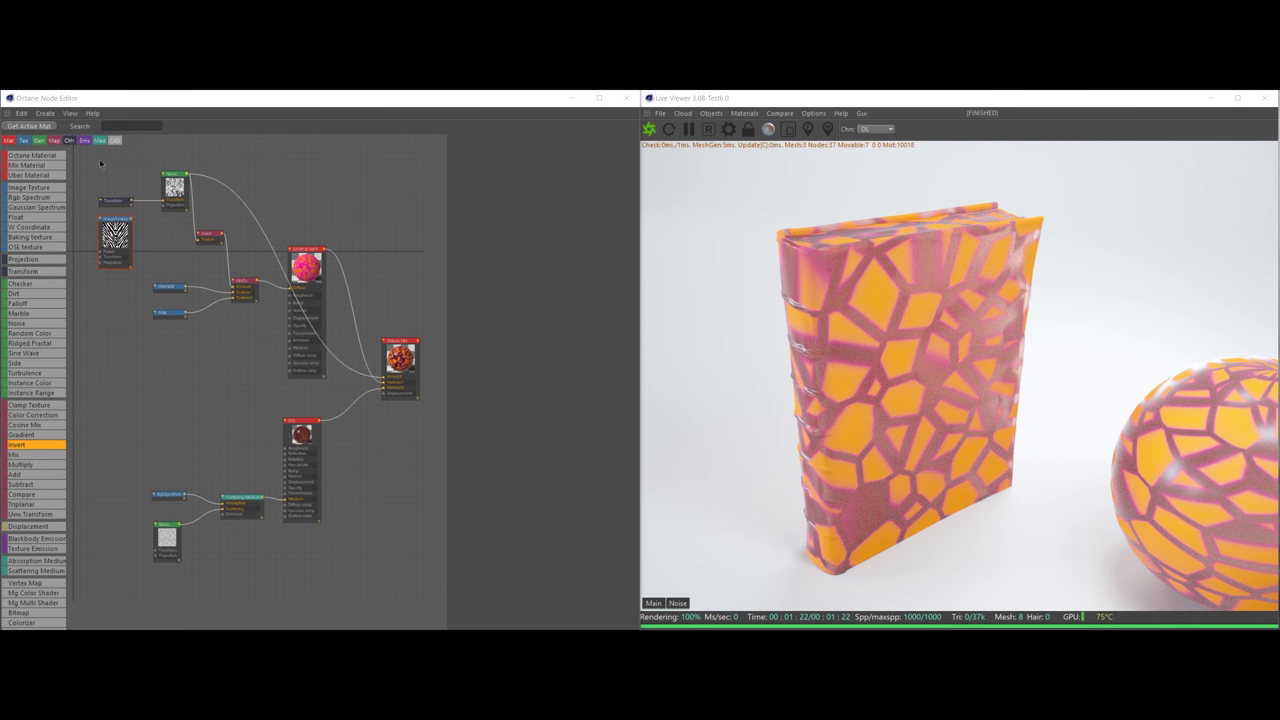
Step: Open the Mix Material in the Material Editor and examine the Noise shader that drives its Amount
click(375, 278)
double_click(400, 357)
drag(338, 82, 630, 182)
click(655, 328)
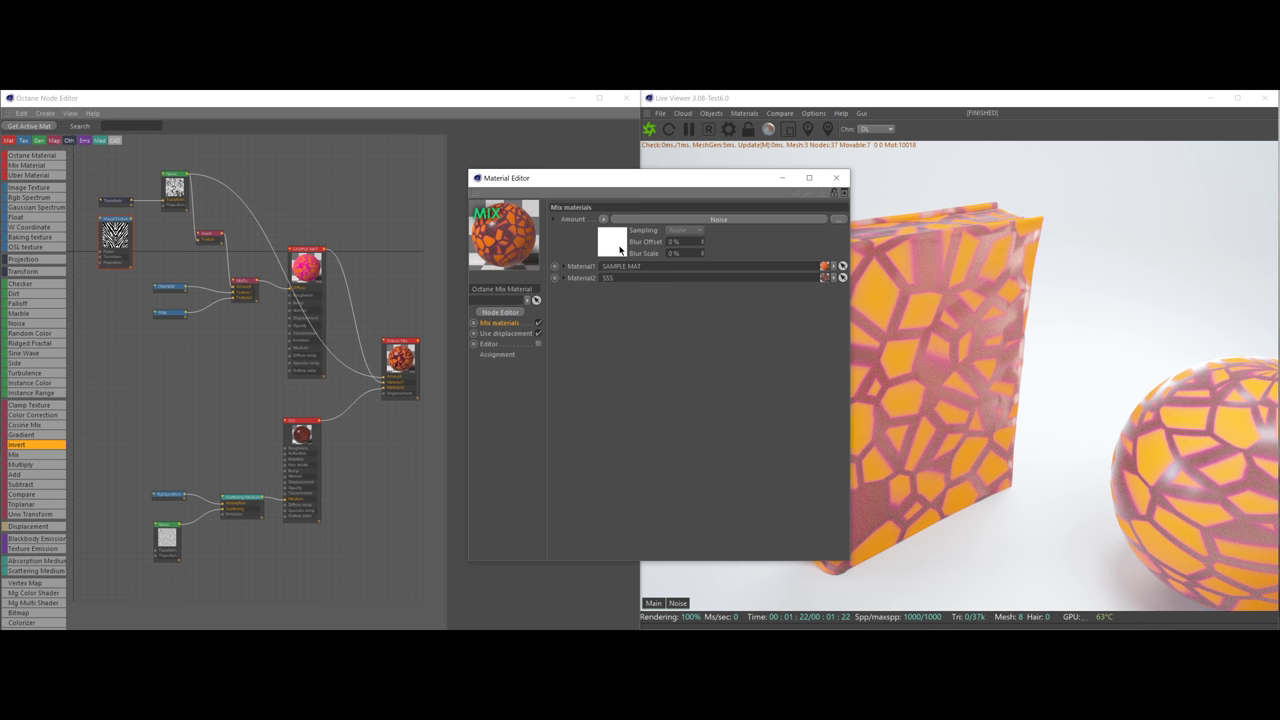
click(620, 250)
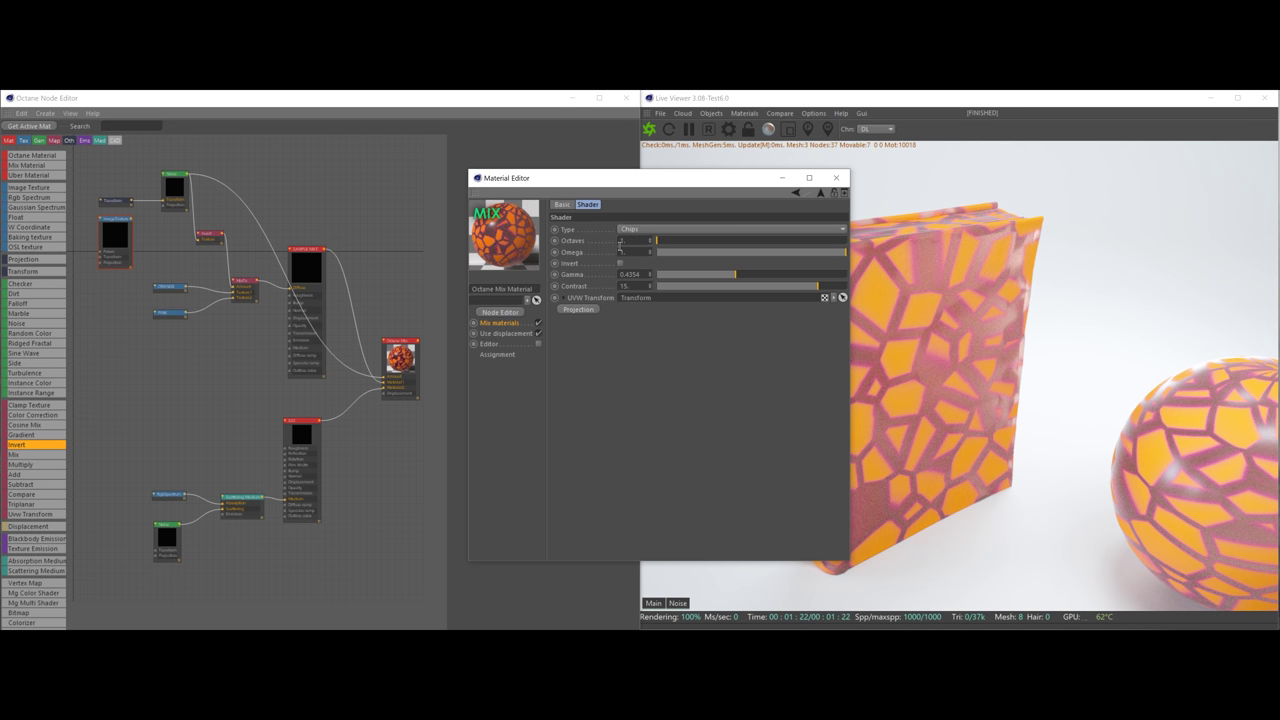
click(525, 327)
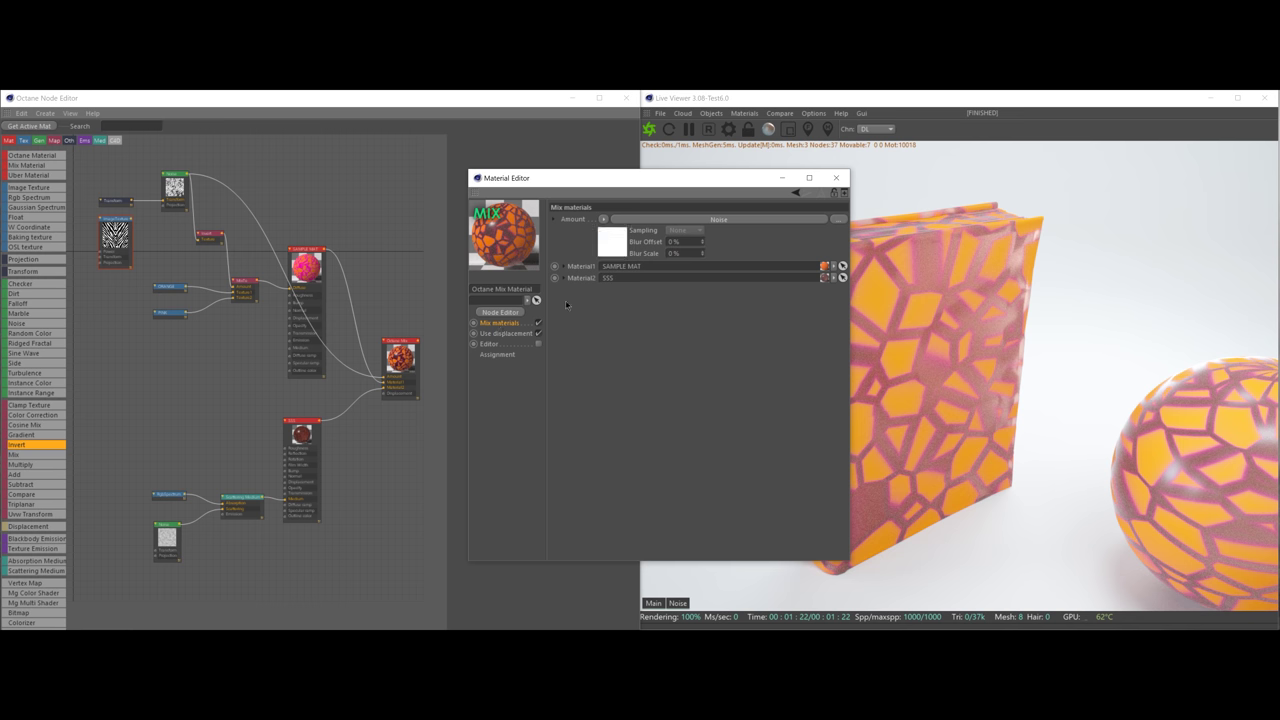
Step: Examine the nested SAMPLE MAT and SSS settings in the Material Editor, including the Diffuse MixTexture's Amount and colour textures
click(581, 267)
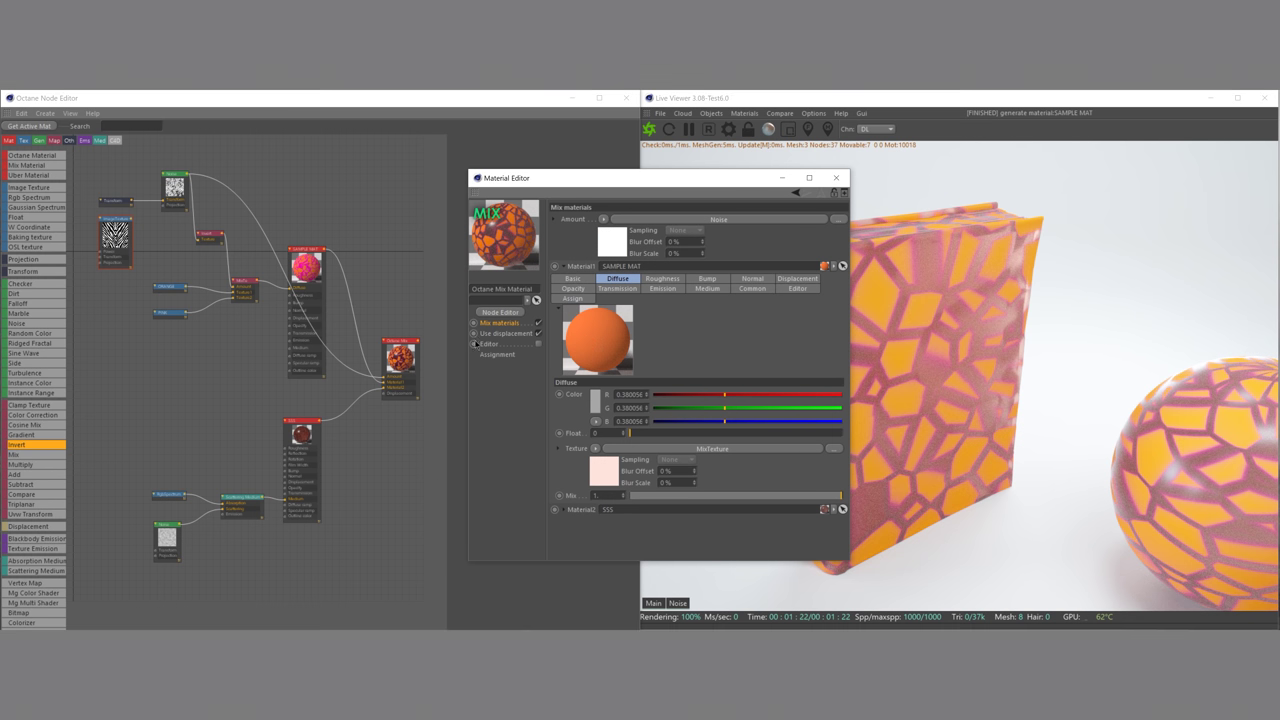
click(604, 467)
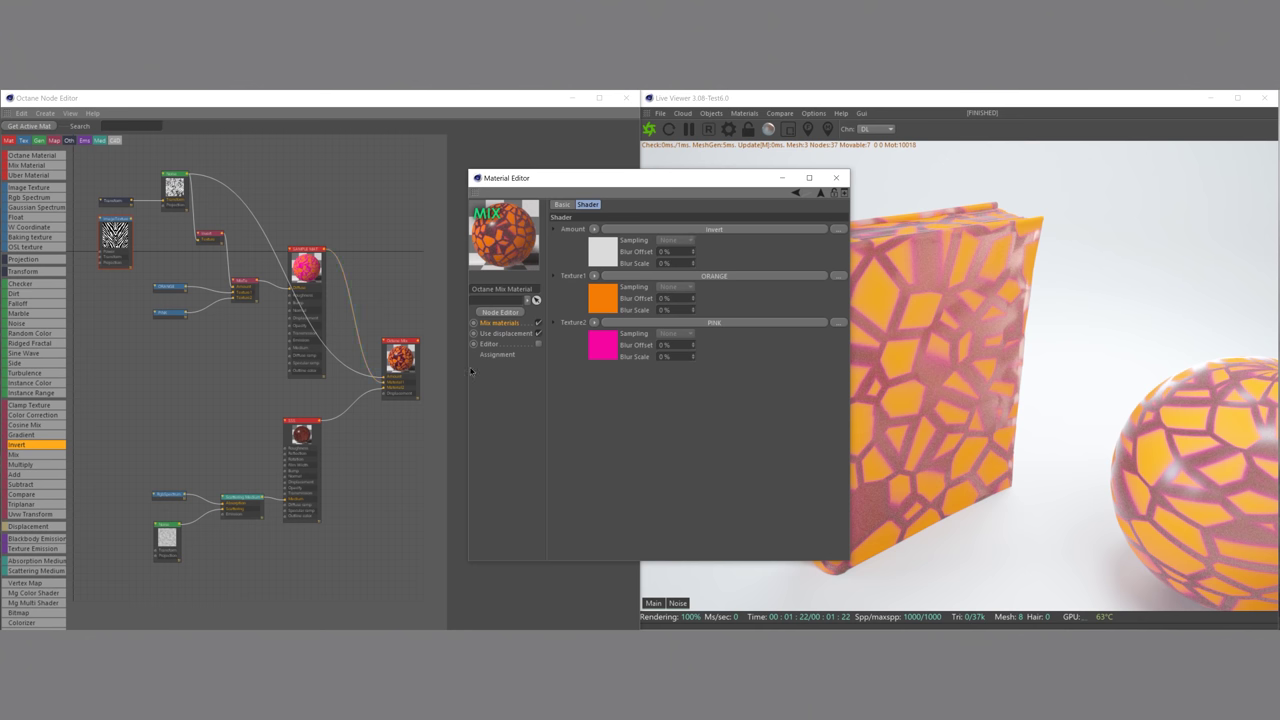
click(510, 324)
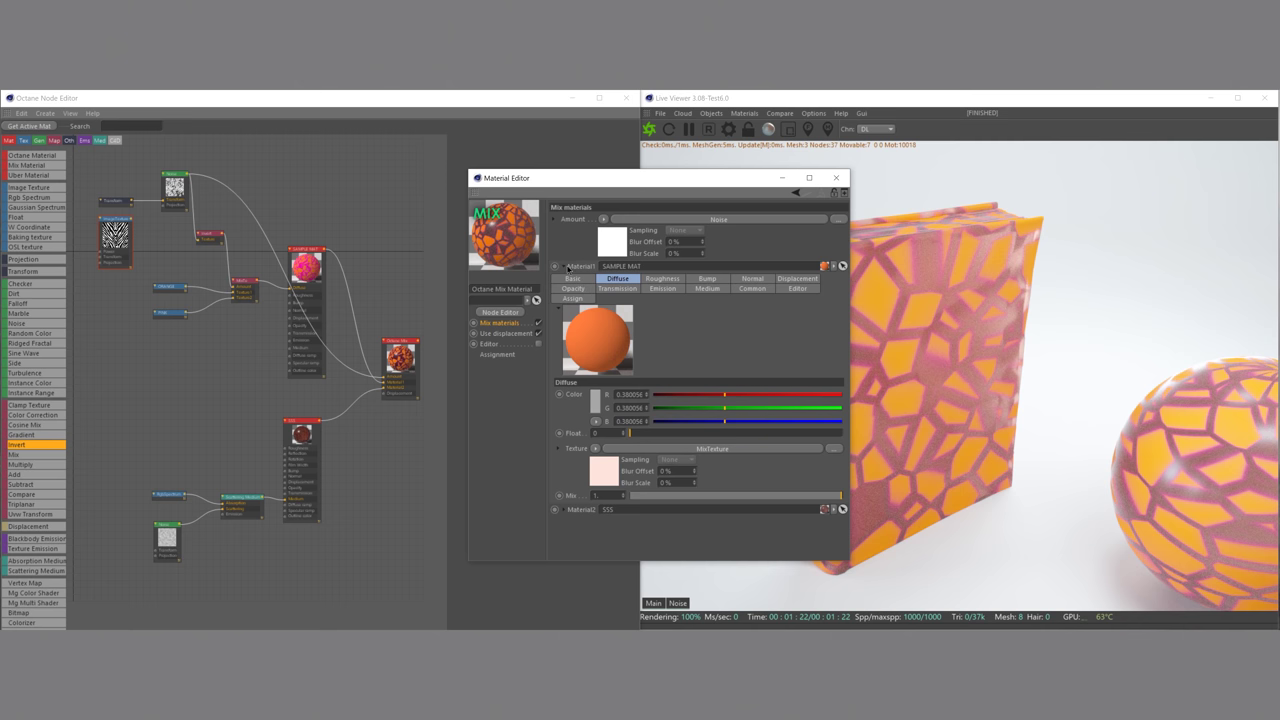
click(563, 266)
click(563, 277)
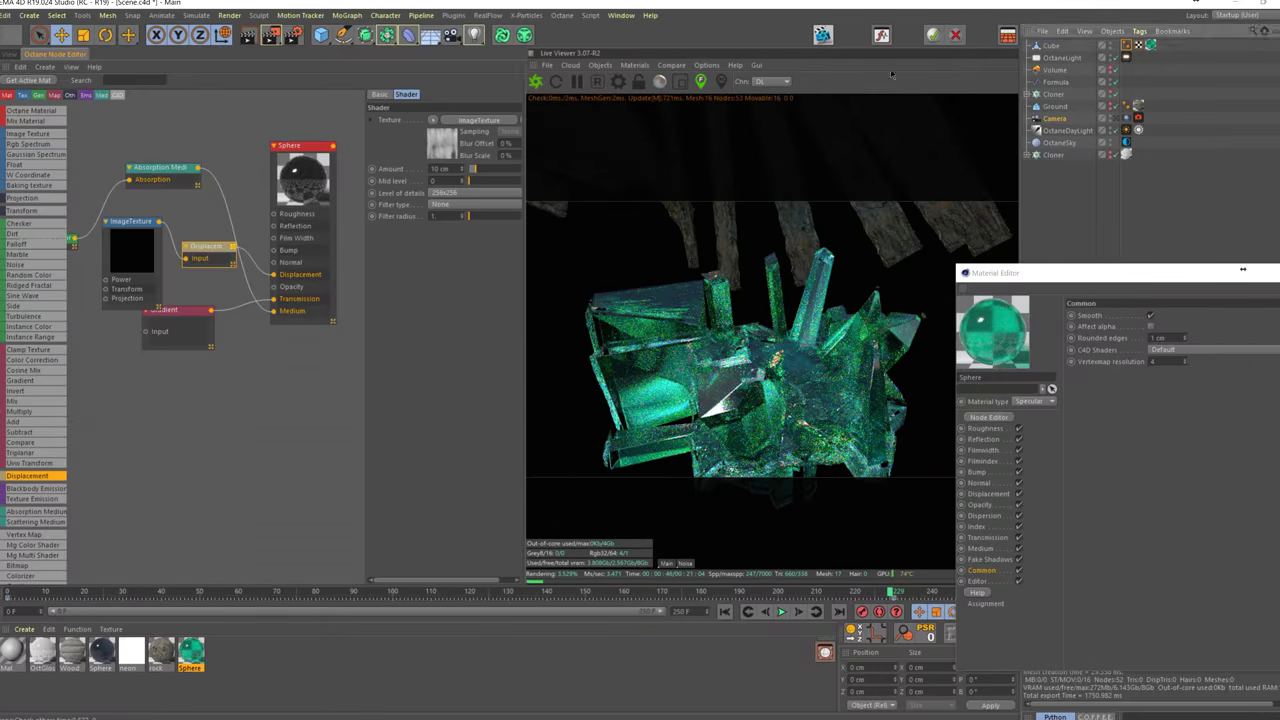
drag(1243, 266, 978, 412)
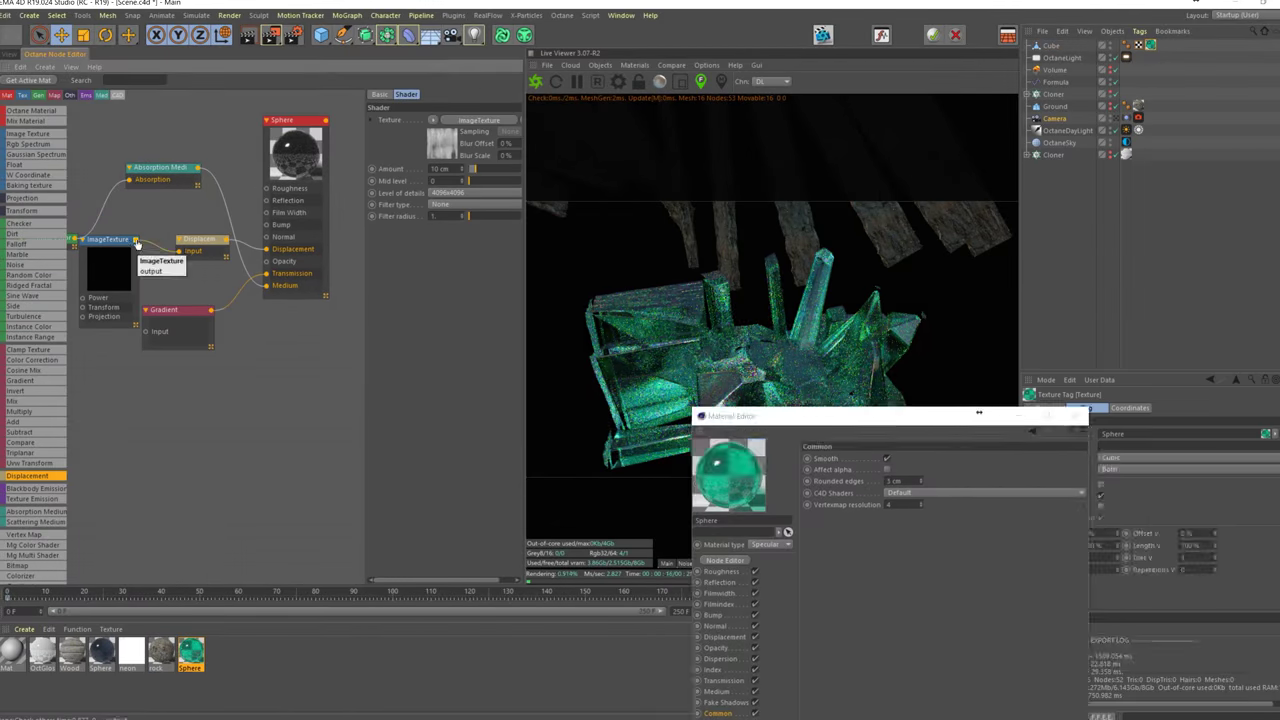